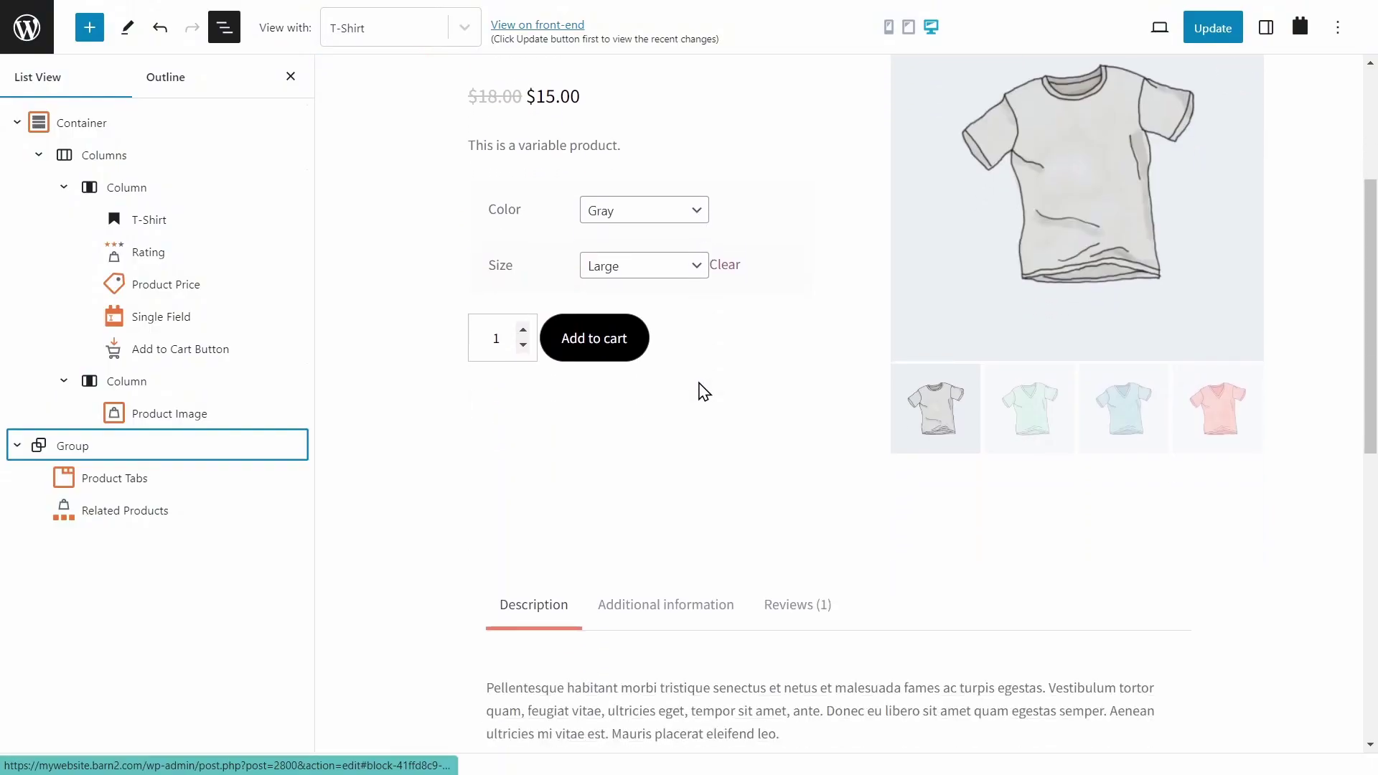
{"action": "scroll", "coordinate": [701, 390], "scroll_direction": "down", "scroll_amount": 8}
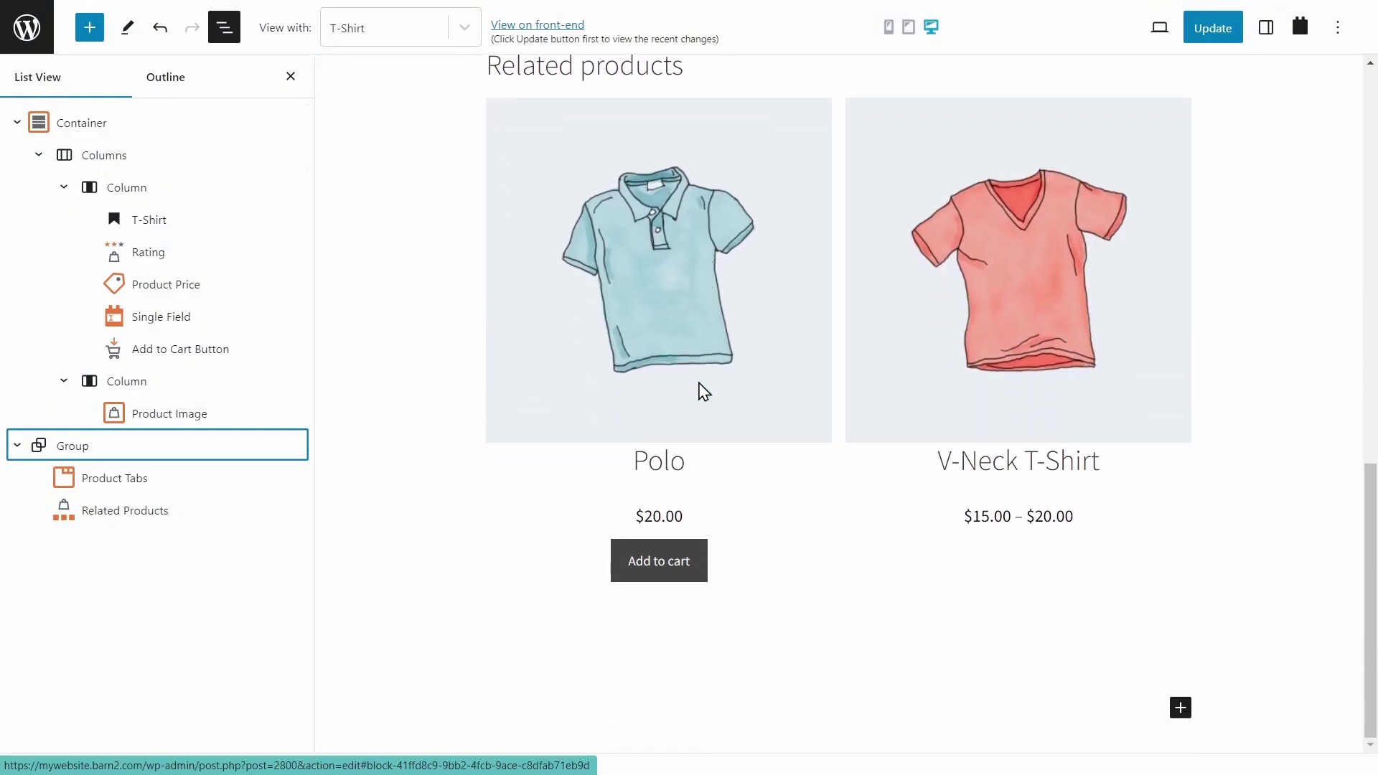
Step: Add a Heading block to the property card that dynamically shows each post's title
{"action": "scroll", "coordinate": [701, 390], "scroll_direction": "up", "scroll_amount": 13}
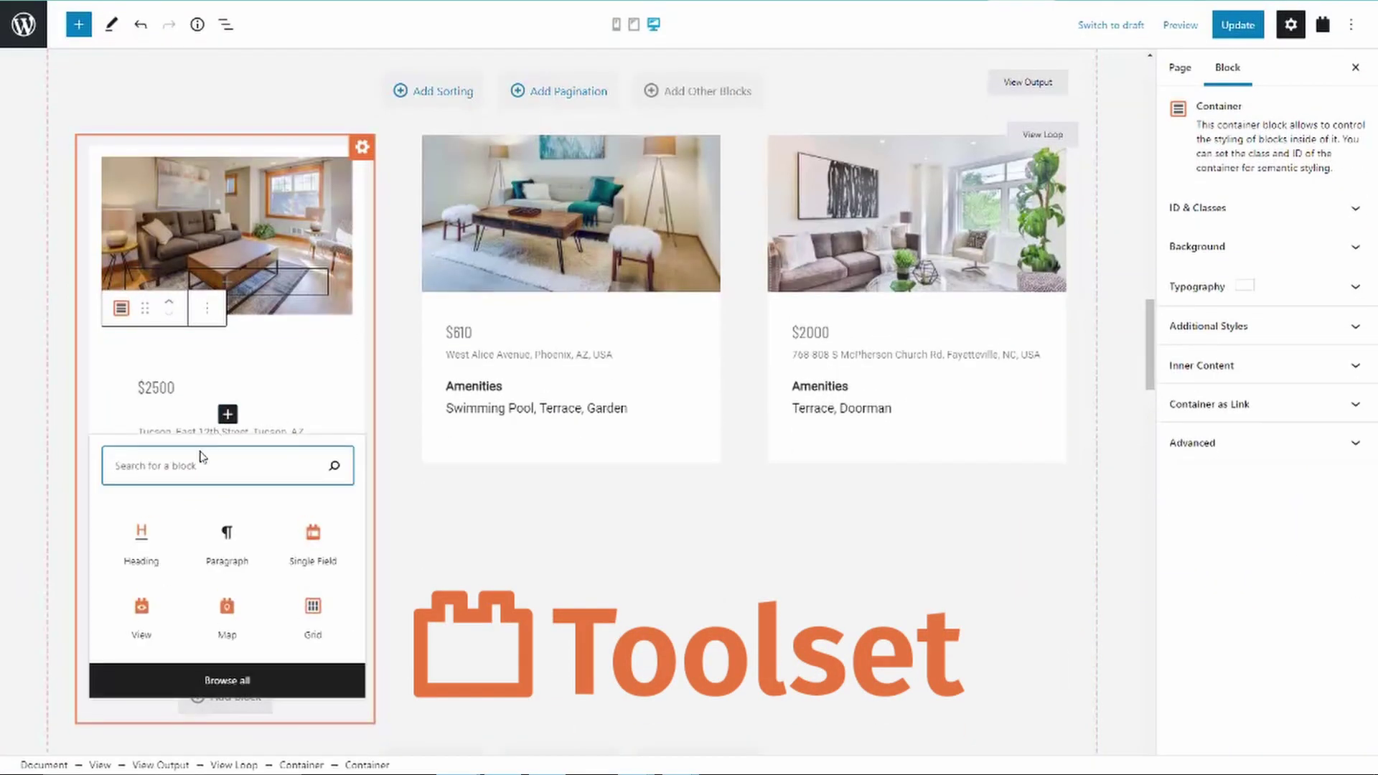
{"action": "left_click", "coordinate": [141, 540]}
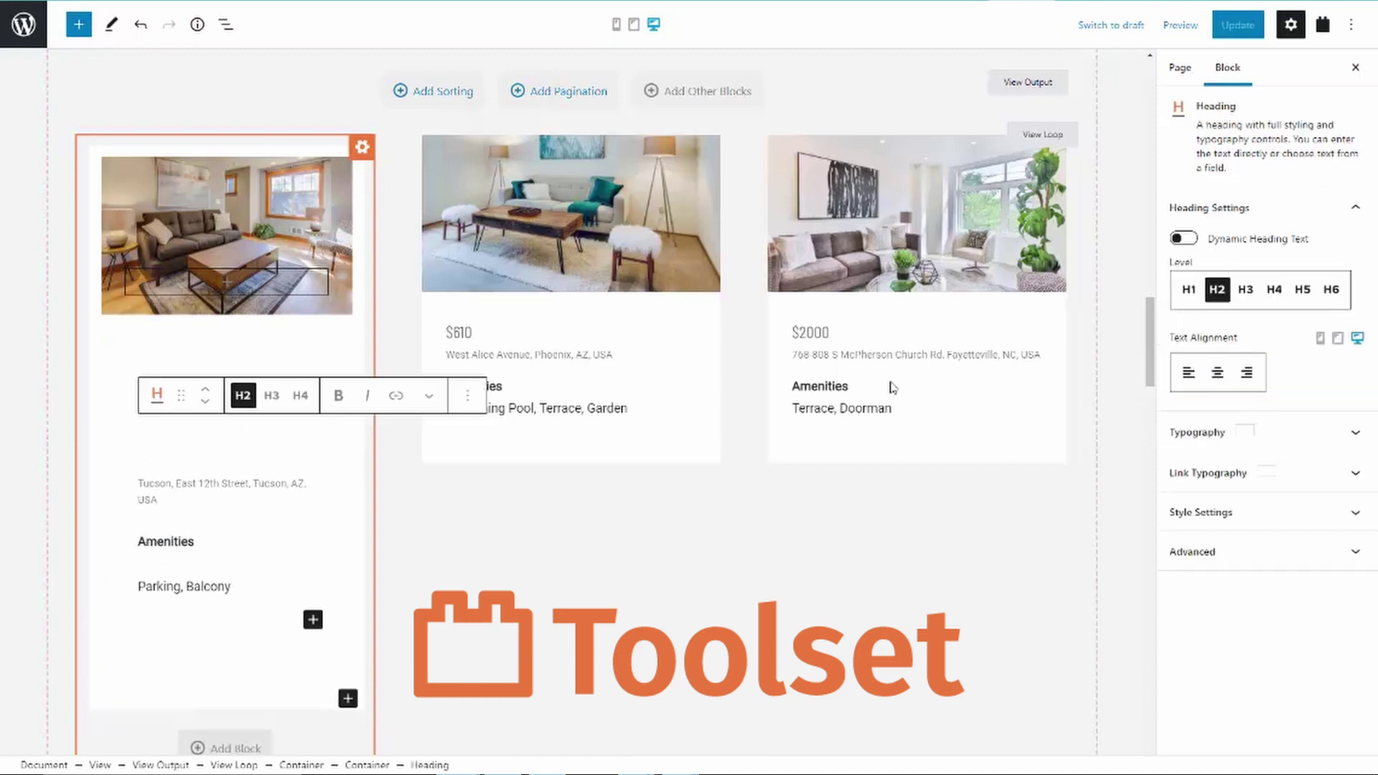
{"action": "left_click", "coordinate": [1183, 238]}
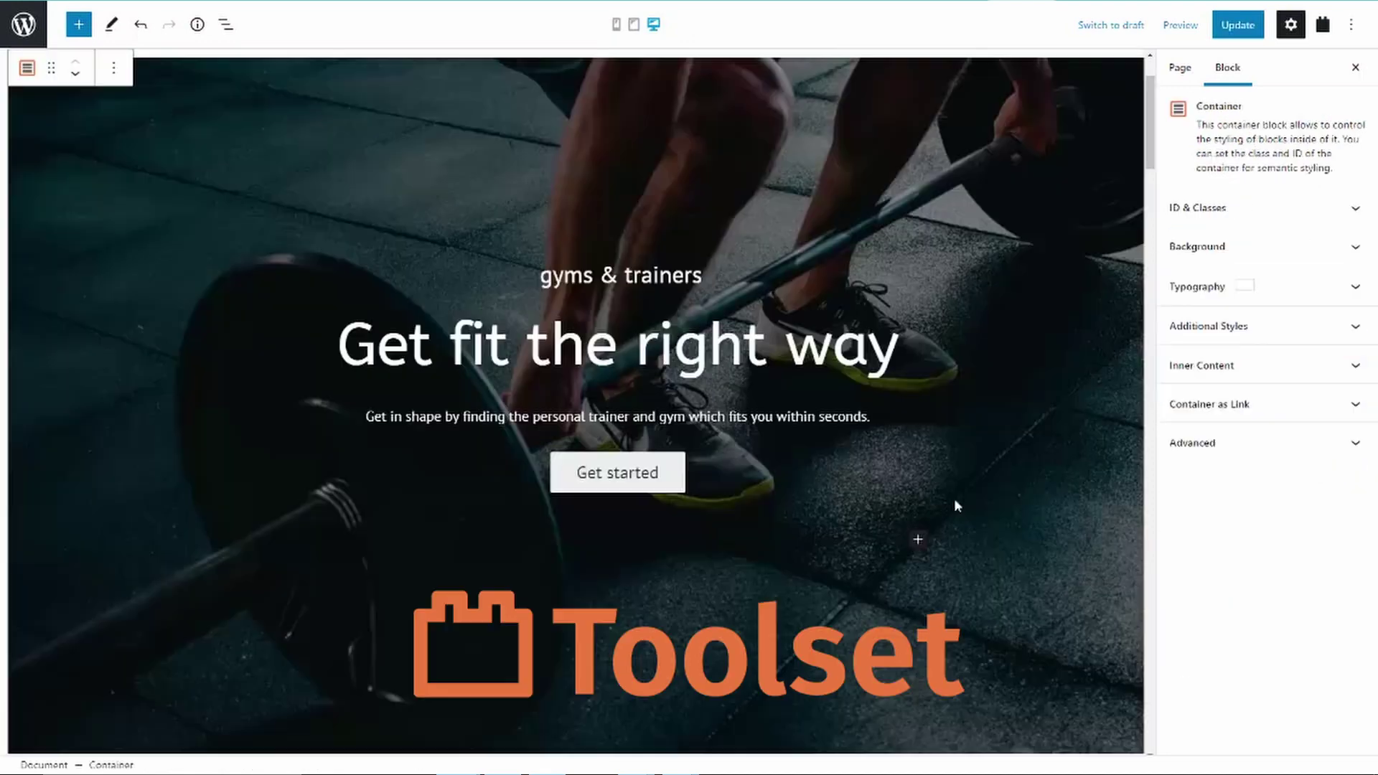
Step: Restyle the hero heading in Abril Fatface at font size 84, coloured yellow
{"action": "left_click", "coordinate": [675, 275]}
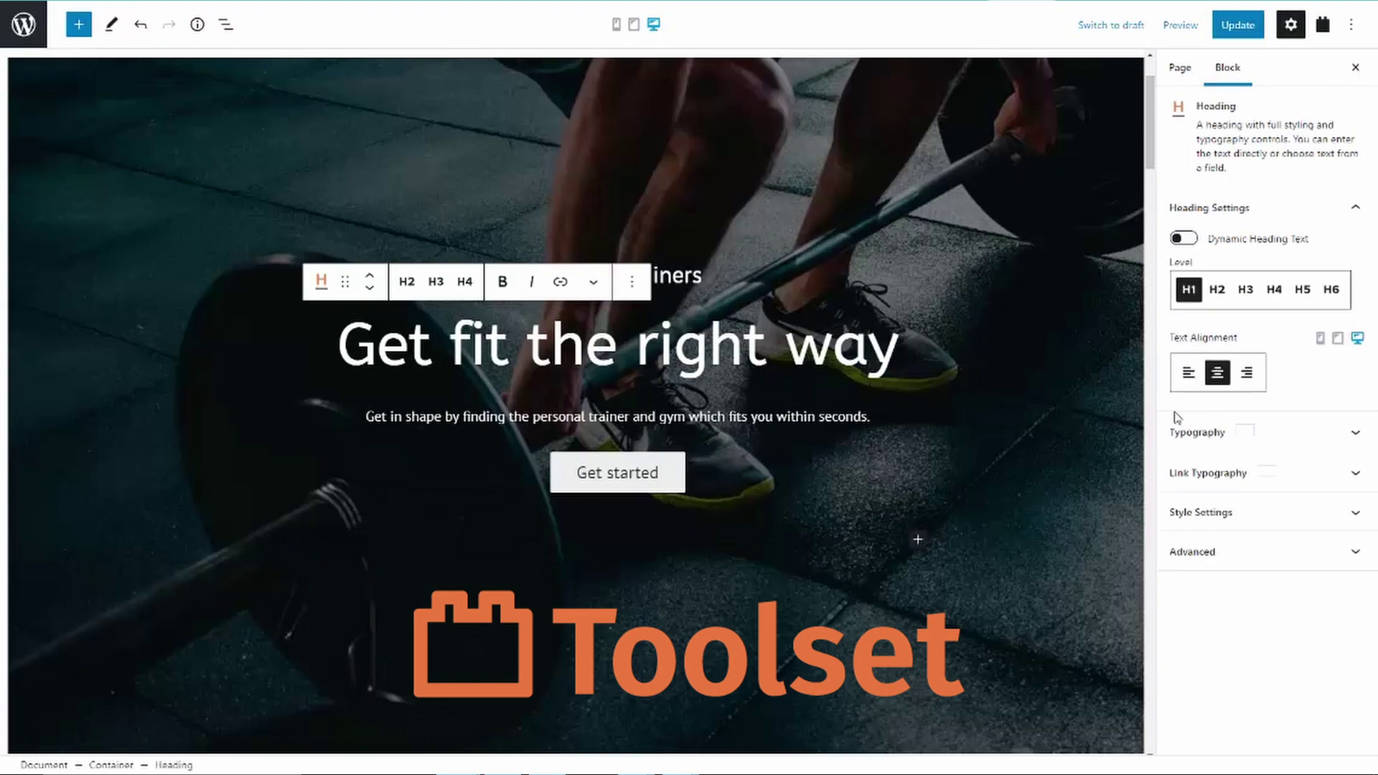
{"action": "left_click", "coordinate": [1191, 434]}
{"action": "left_click", "coordinate": [1221, 154]}
{"action": "left_click", "coordinate": [1221, 273]}
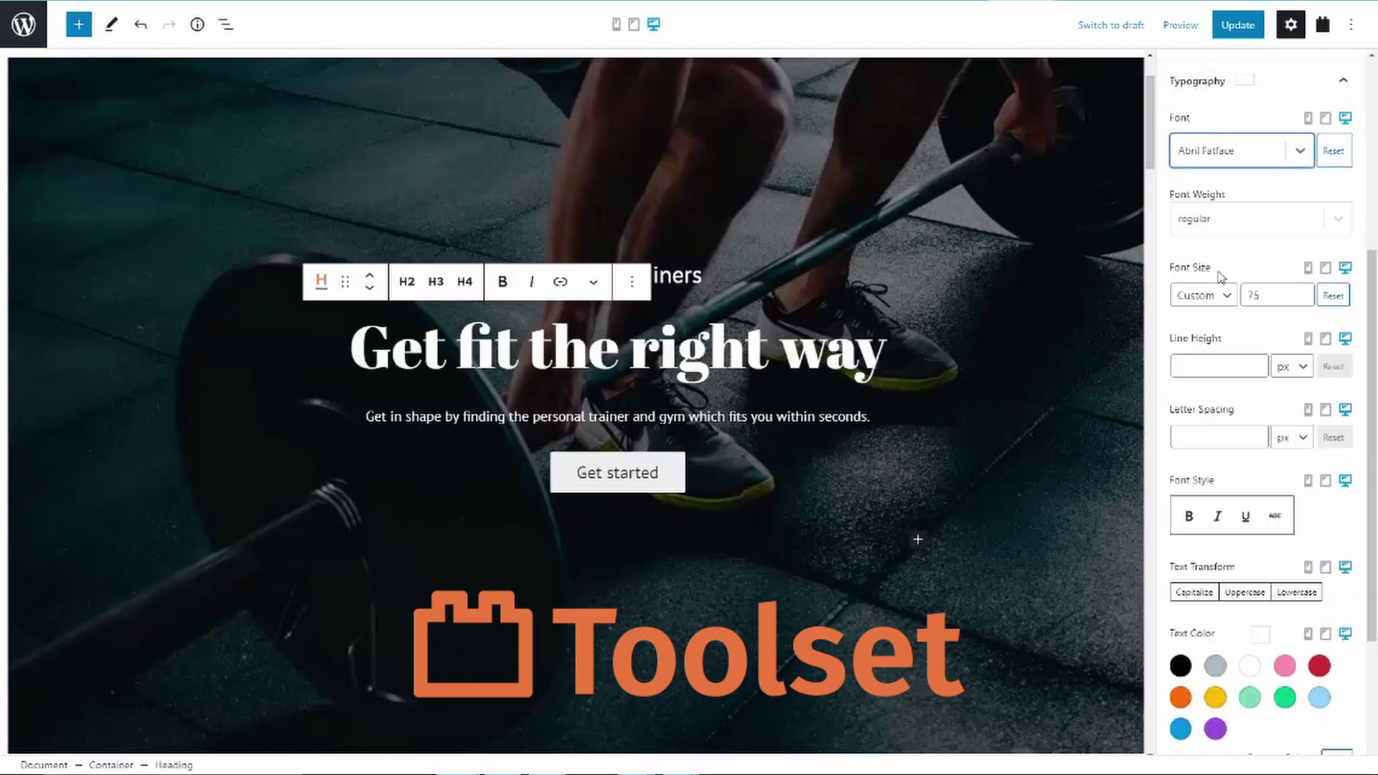
{"action": "left_click", "coordinate": [1302, 293]}
{"action": "left_click", "coordinate": [1215, 697]}
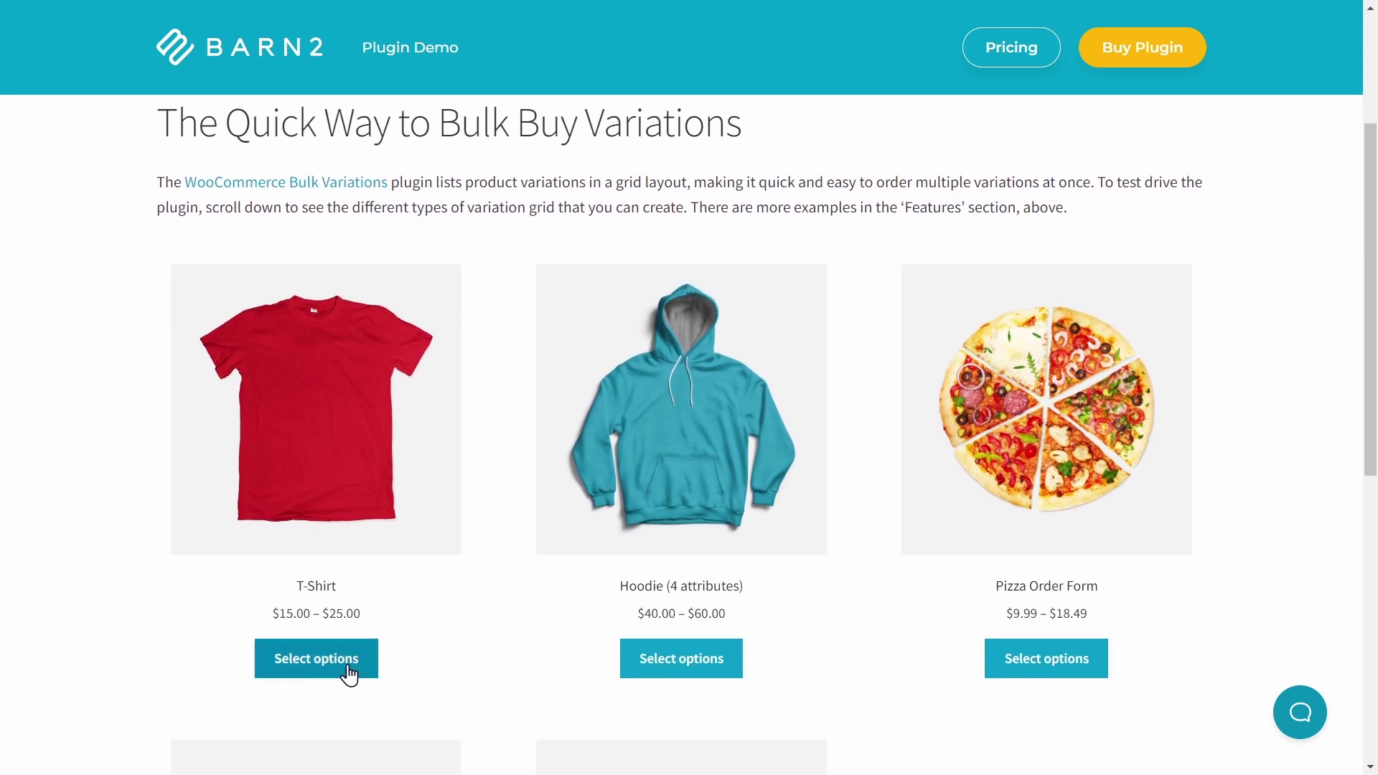
Step: On the T-Shirt product page, order one Red shirt per size XS–XL and add them to the cart
{"action": "left_click", "coordinate": [326, 674]}
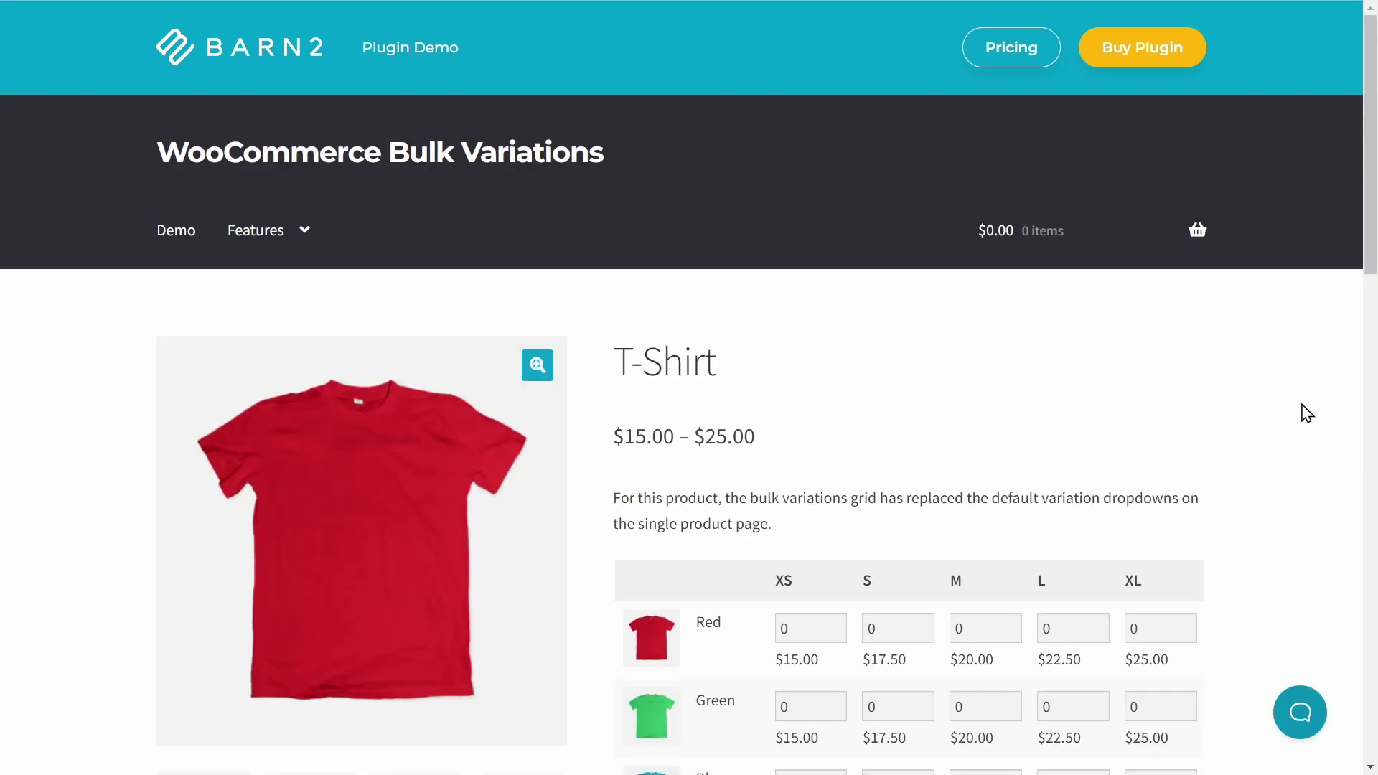
{"action": "scroll", "coordinate": [1302, 409], "scroll_direction": "down", "scroll_amount": 3}
{"action": "scroll", "coordinate": [1308, 413], "scroll_direction": "down", "scroll_amount": 2}
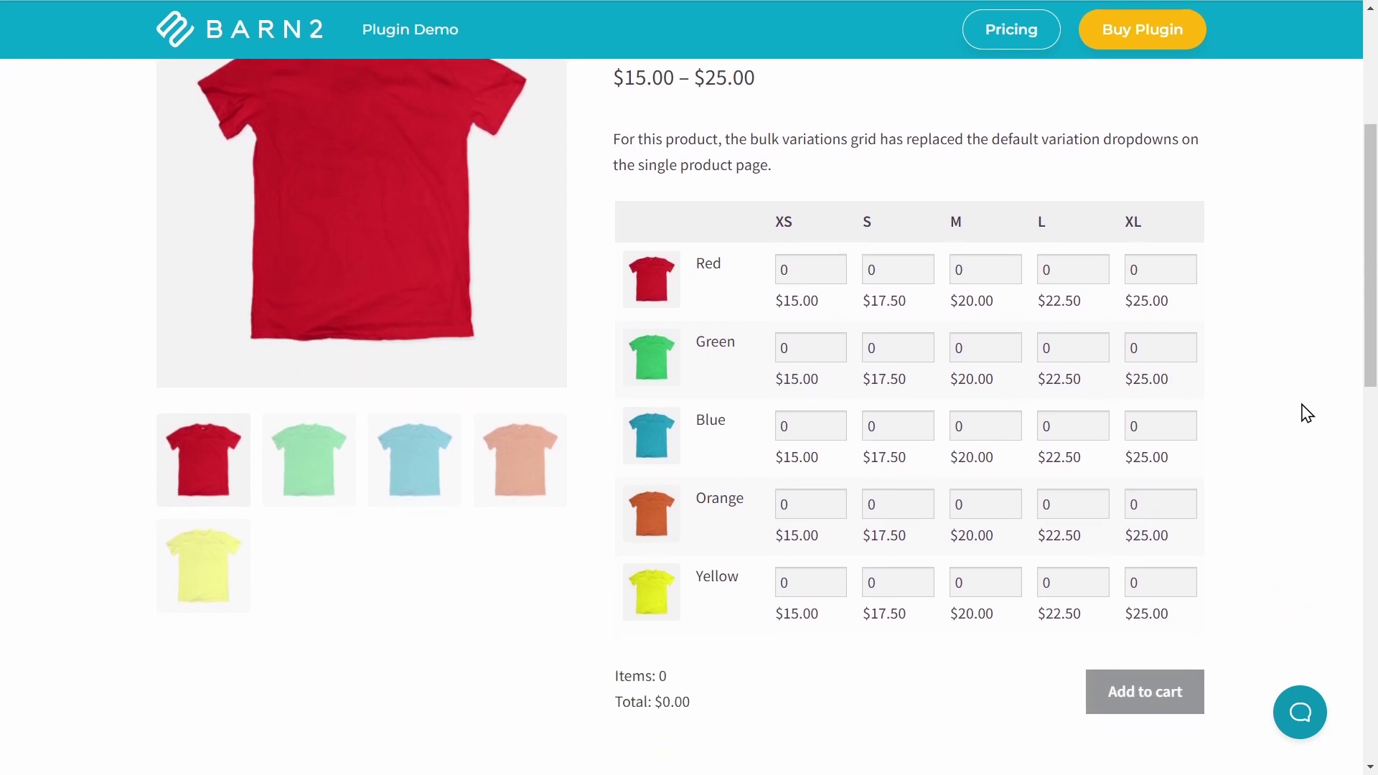
{"action": "left_click", "coordinate": [835, 265]}
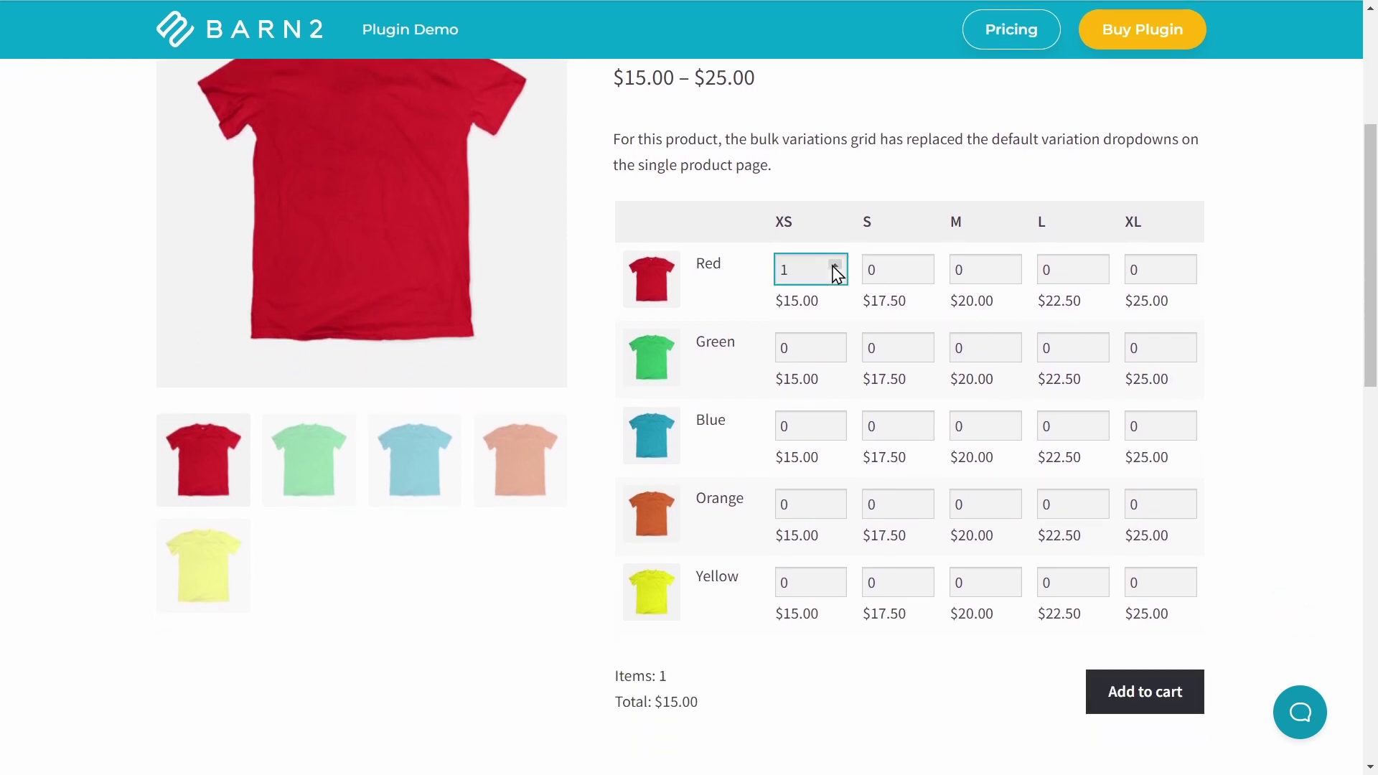
{"action": "left_click", "coordinate": [923, 265]}
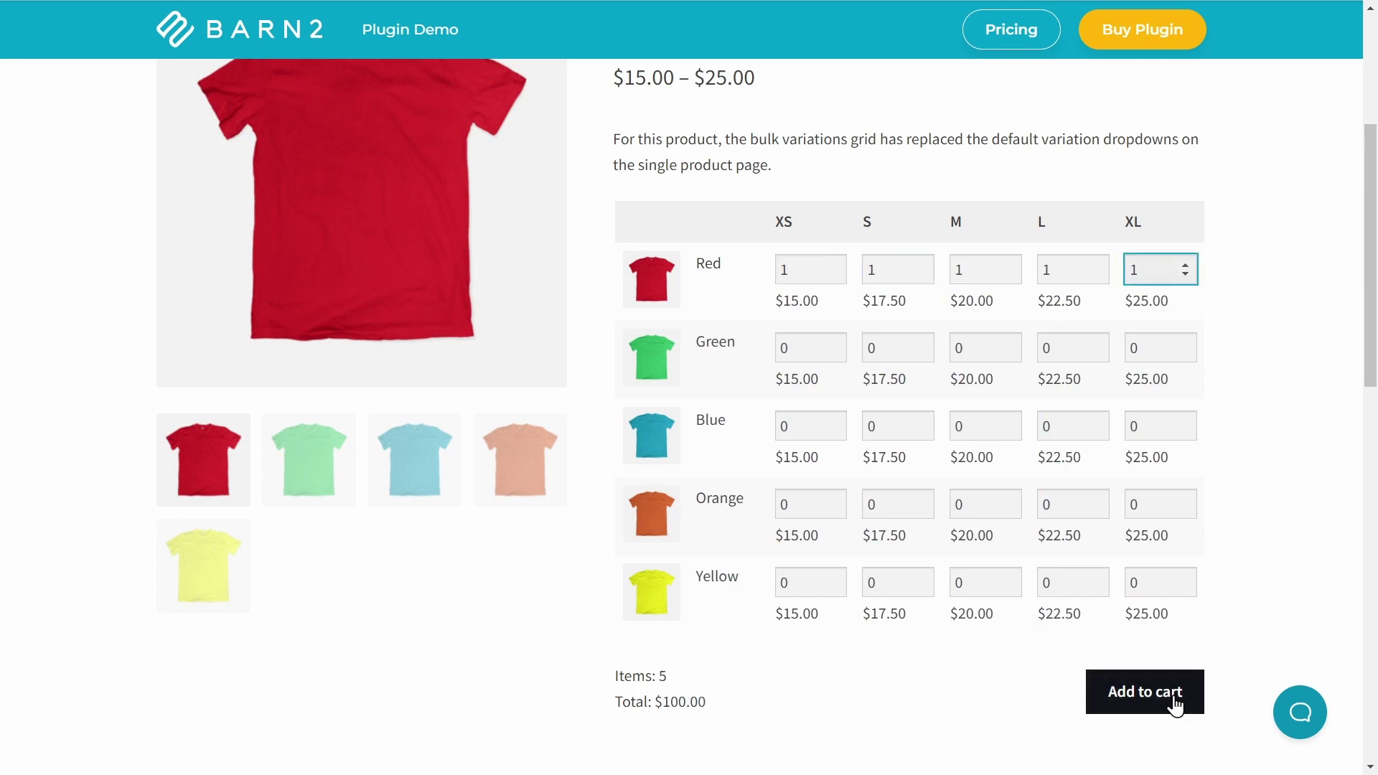
{"action": "left_click", "coordinate": [1178, 704]}
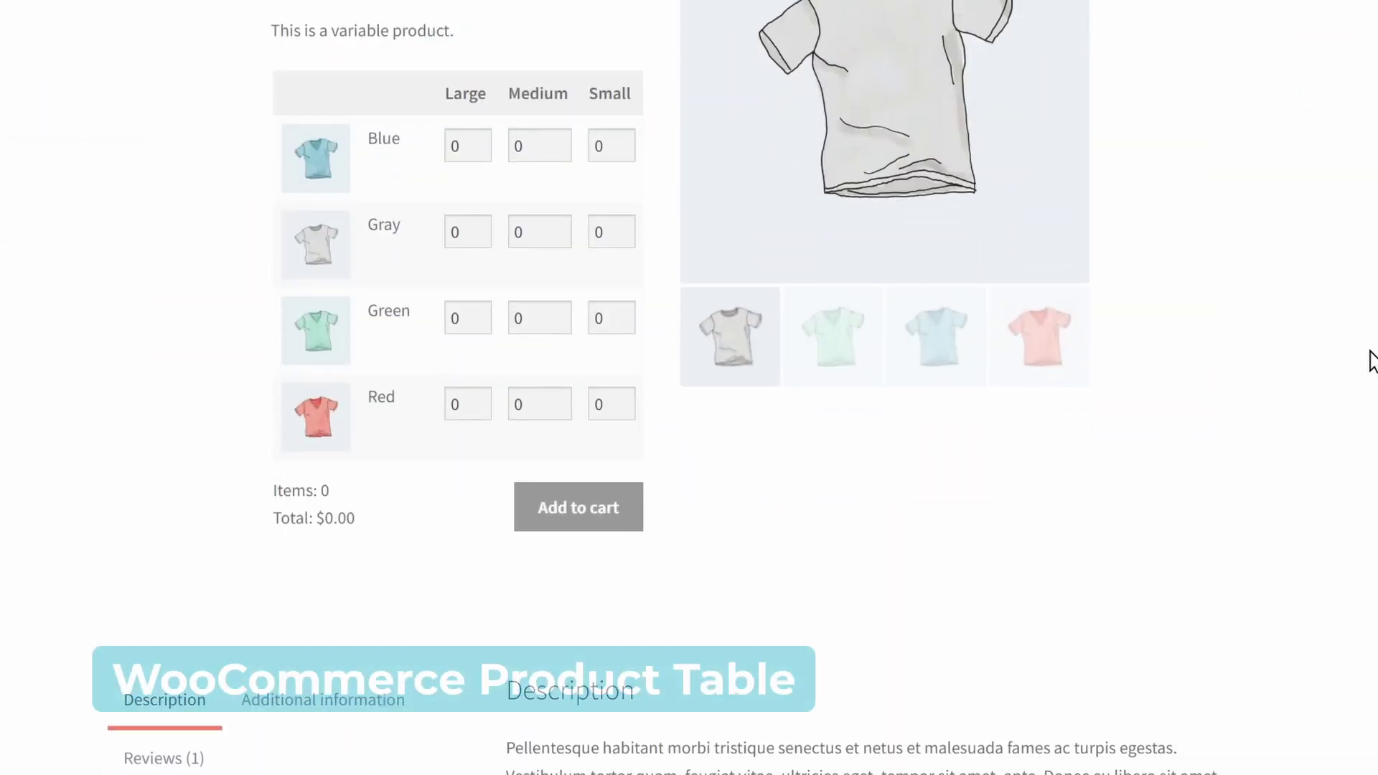
Step: Sort the related products table by price, then reverse the price order
{"action": "scroll", "coordinate": [1369, 359], "scroll_direction": "down", "scroll_amount": 6}
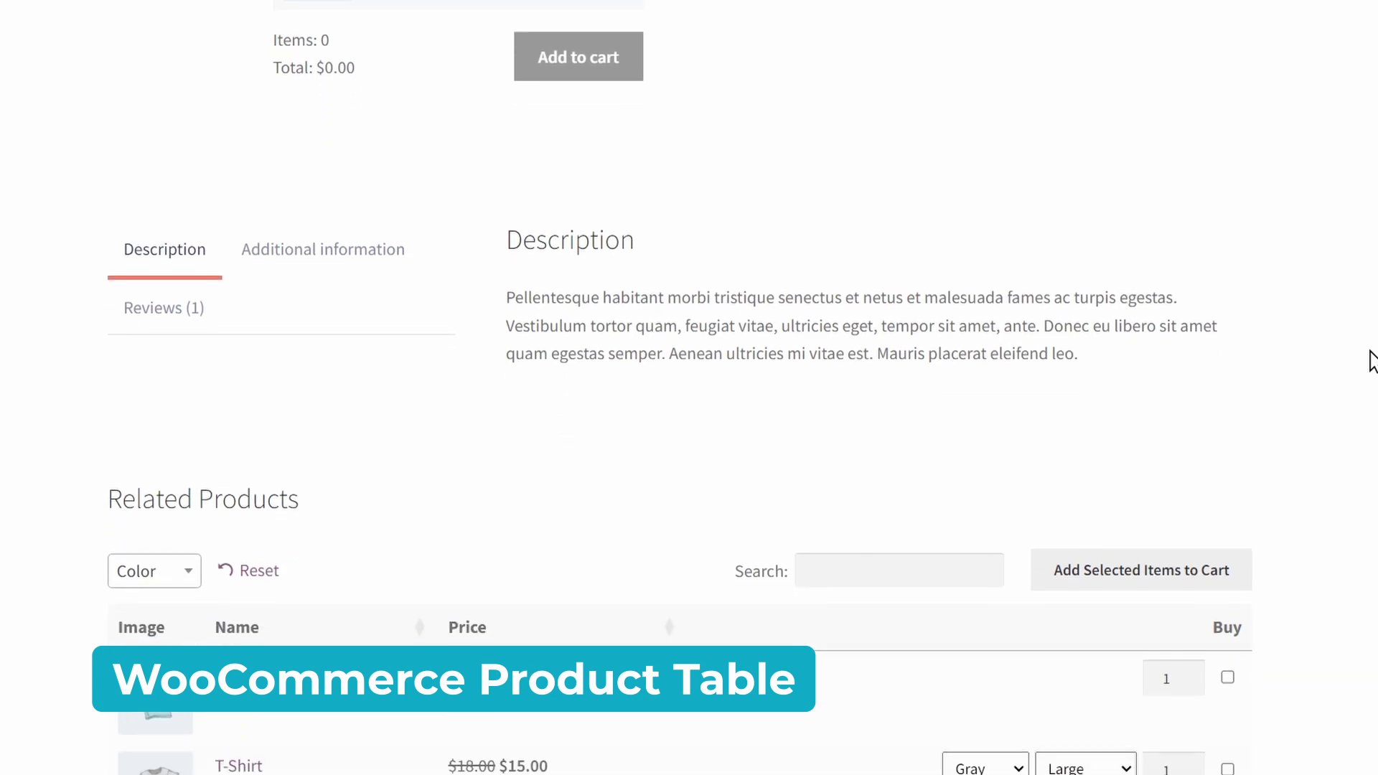
{"action": "scroll", "coordinate": [1369, 360], "scroll_direction": "down", "scroll_amount": 5}
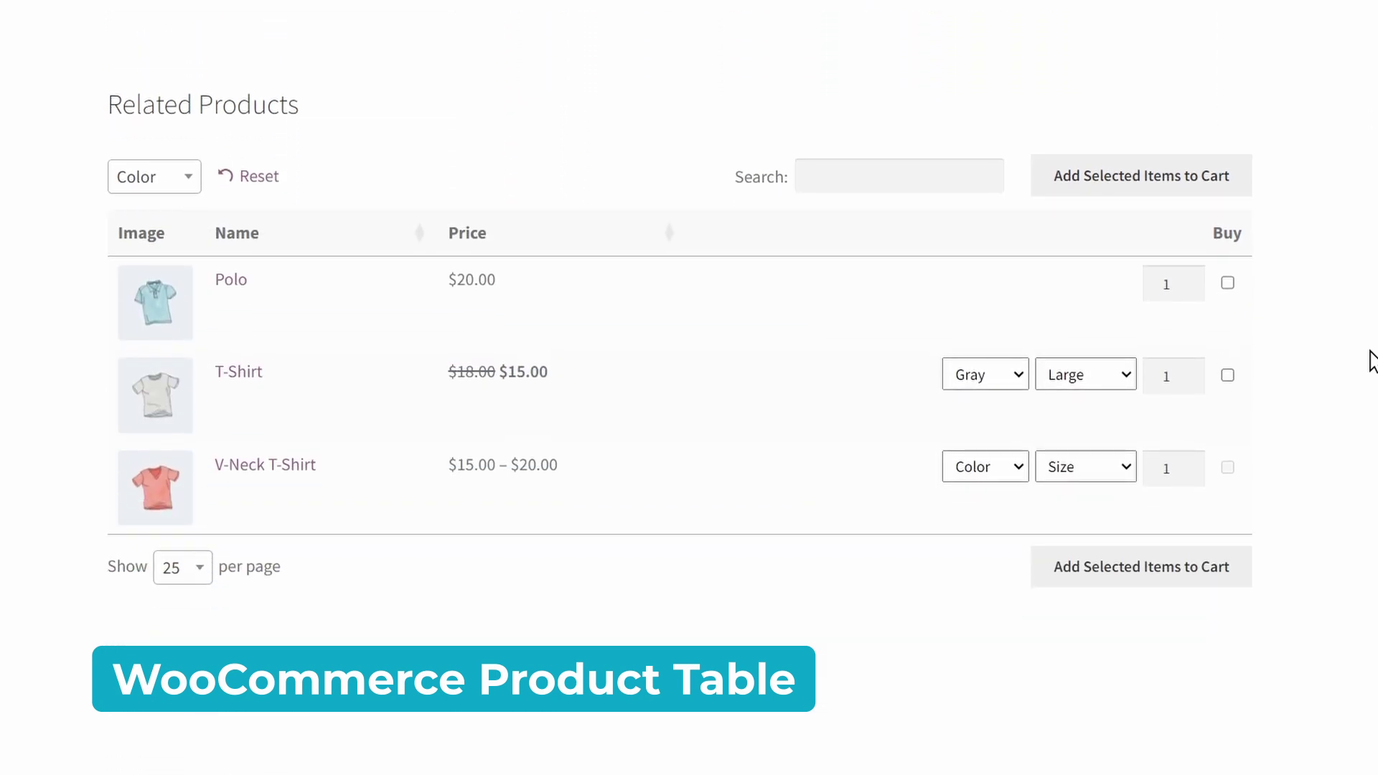
{"action": "left_click", "coordinate": [672, 246]}
{"action": "left_click", "coordinate": [672, 246]}
Step: Tick the Polo and T-Shirt for buying and open the V-Neck T-Shirt's colour choices
{"action": "left_click", "coordinate": [1227, 283]}
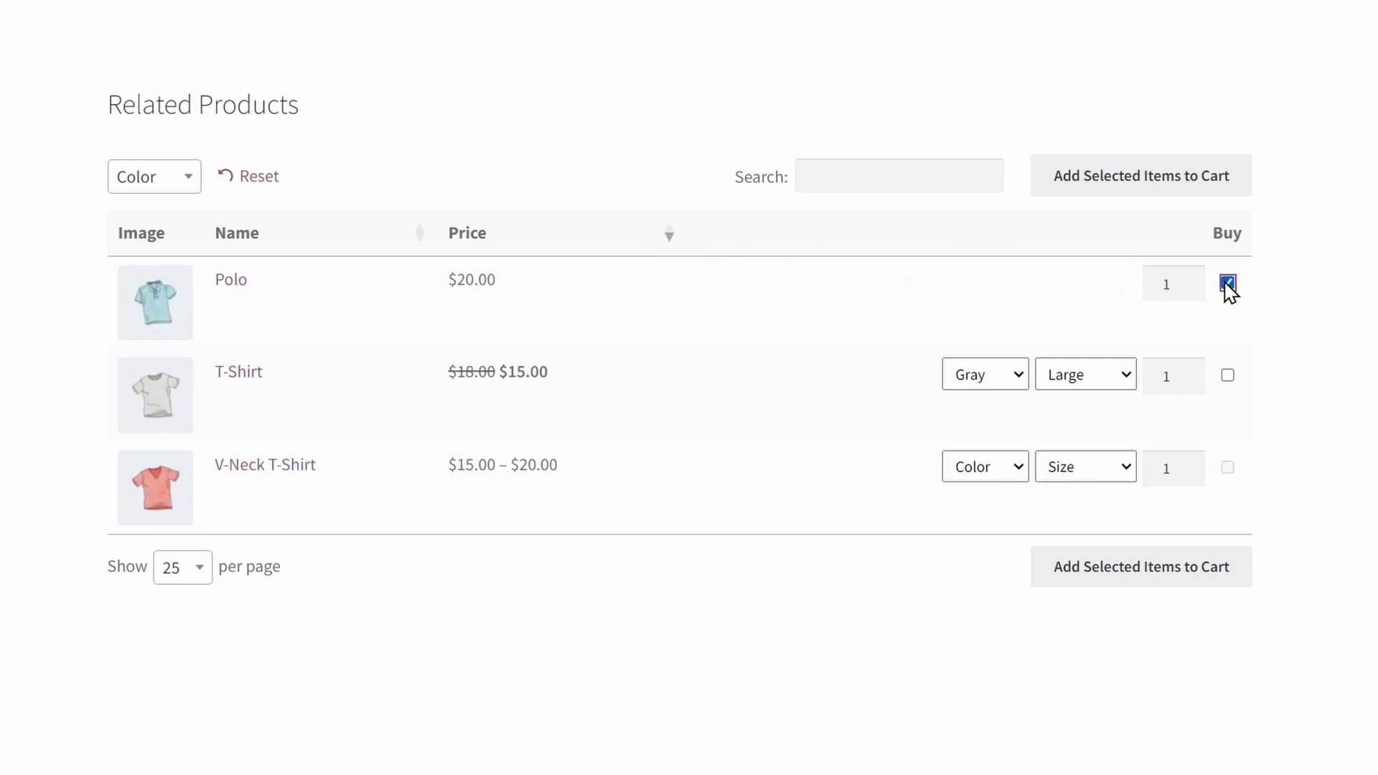
{"action": "left_click", "coordinate": [1227, 375]}
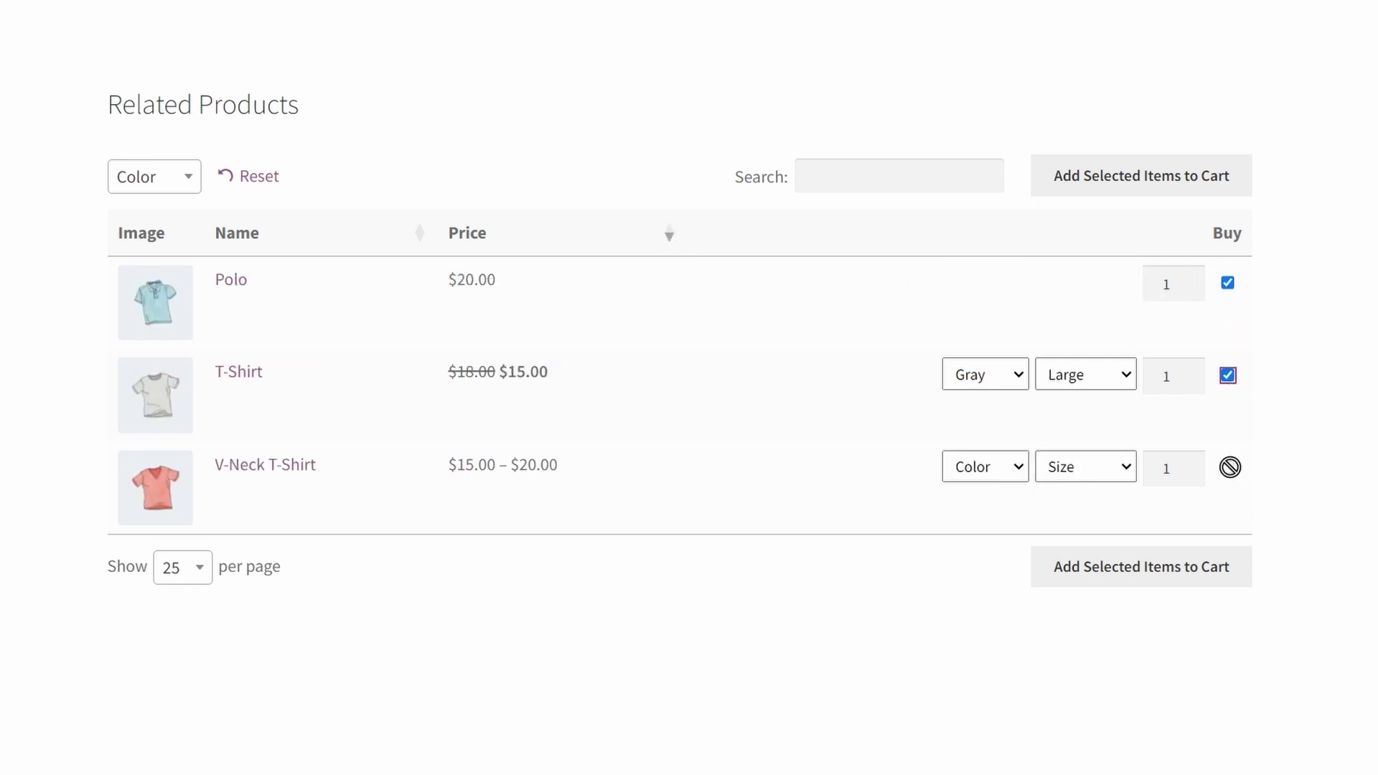
{"action": "left_click", "coordinate": [1006, 476]}
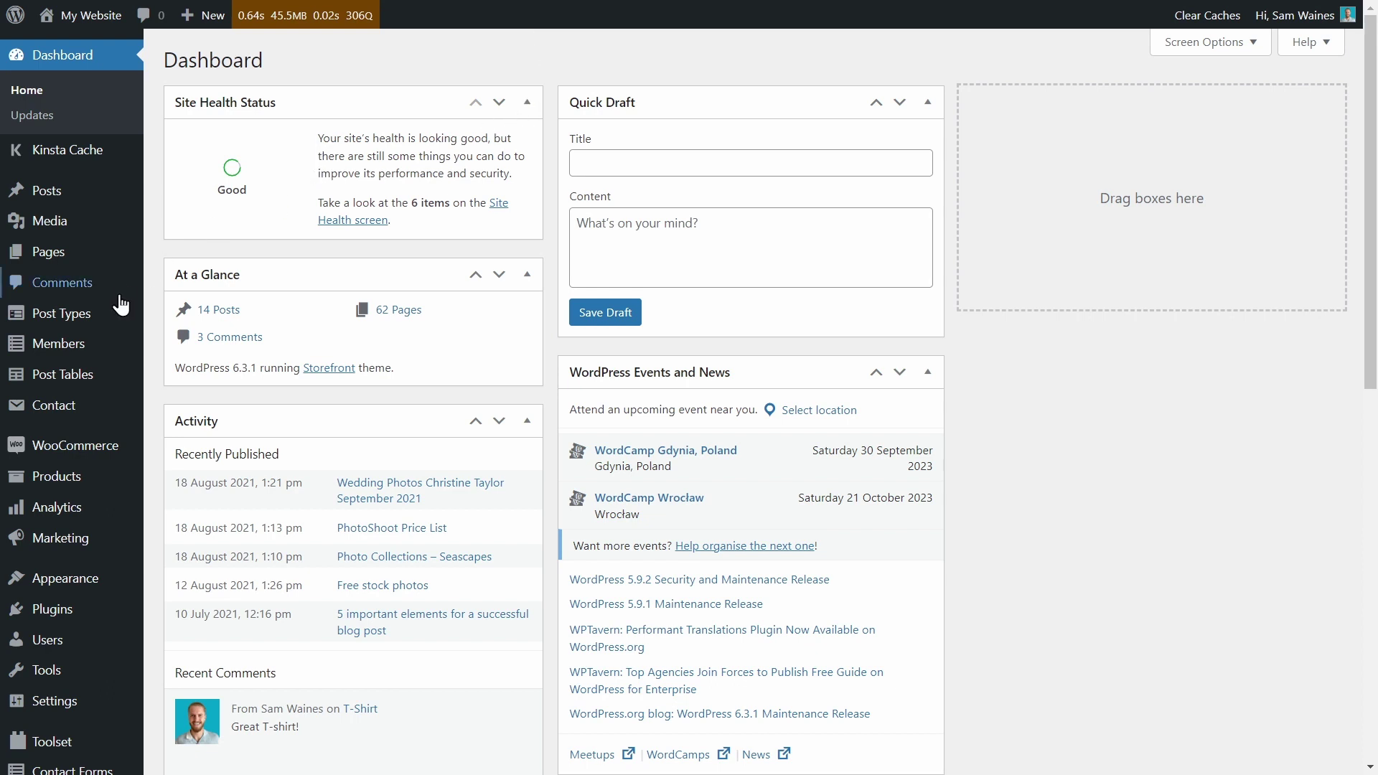
Step: List Toolset Content Templates by single-page usage and start a new template for single Products
{"action": "mouse_move", "coordinate": [54, 542]}
{"action": "scroll", "coordinate": [54, 547], "scroll_direction": "down", "scroll_amount": 1}
{"action": "scroll", "coordinate": [54, 547], "scroll_direction": "down", "scroll_amount": 3}
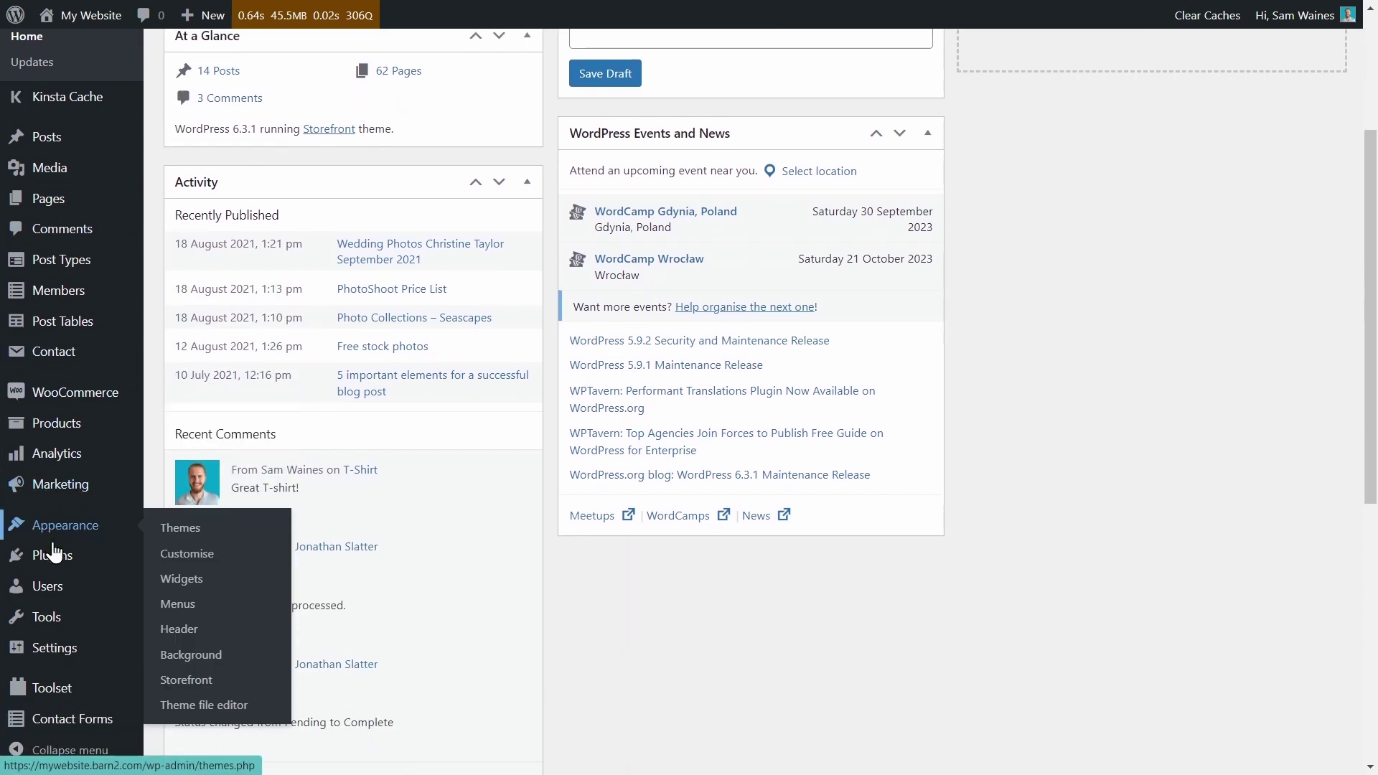
{"action": "mouse_move", "coordinate": [49, 705]}
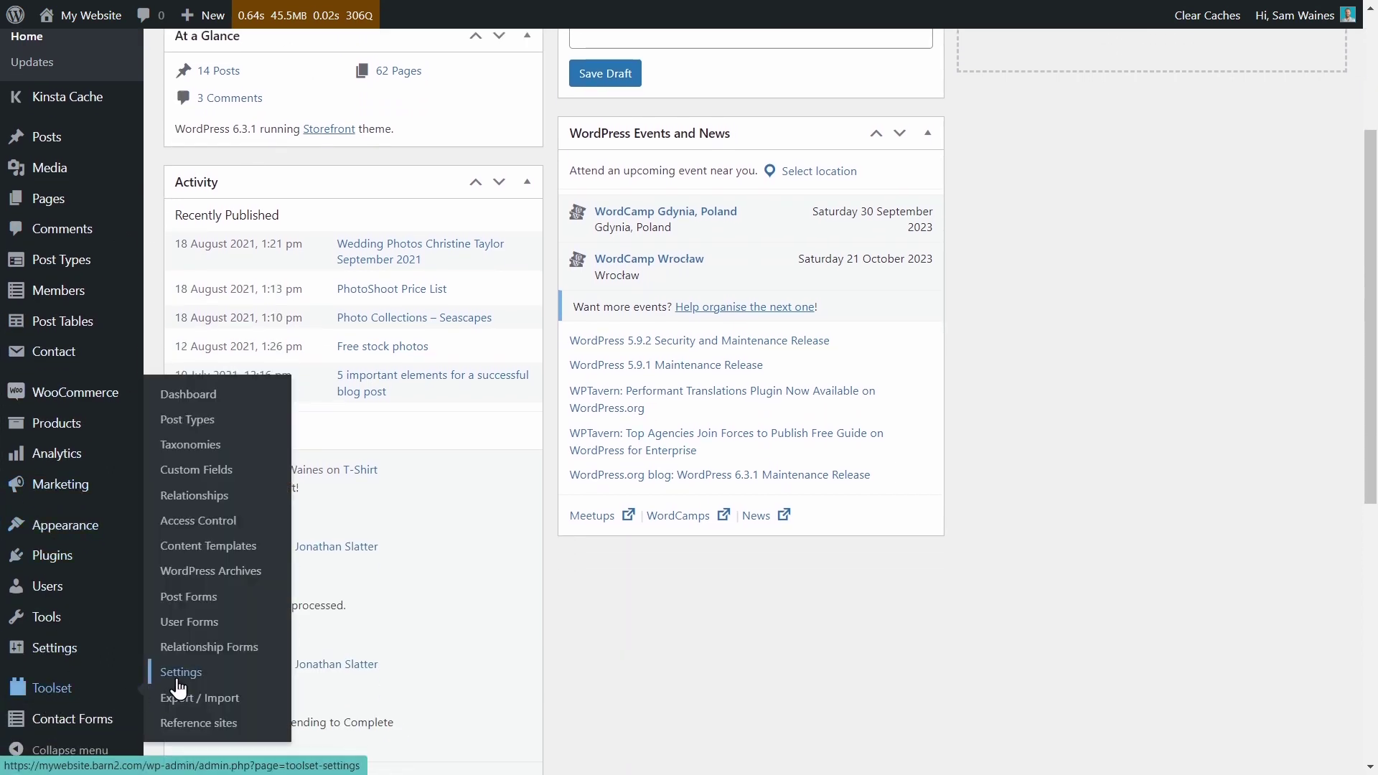
{"action": "left_click", "coordinate": [223, 559]}
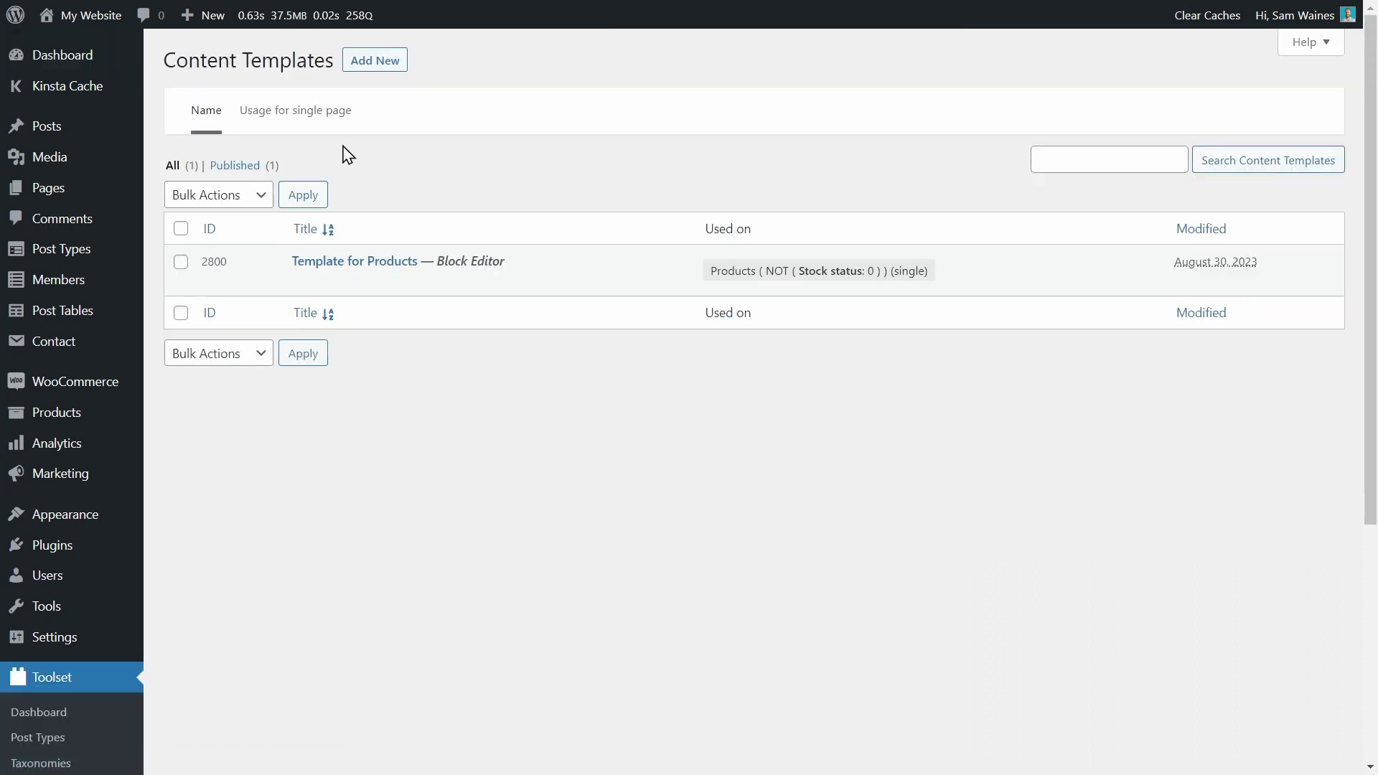
{"action": "left_click", "coordinate": [306, 117]}
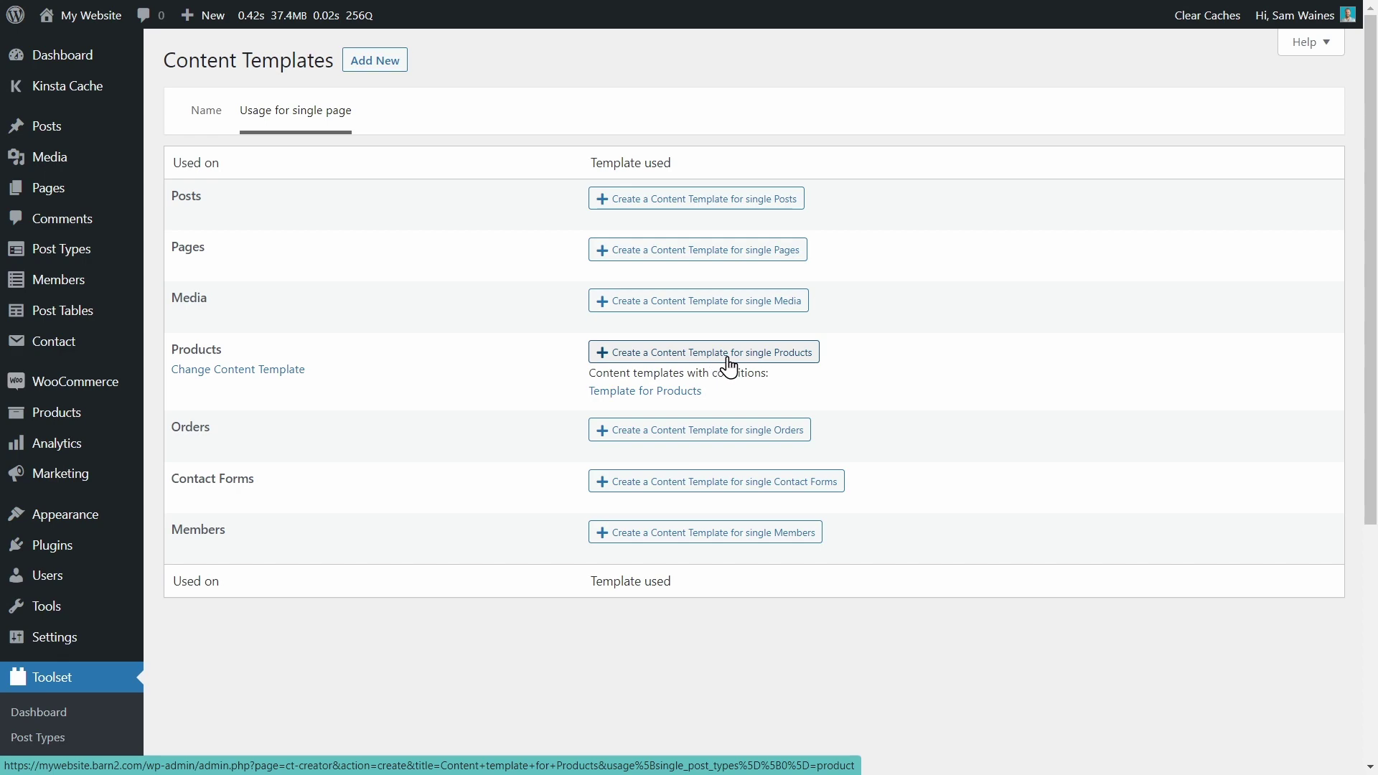
{"action": "left_click", "coordinate": [729, 366]}
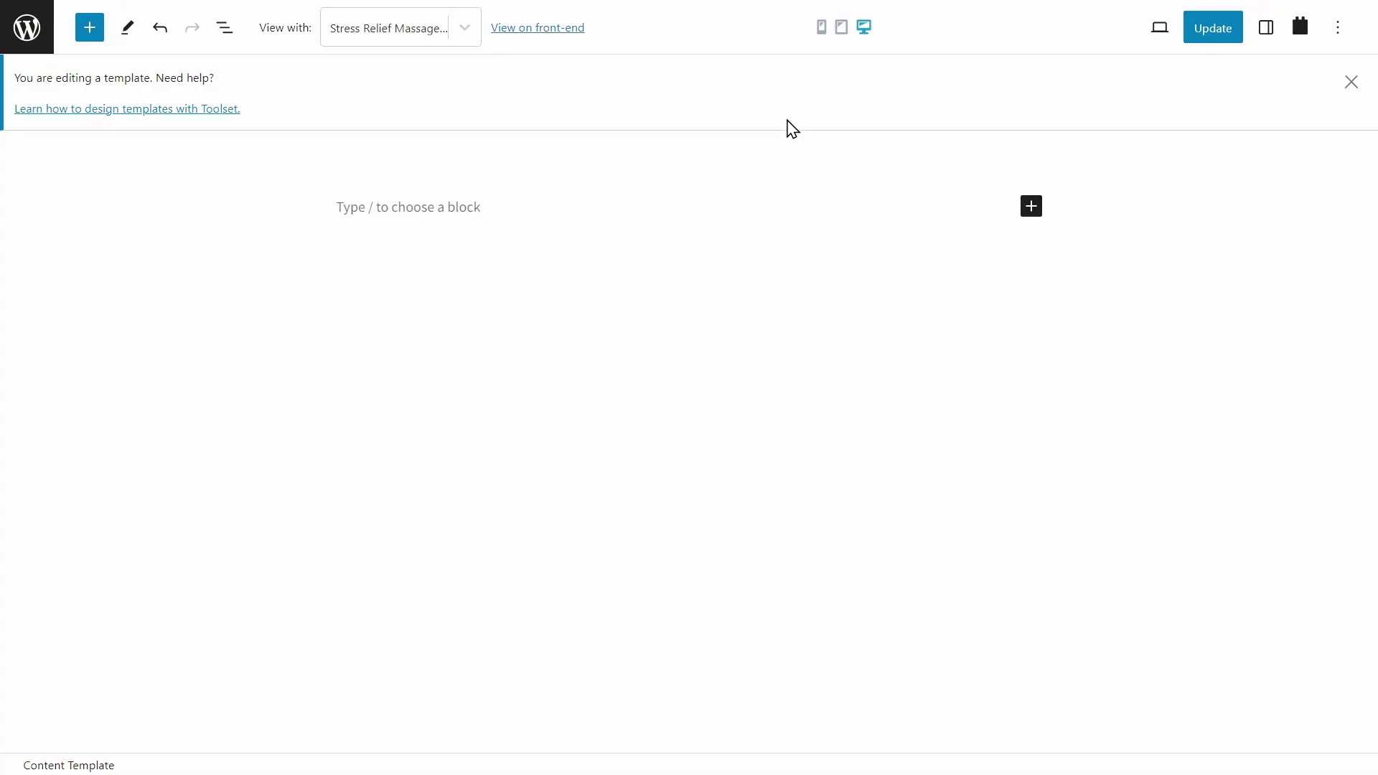
Step: Set the Products content template's priority to 1000 in its settings and save it
{"action": "left_click", "coordinate": [1267, 29]}
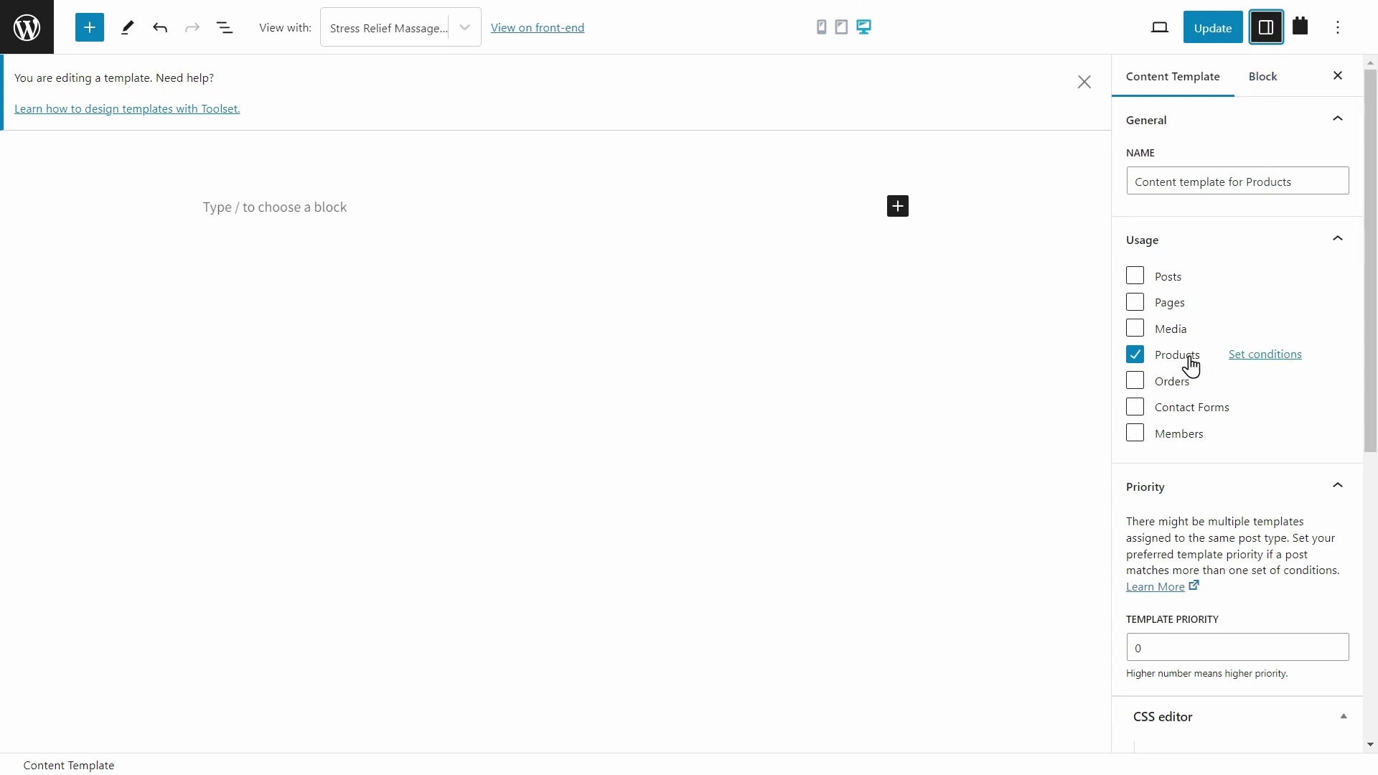
{"action": "left_click", "coordinate": [1283, 356]}
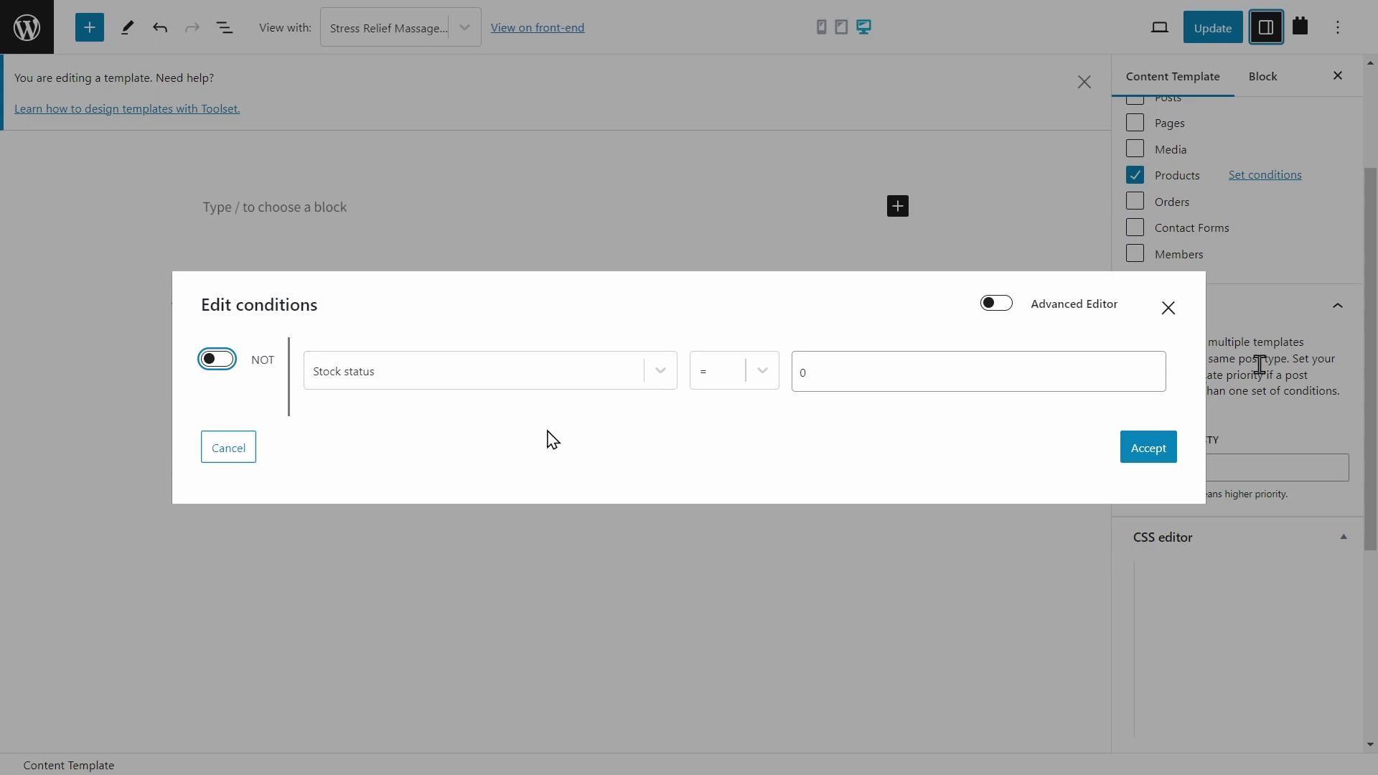
{"action": "key", "text": "Escape"}
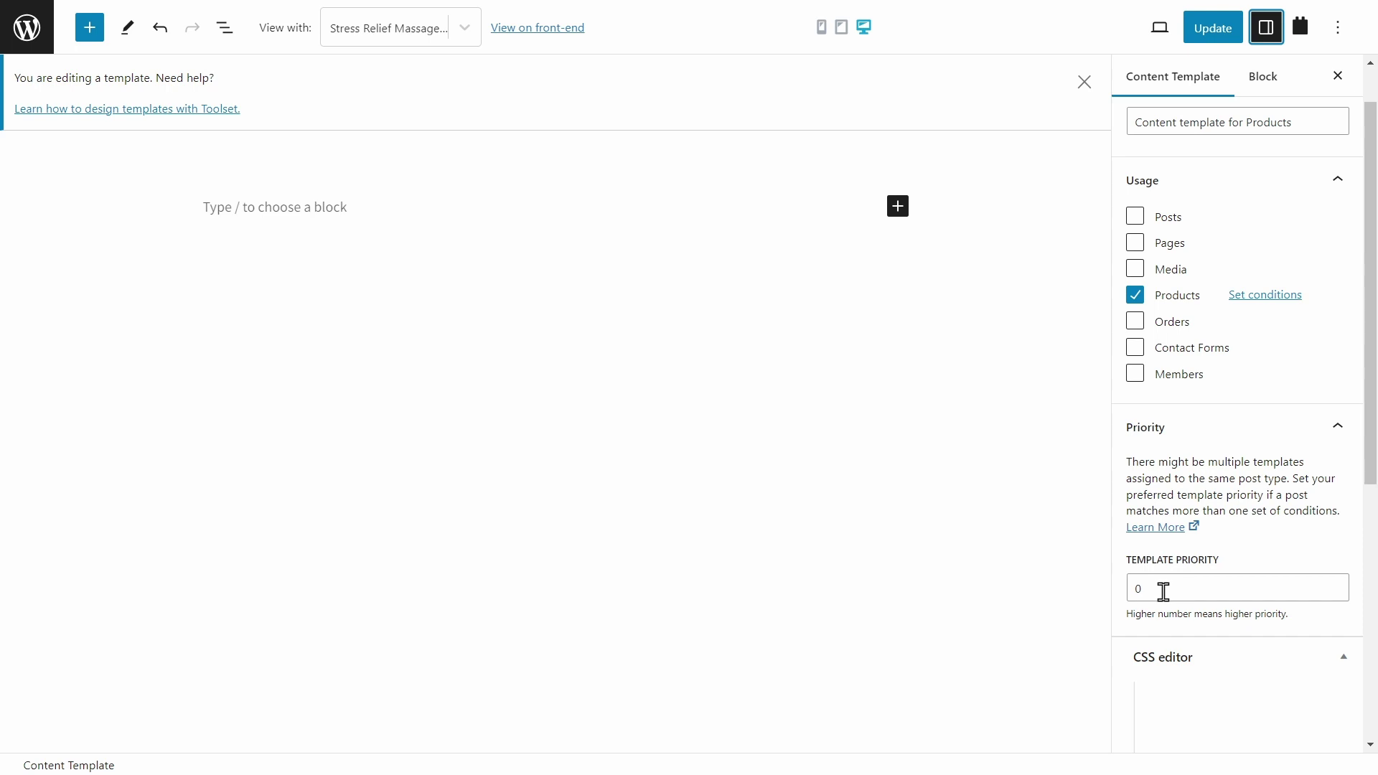
{"action": "left_click_drag", "start_coordinate": [1176, 593], "coordinate": [1132, 599]}
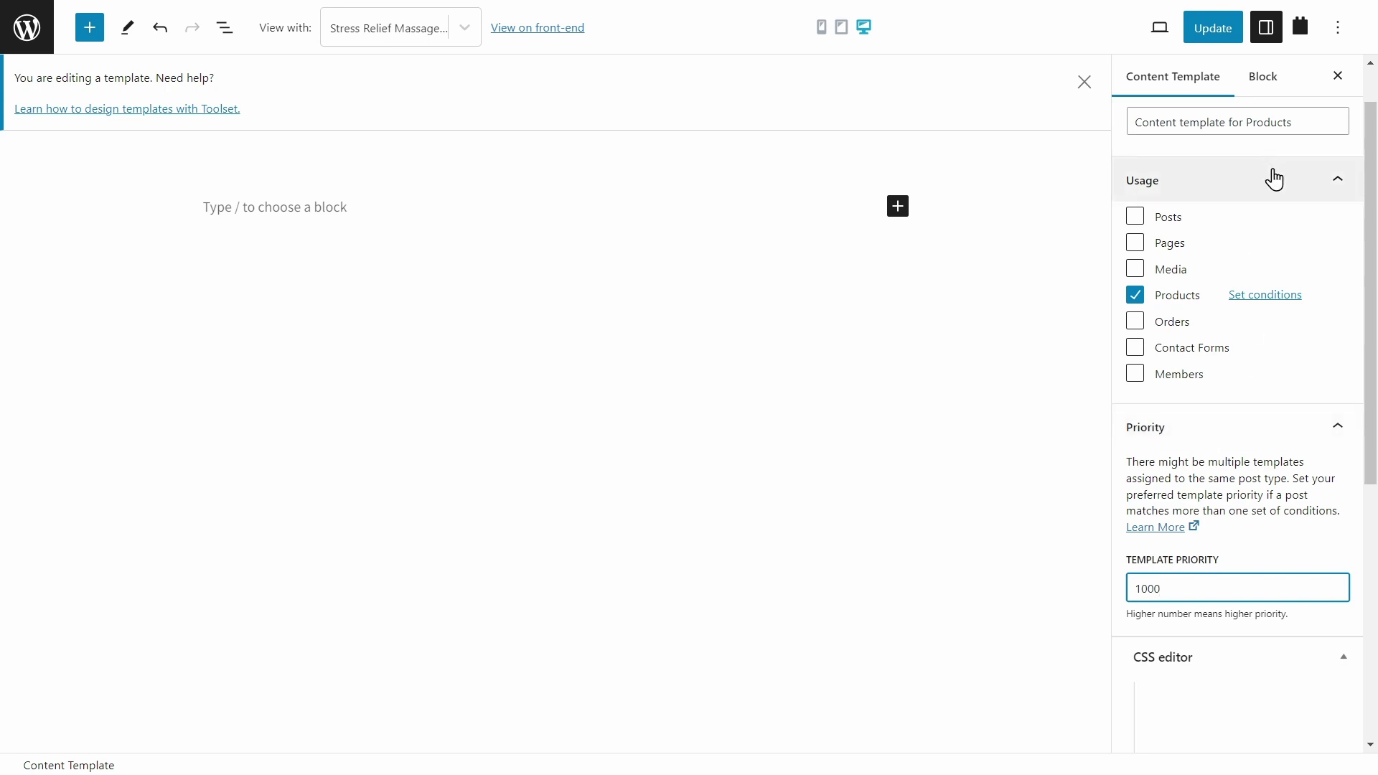
{"action": "left_click", "coordinate": [1219, 34]}
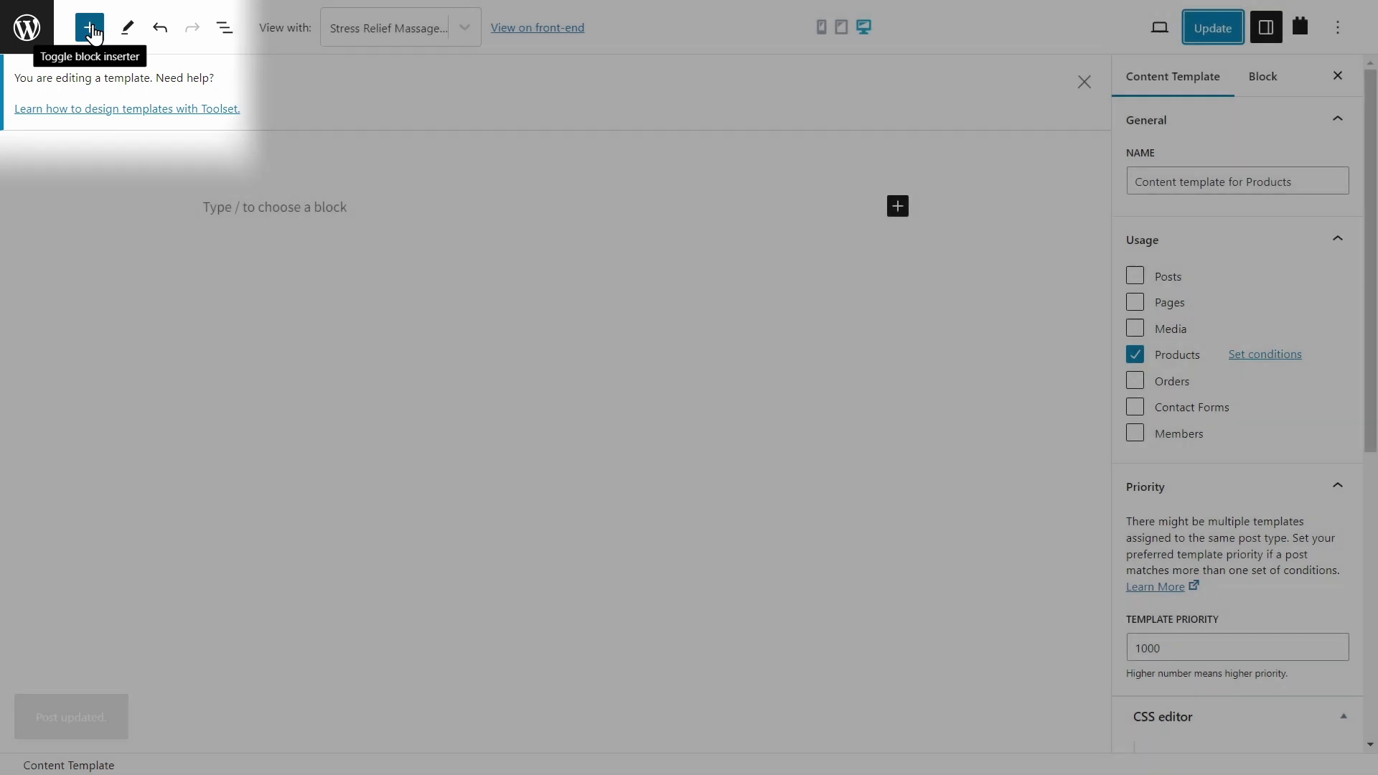
Step: Drag a Container block from the block library onto the template canvas
{"action": "left_click", "coordinate": [92, 34]}
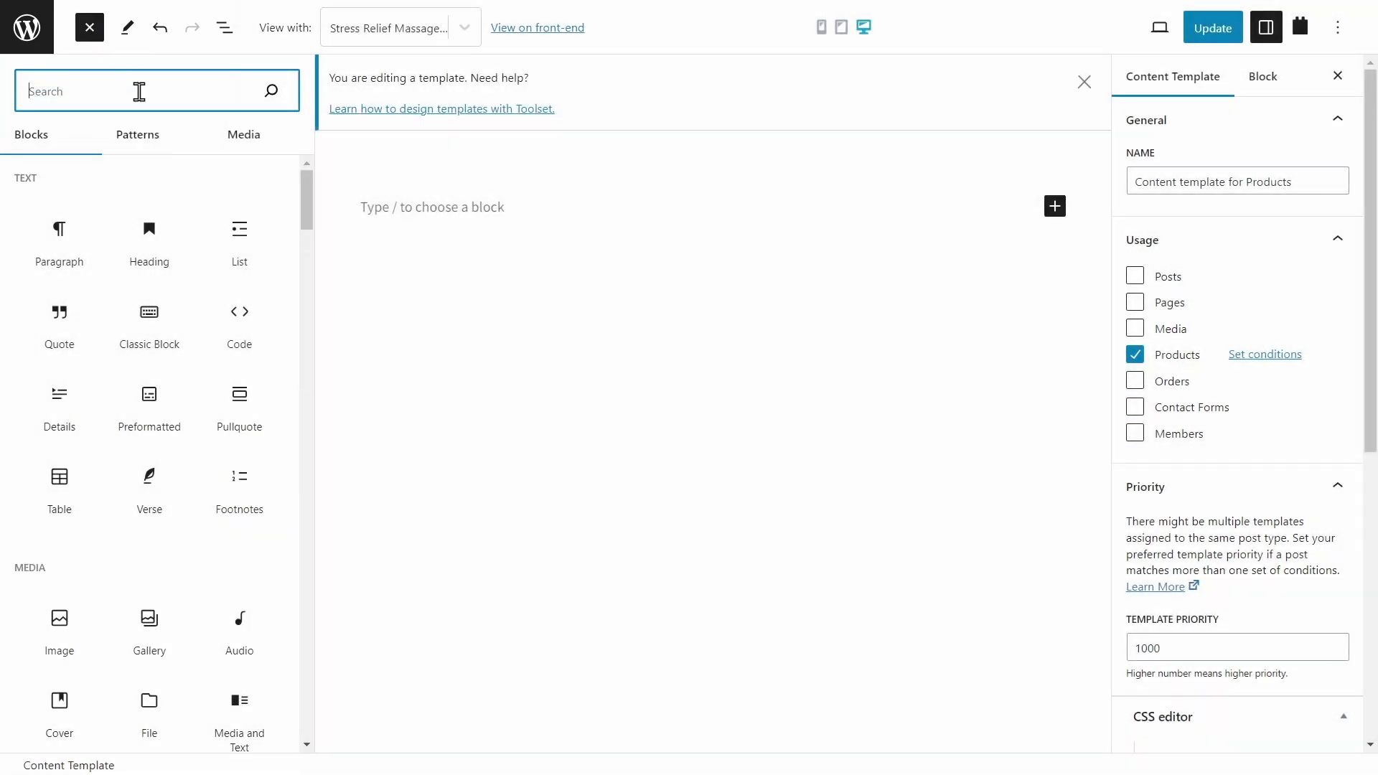
{"action": "type", "text": "contain"}
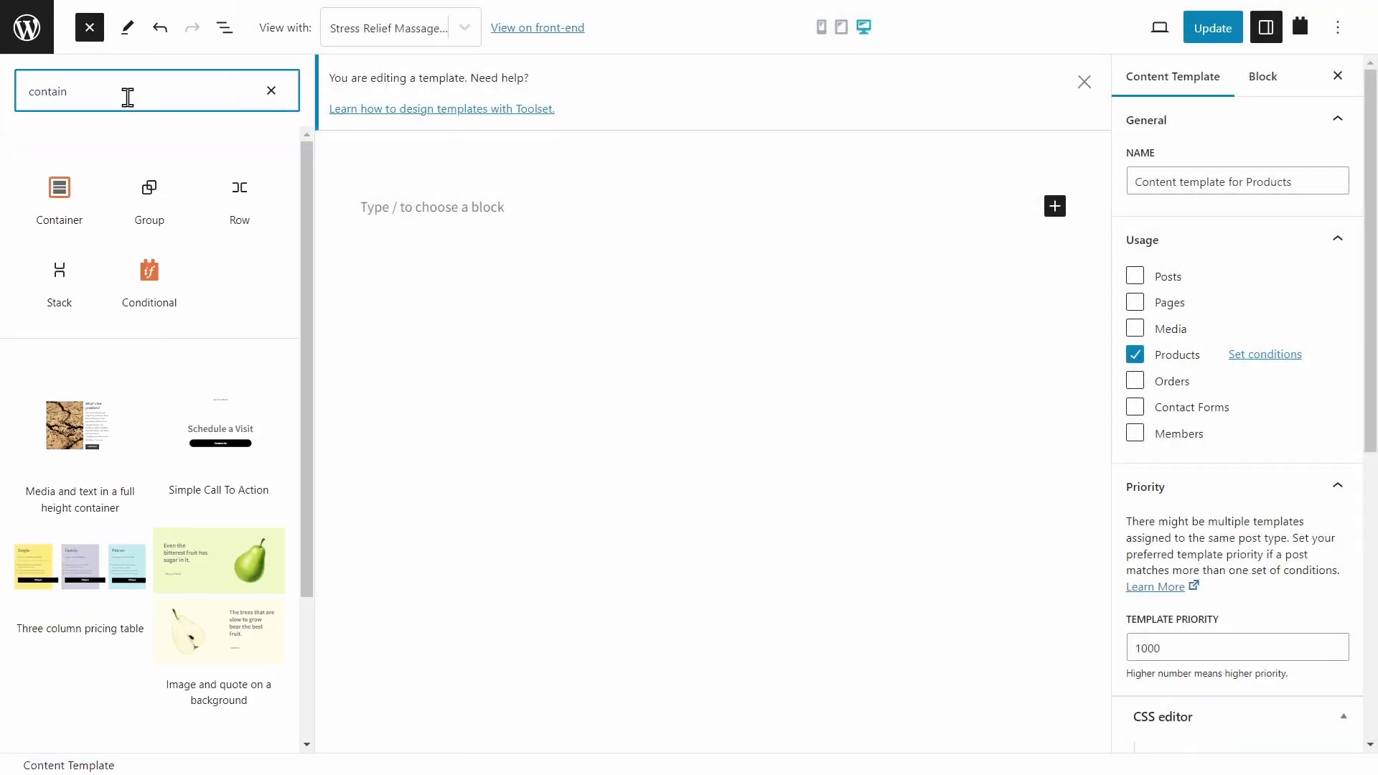
{"action": "mouse_move", "coordinate": [63, 208]}
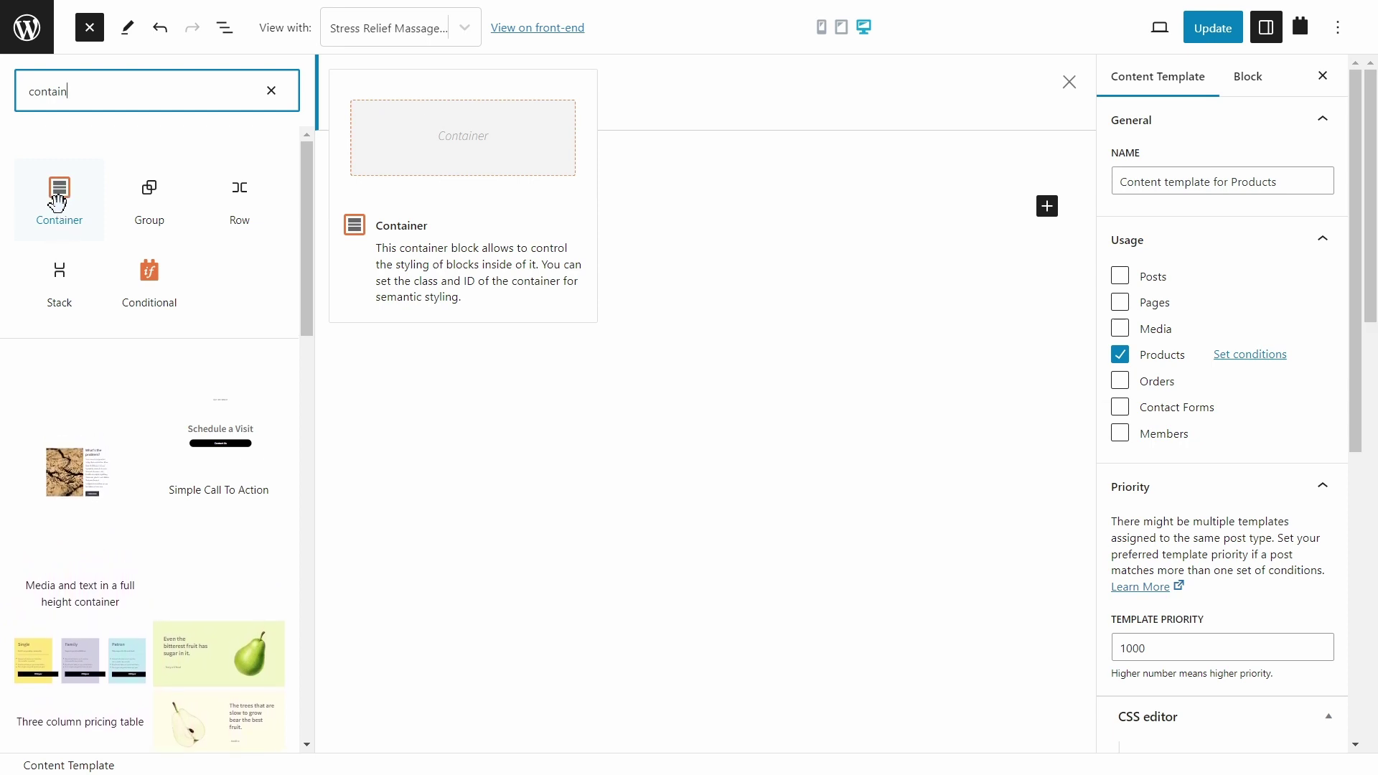
{"action": "left_click_drag", "start_coordinate": [59, 200], "coordinate": [672, 216]}
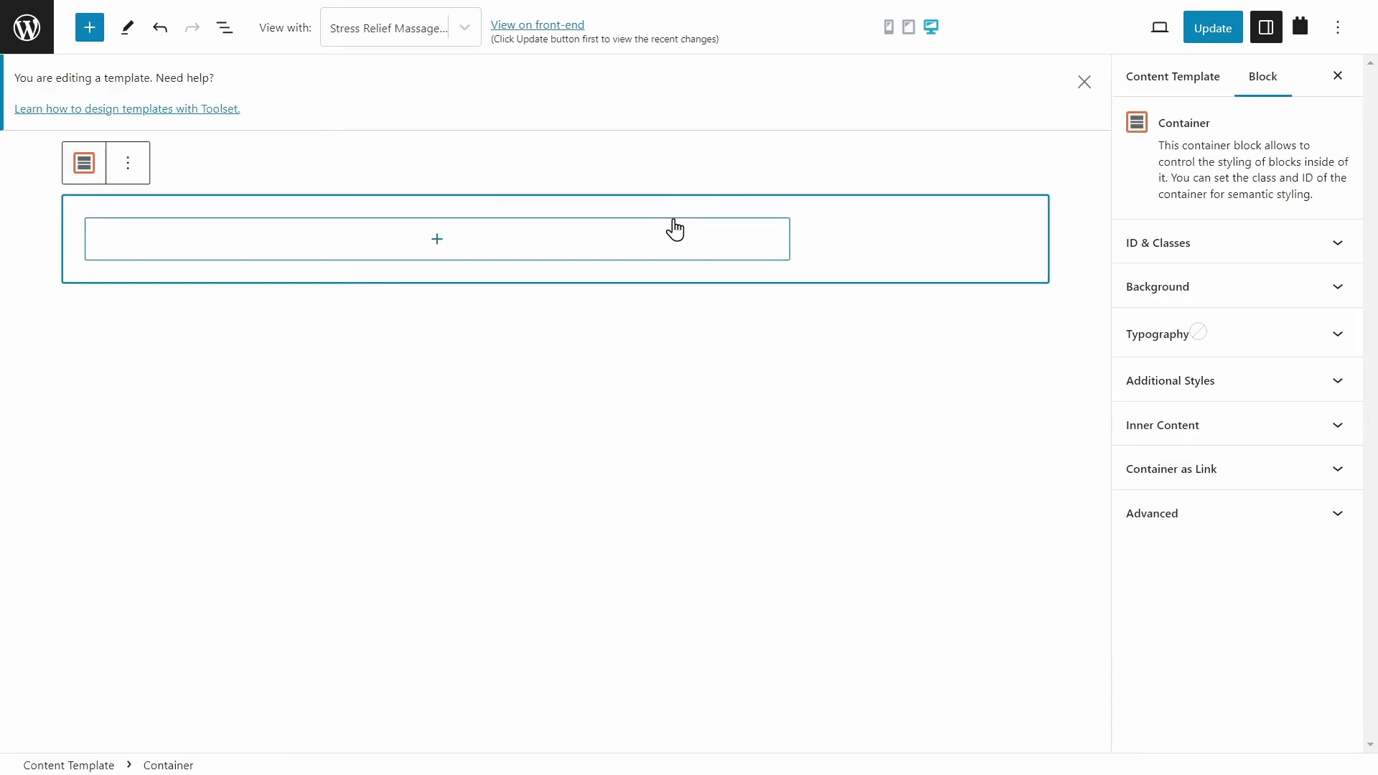
Step: Insert a Columns block inside the container via a quick search for 'colu'
{"action": "left_click", "coordinate": [454, 254]}
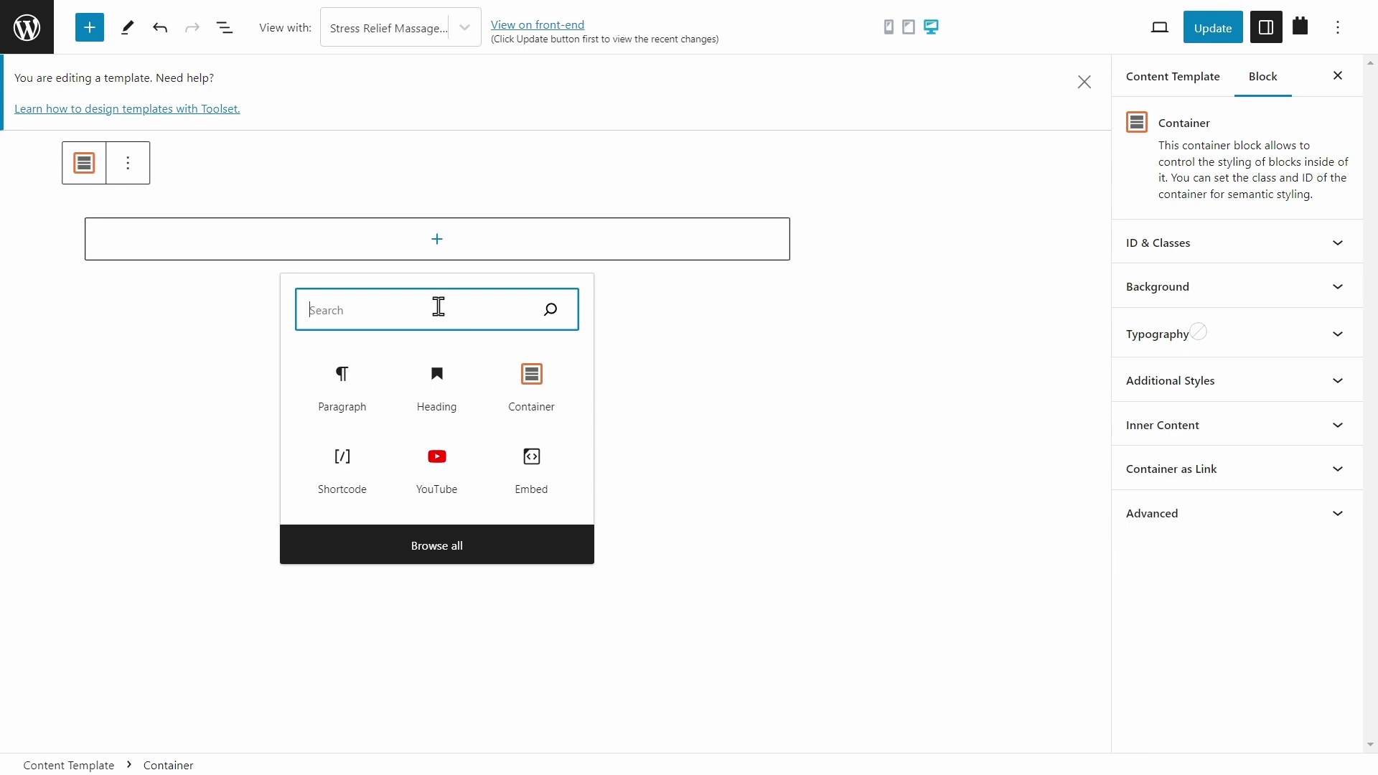
{"action": "type", "text": "colu"}
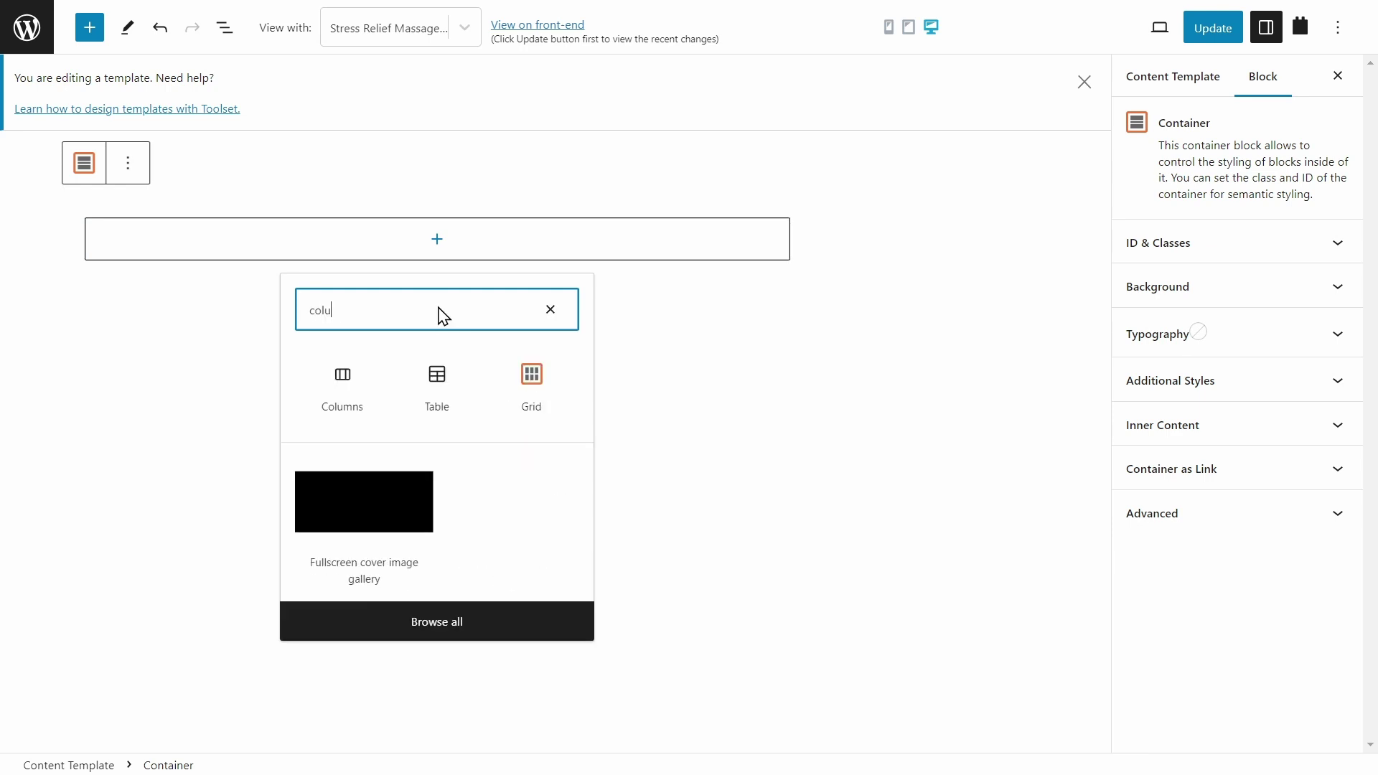
{"action": "left_click", "coordinate": [360, 385]}
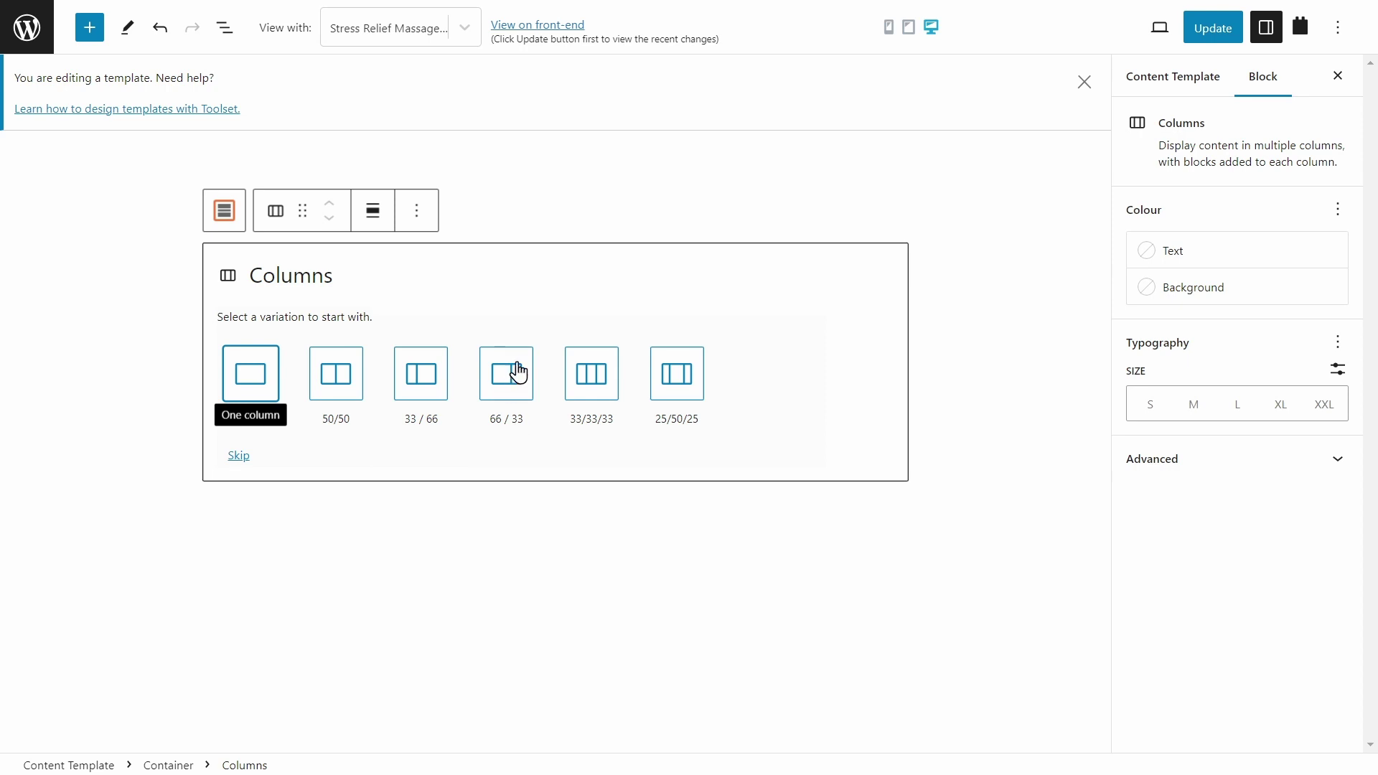
Step: Apply the 66/33 column split and add a Heading with dynamic content in the left column
{"action": "left_click", "coordinate": [509, 392]}
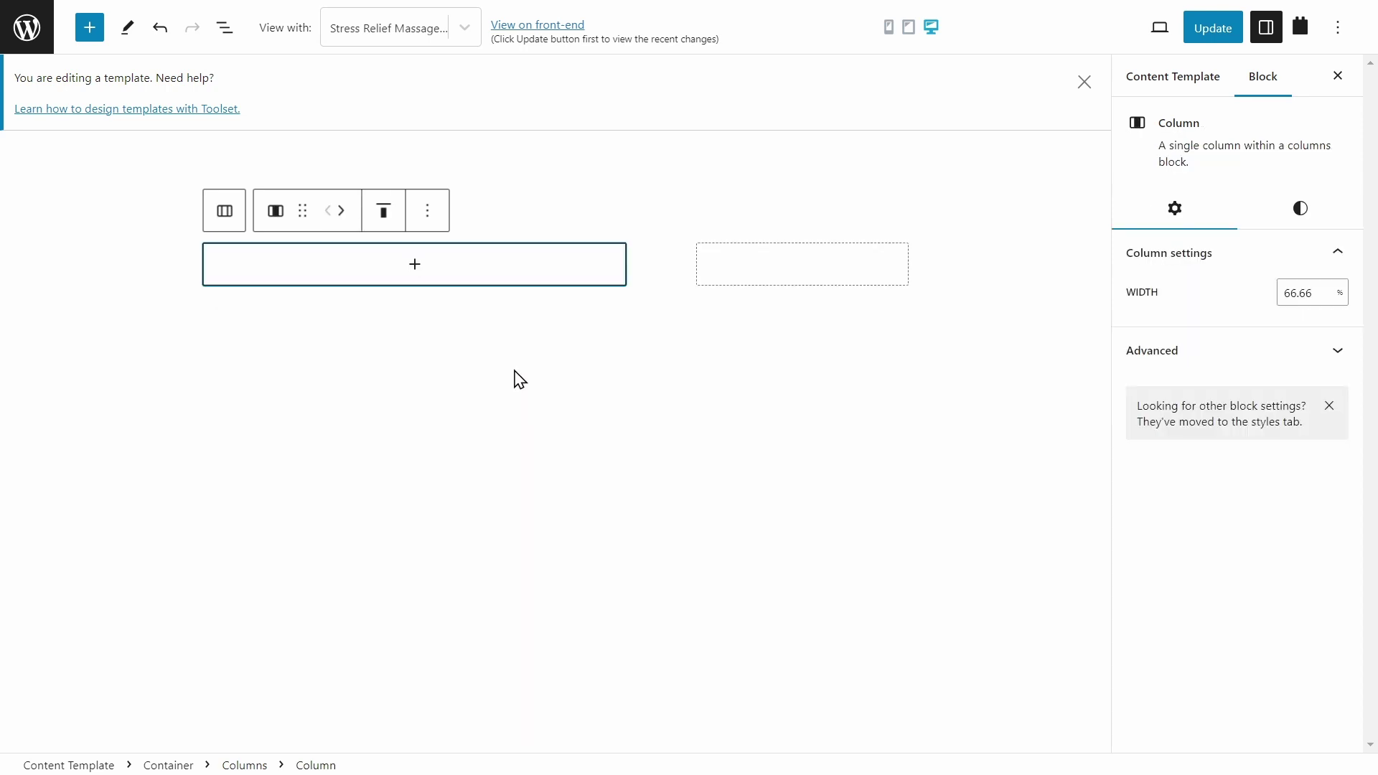
{"action": "left_click", "coordinate": [416, 266]}
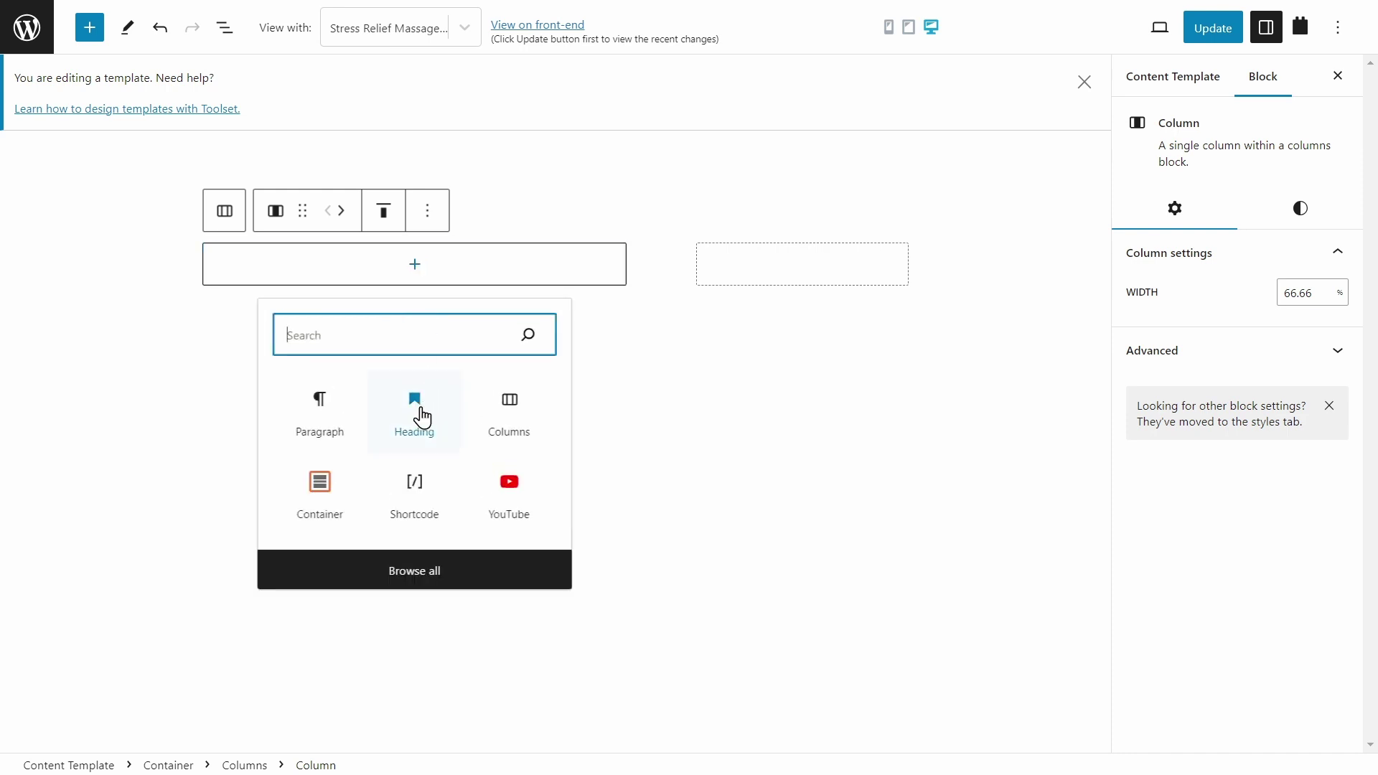
{"action": "left_click", "coordinate": [419, 416]}
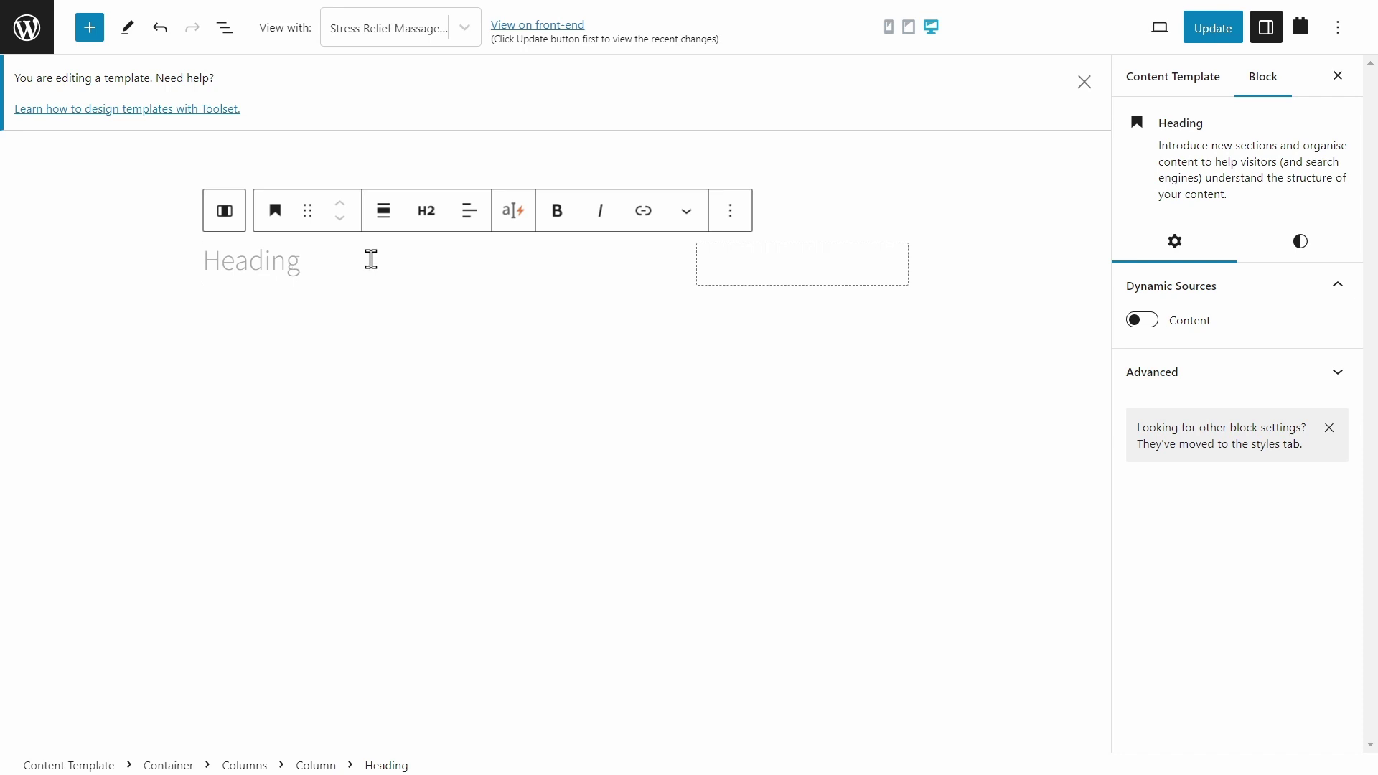
{"action": "left_click", "coordinate": [1141, 328]}
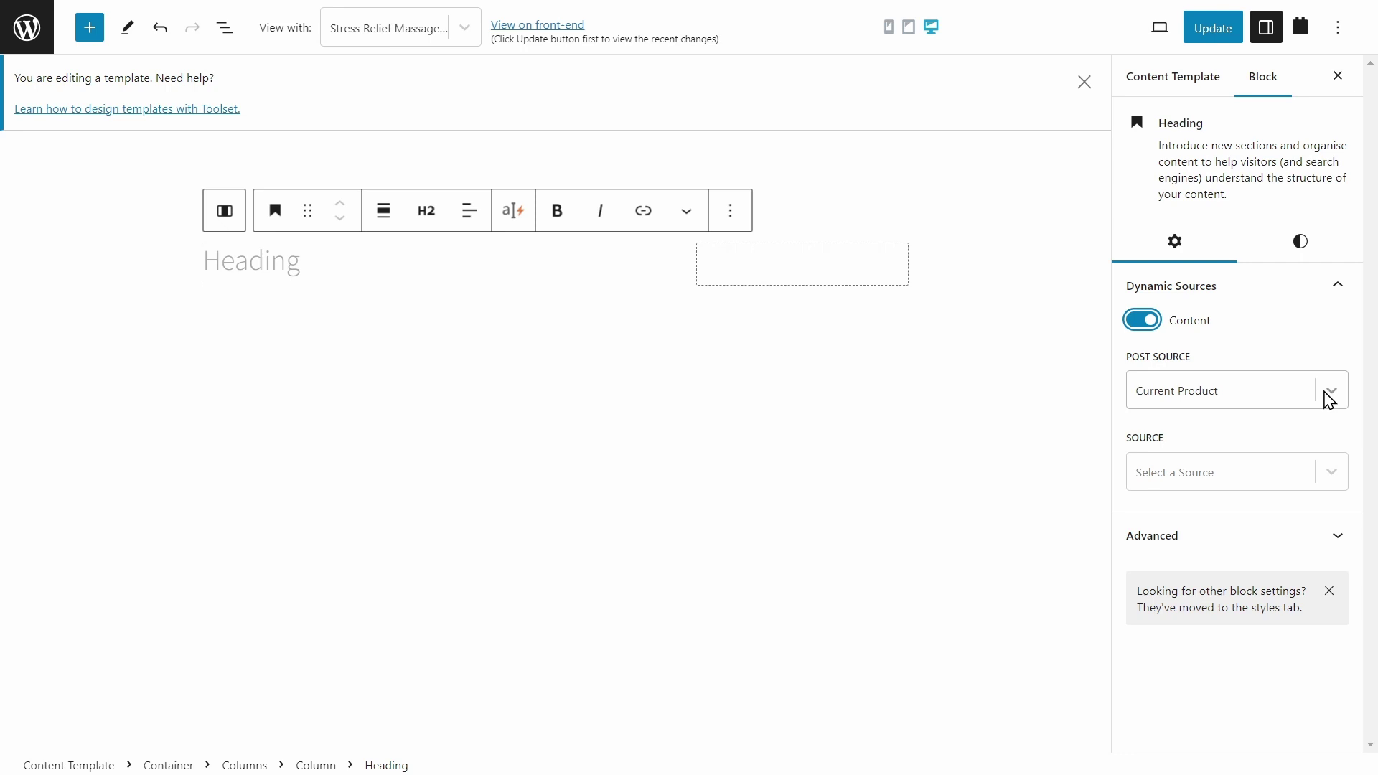
{"action": "left_click", "coordinate": [1322, 483]}
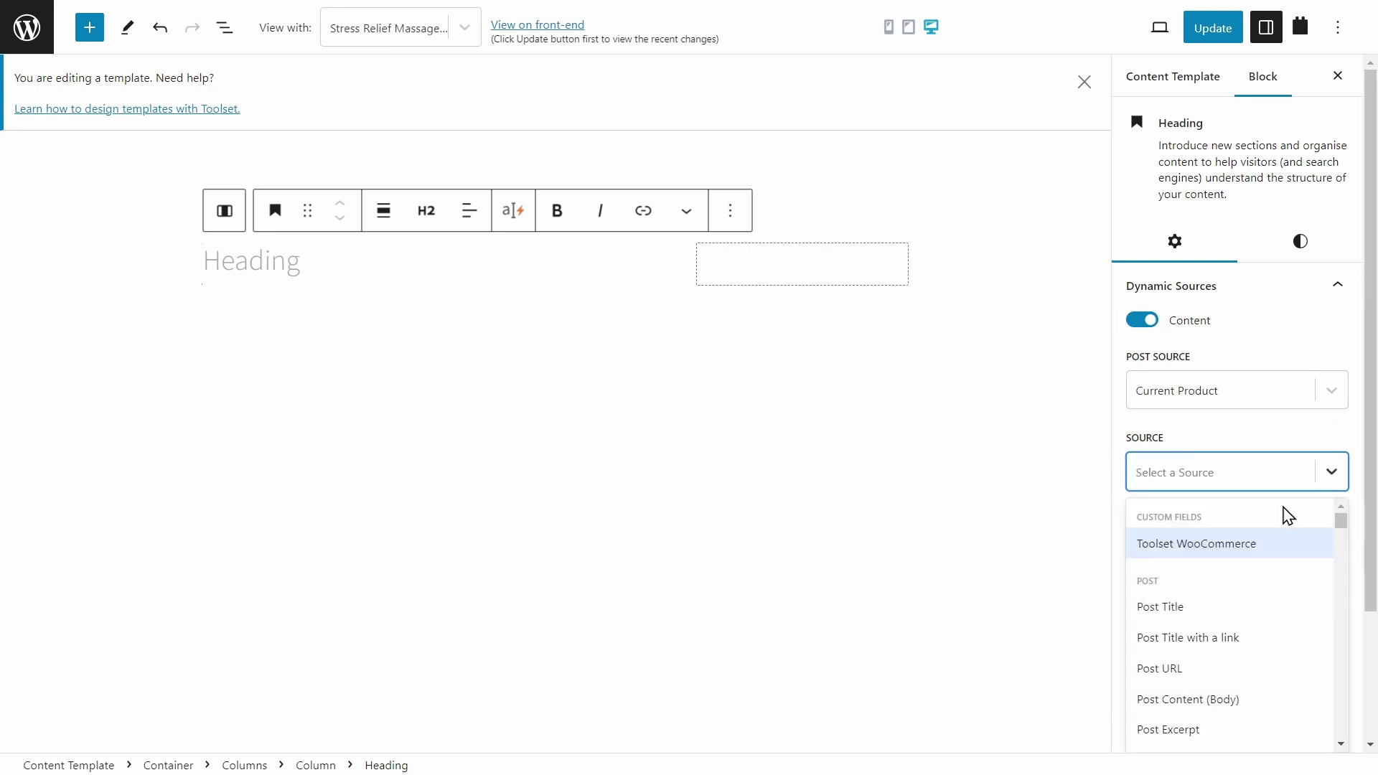
Step: Source the heading from Post Title and preview the template with the T-Shirt product
{"action": "left_click", "coordinate": [1188, 610]}
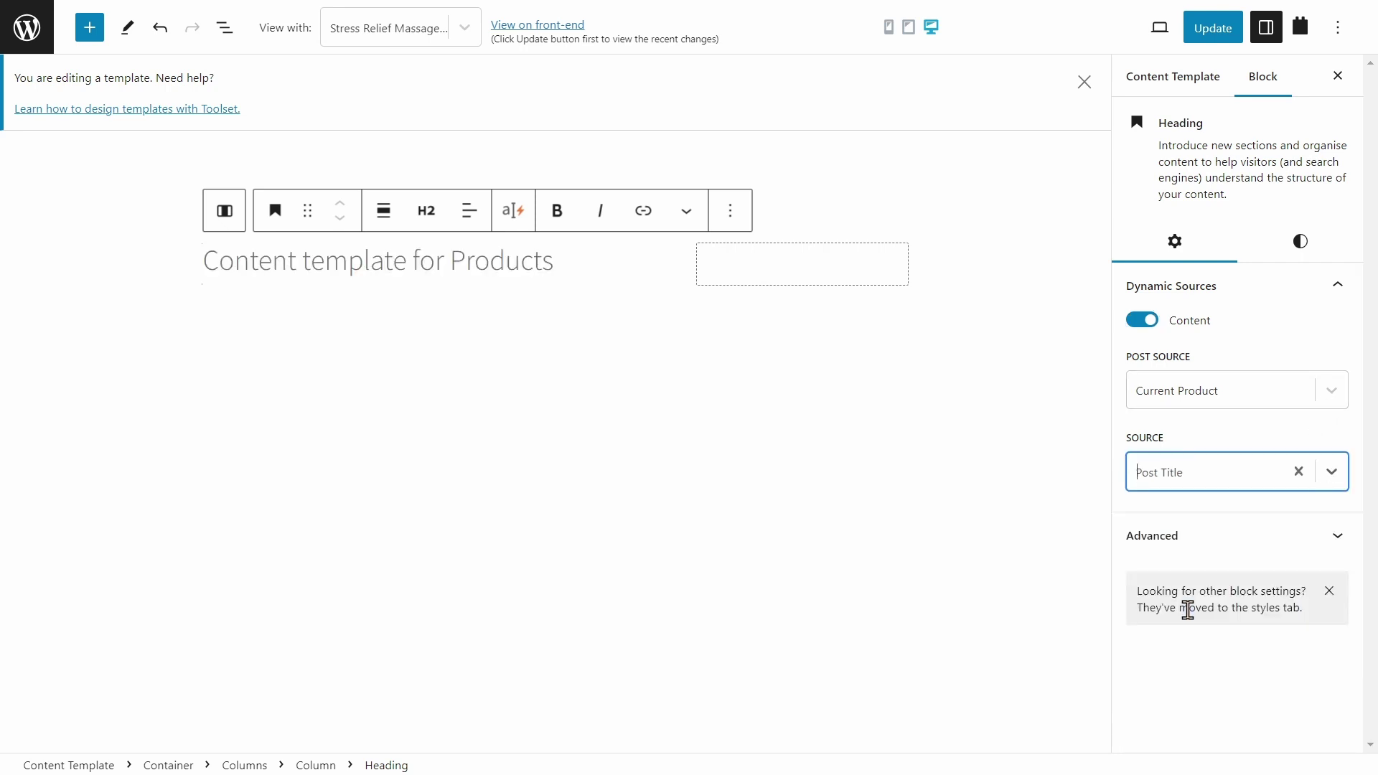
{"action": "mouse_move", "coordinate": [650, 287]}
{"action": "left_click", "coordinate": [463, 29]}
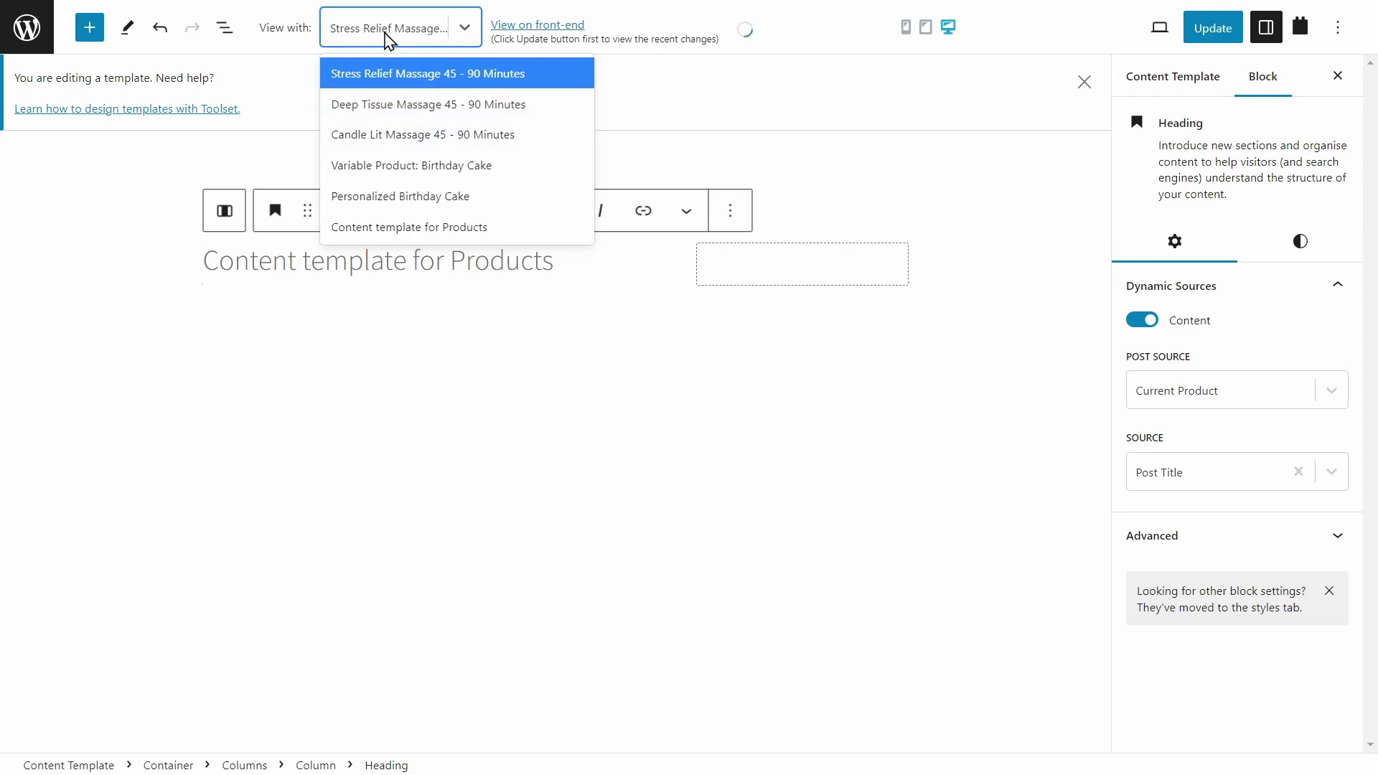
{"action": "left_click", "coordinate": [446, 31]}
{"action": "type", "text": "shirt"}
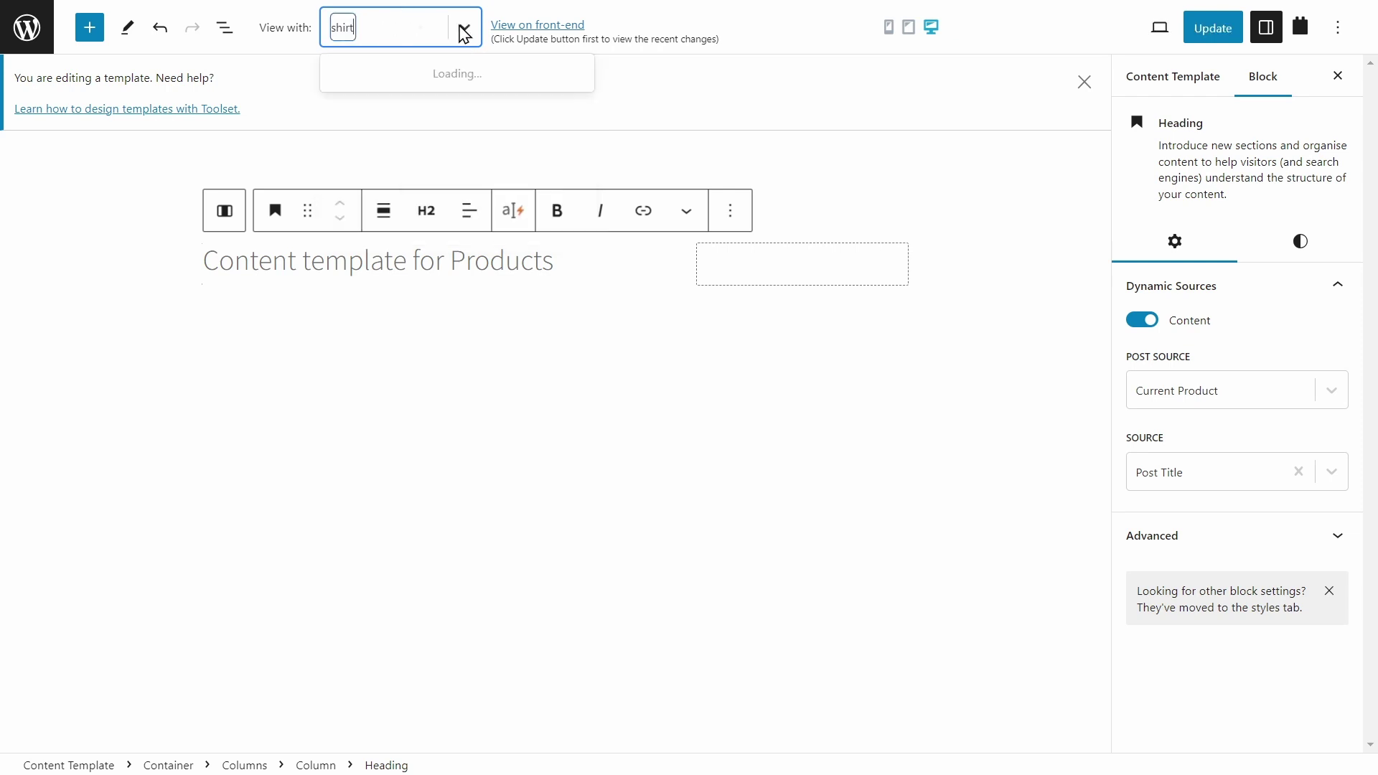
{"action": "left_click", "coordinate": [379, 106]}
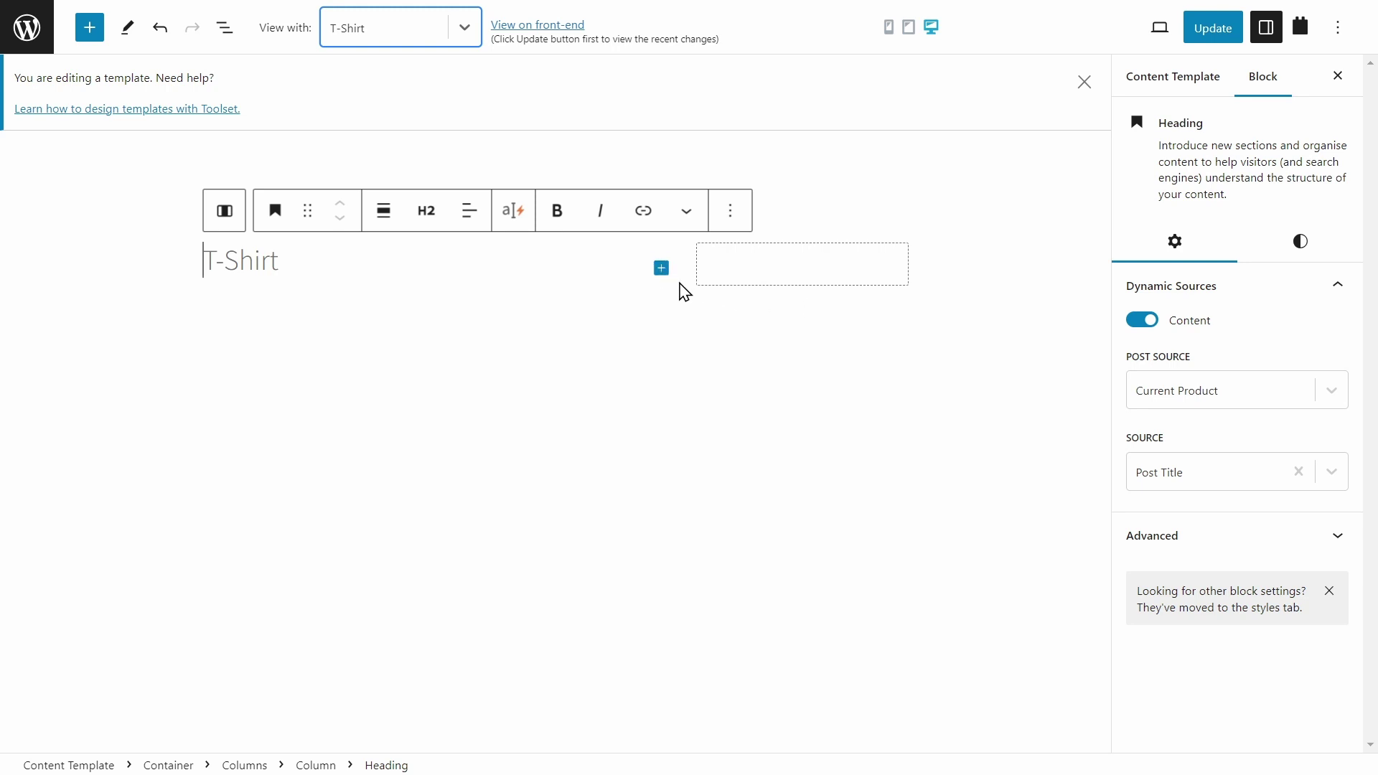
{"action": "key", "text": "End"}
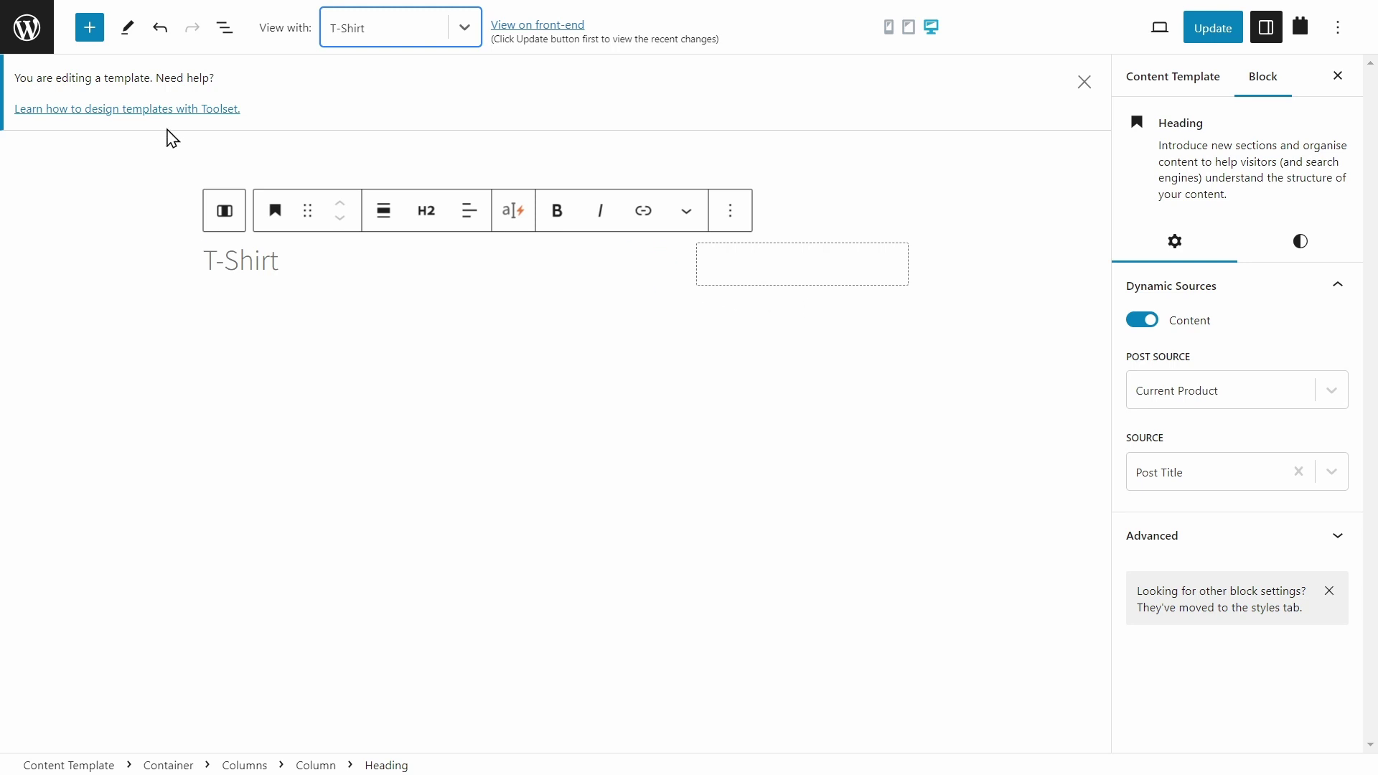
Step: Place a Rating block below the product heading
{"action": "left_click", "coordinate": [98, 36]}
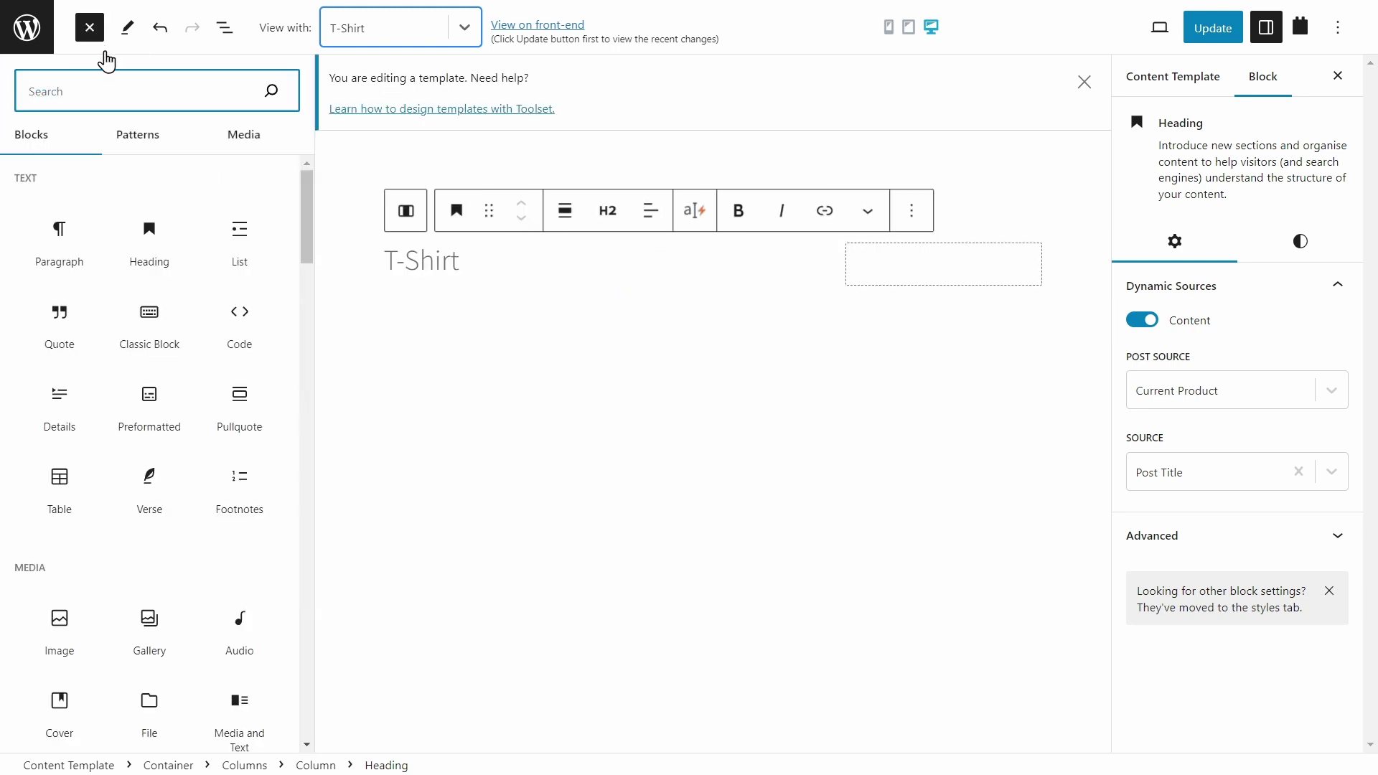
{"action": "type", "text": "rating"}
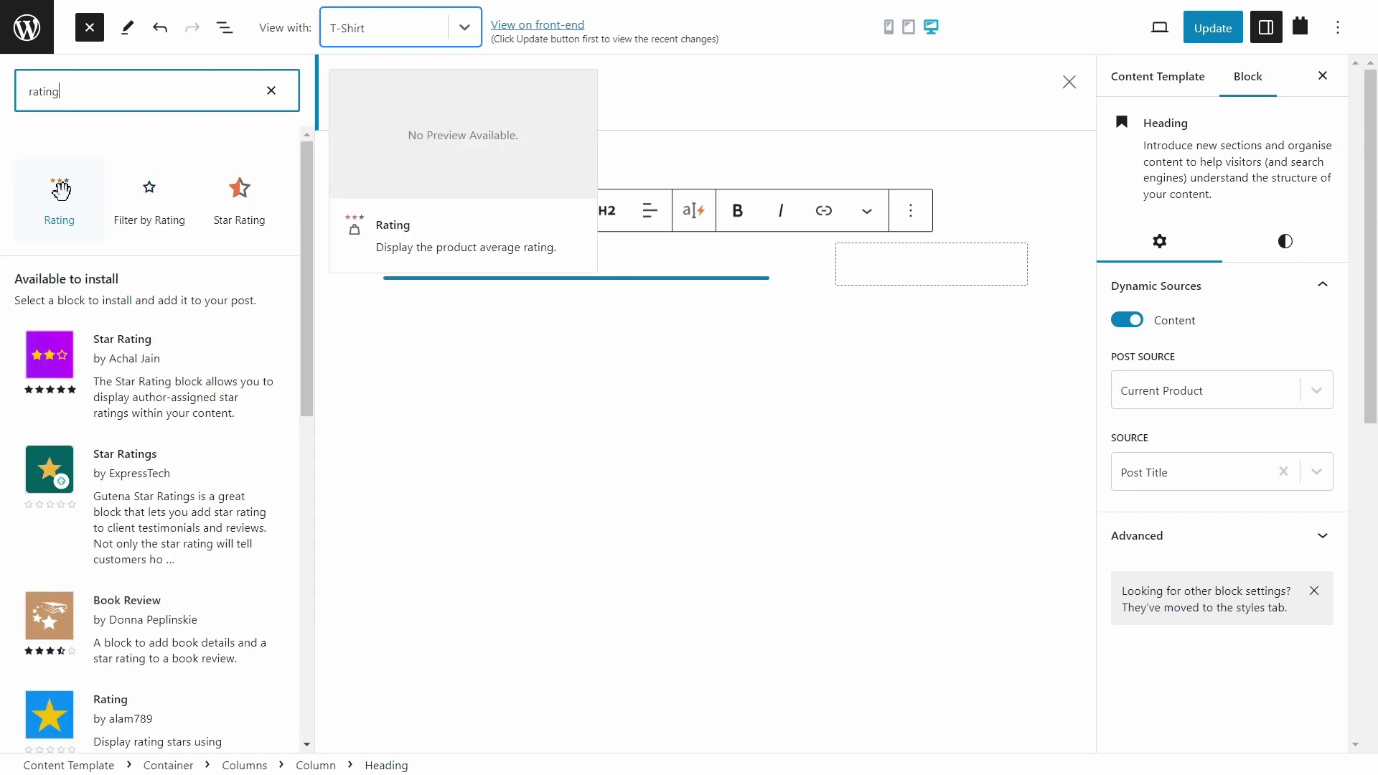
{"action": "left_click_drag", "start_coordinate": [60, 190], "coordinate": [435, 284]}
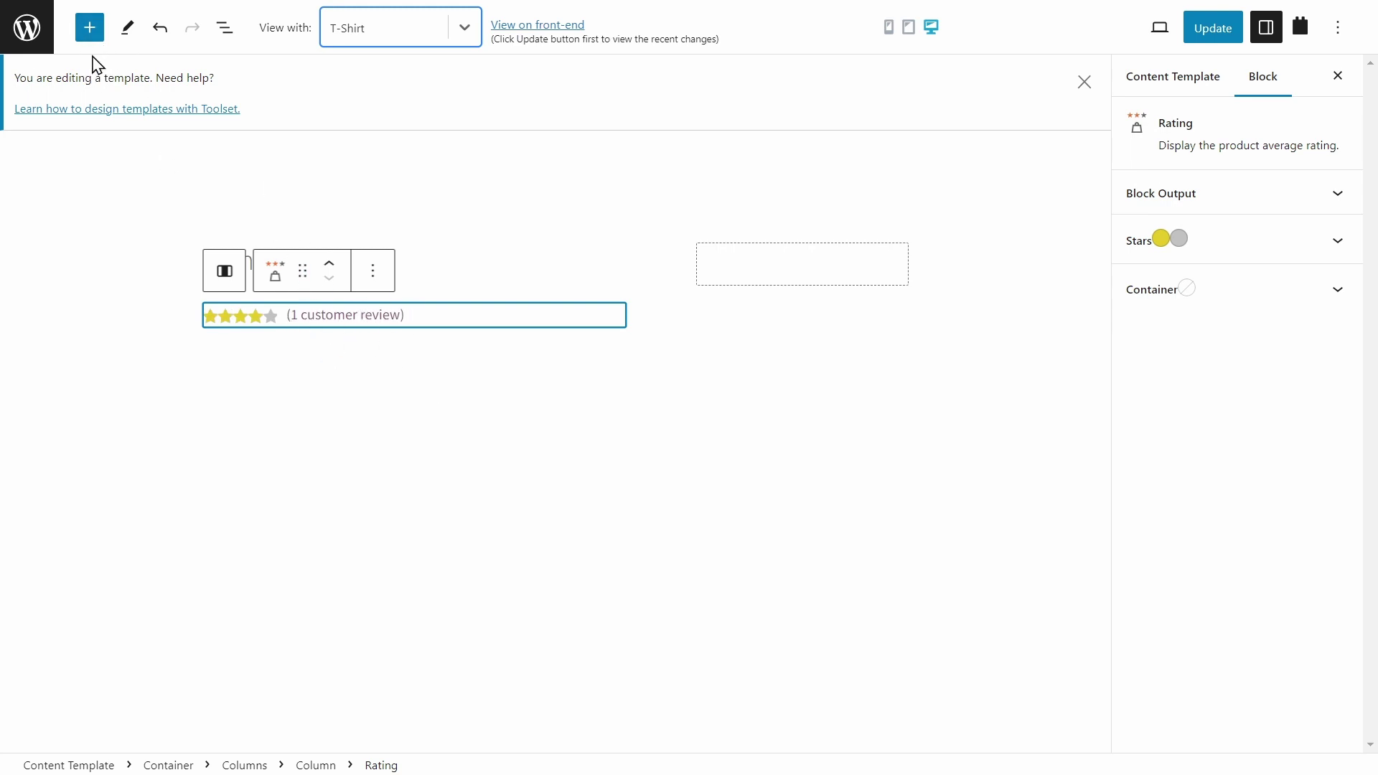
Step: Place the Toolset WooCommerce Add to Cart Button block below the rating
{"action": "left_click", "coordinate": [99, 33]}
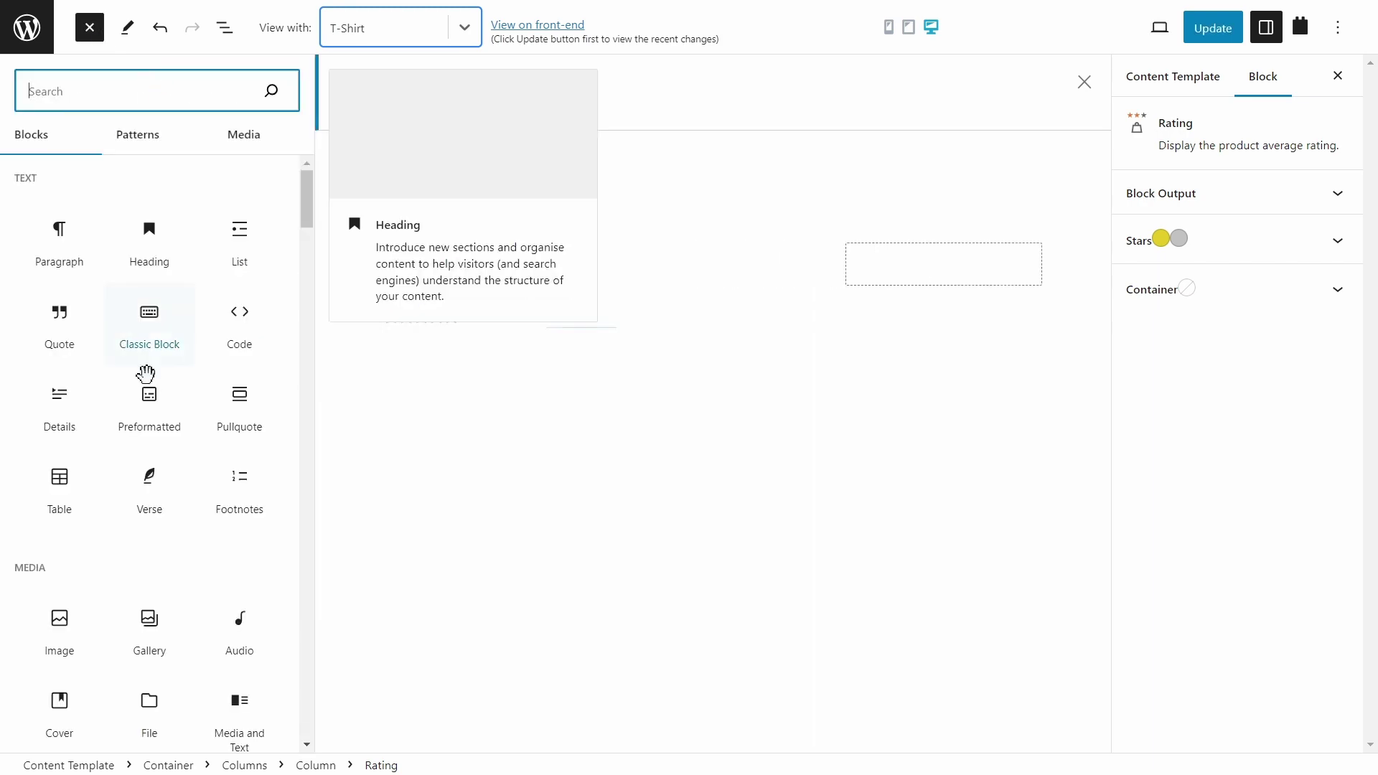
{"action": "scroll", "coordinate": [147, 377], "scroll_direction": "down", "scroll_amount": 20}
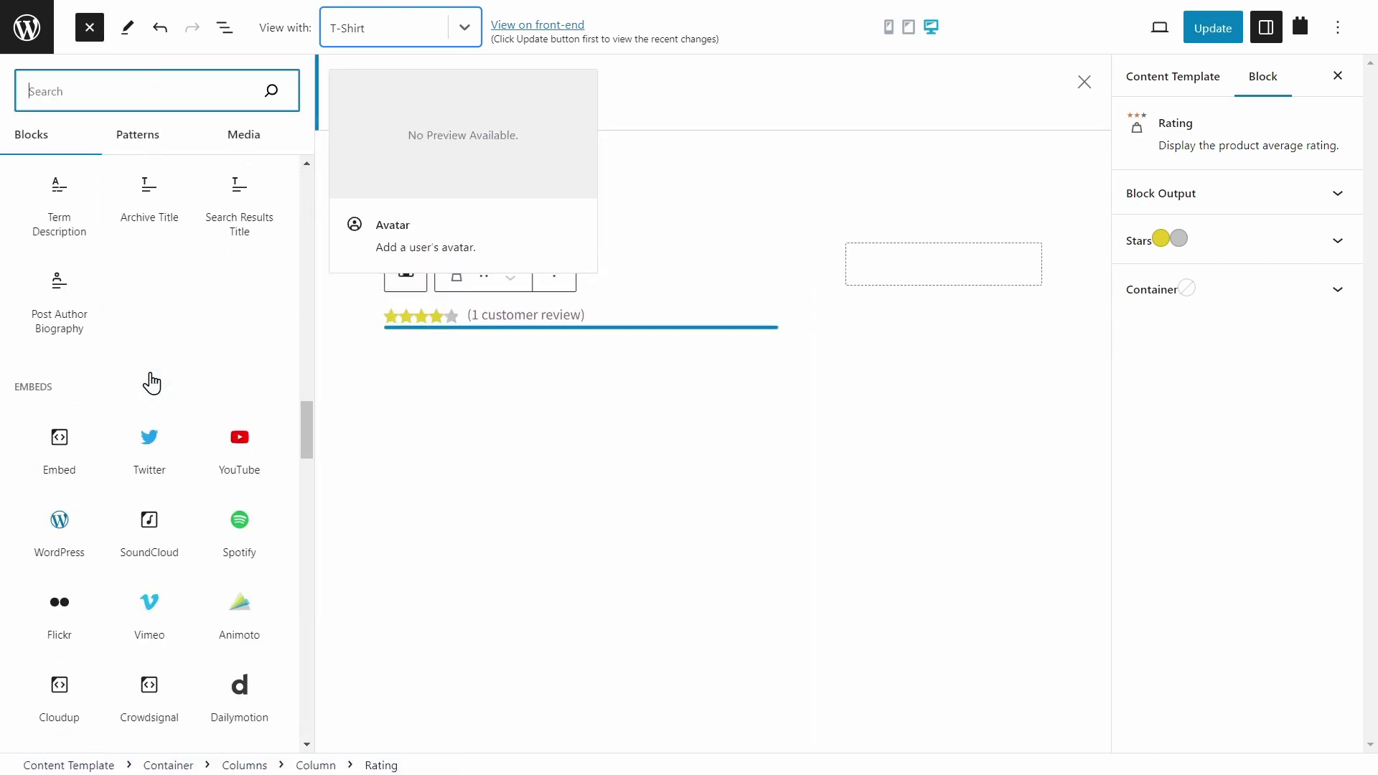
{"action": "scroll", "coordinate": [151, 383], "scroll_direction": "down", "scroll_amount": 15}
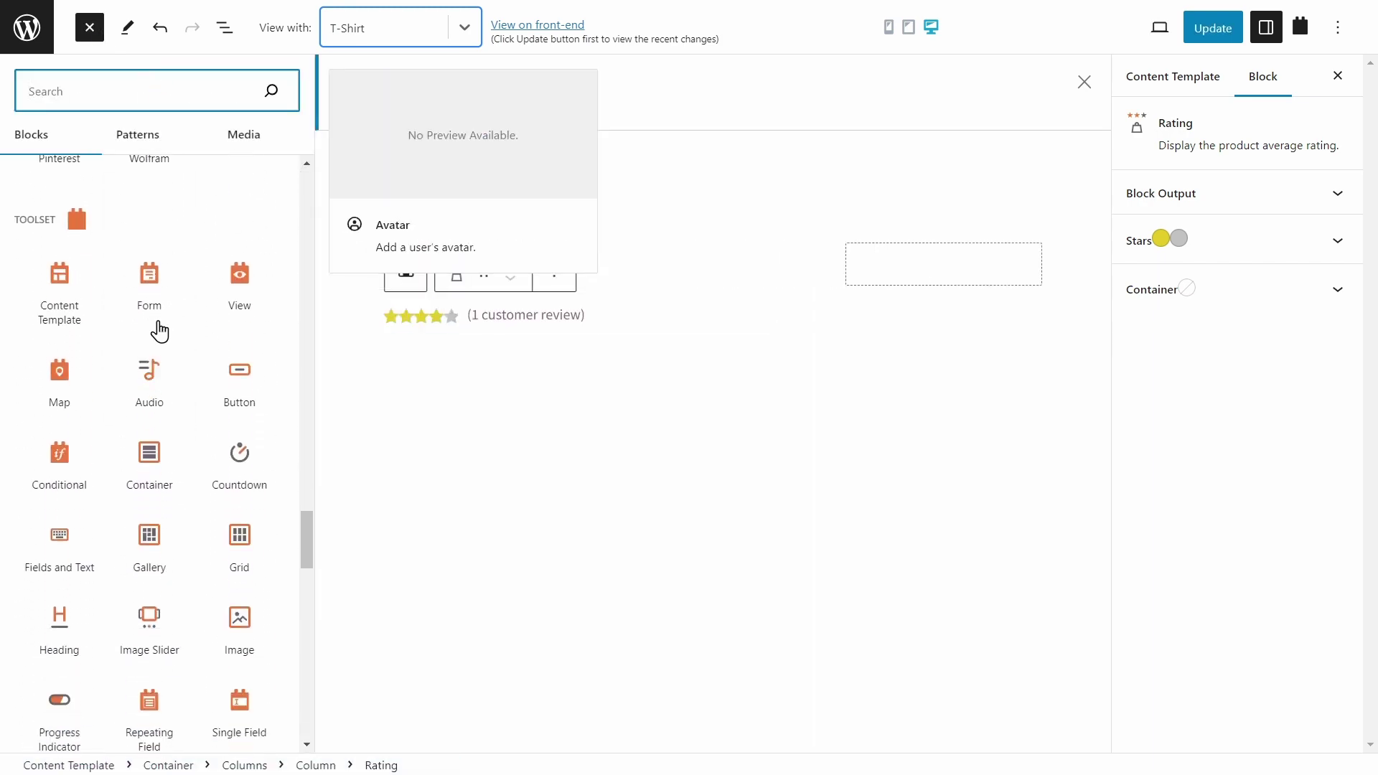
{"action": "scroll", "coordinate": [173, 254], "scroll_direction": "down", "scroll_amount": 15}
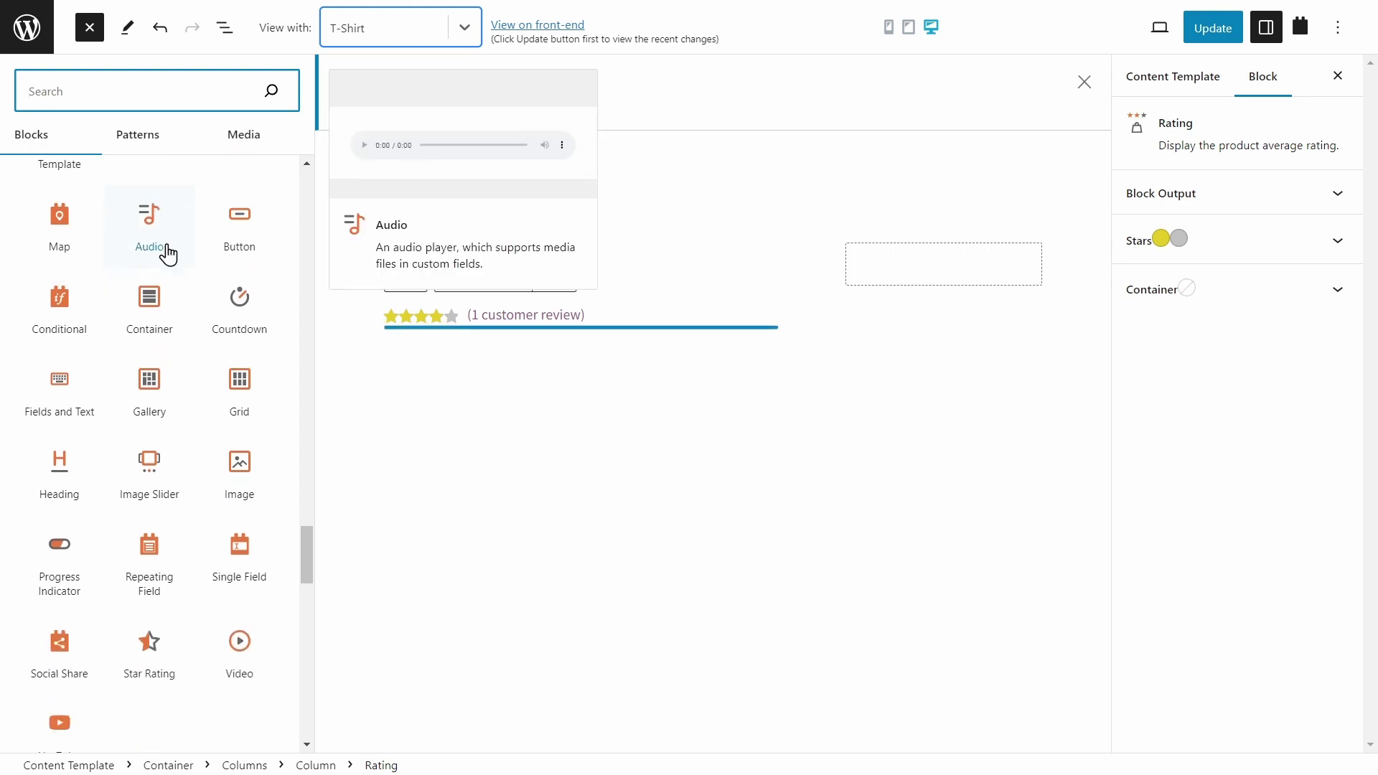
{"action": "scroll", "coordinate": [193, 251], "scroll_direction": "down", "scroll_amount": 5}
{"action": "scroll", "coordinate": [216, 244], "scroll_direction": "up", "scroll_amount": 2}
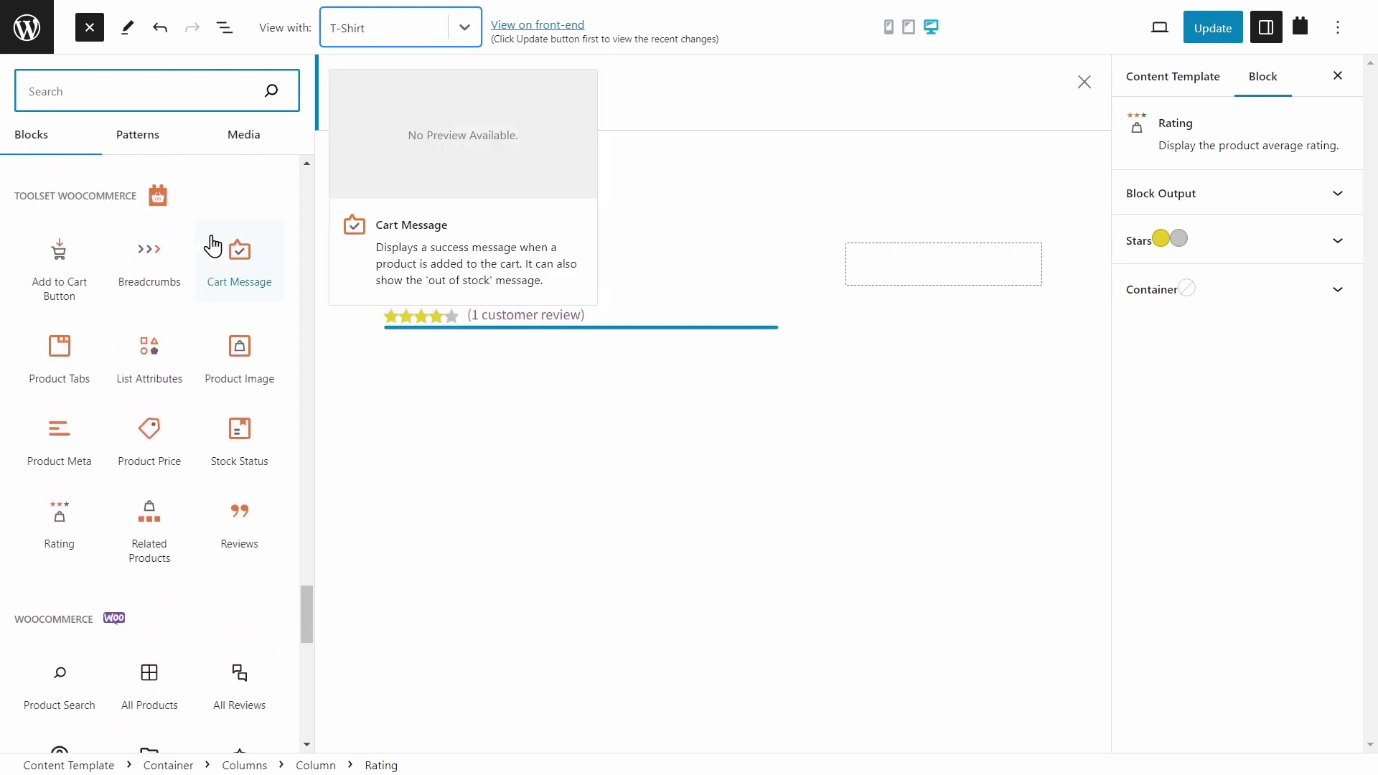
{"action": "mouse_move", "coordinate": [95, 239]}
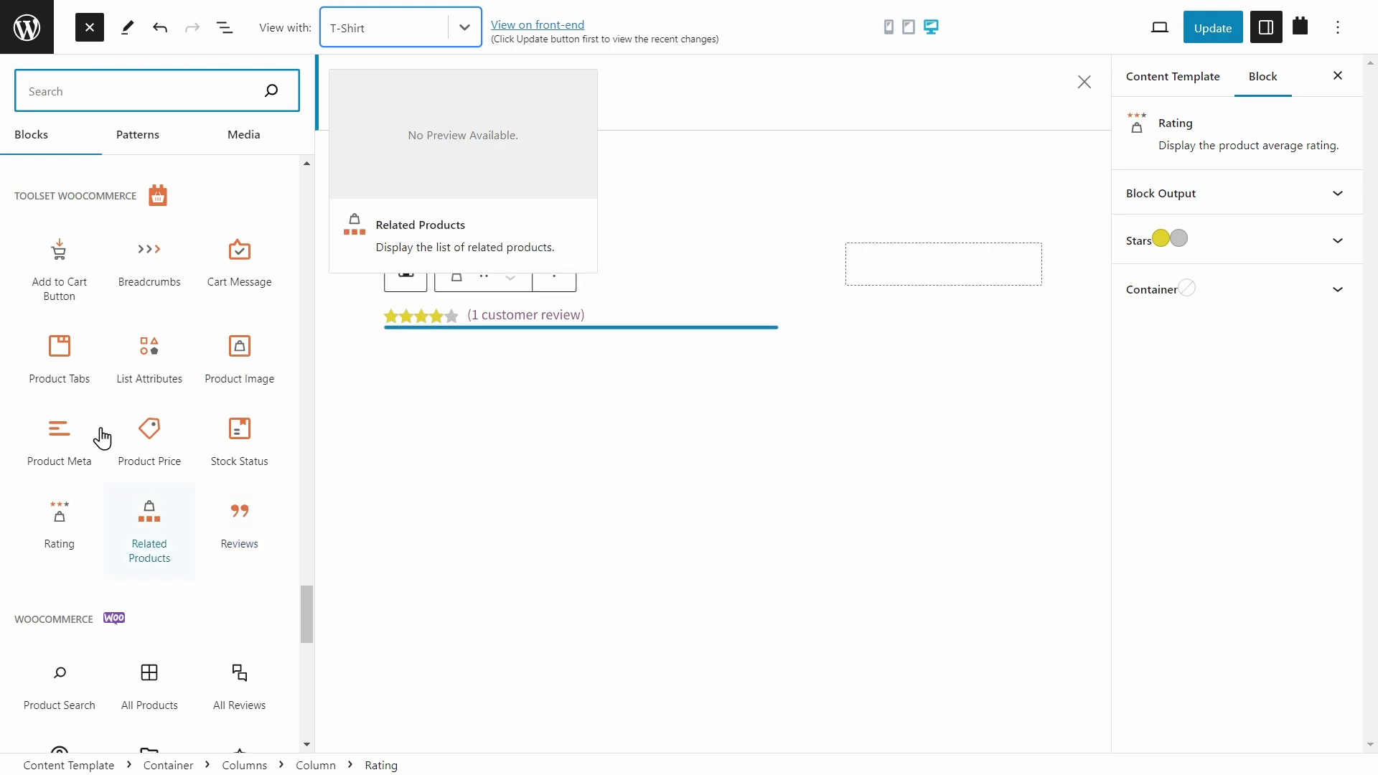
{"action": "left_click_drag", "start_coordinate": [63, 282], "coordinate": [419, 345]}
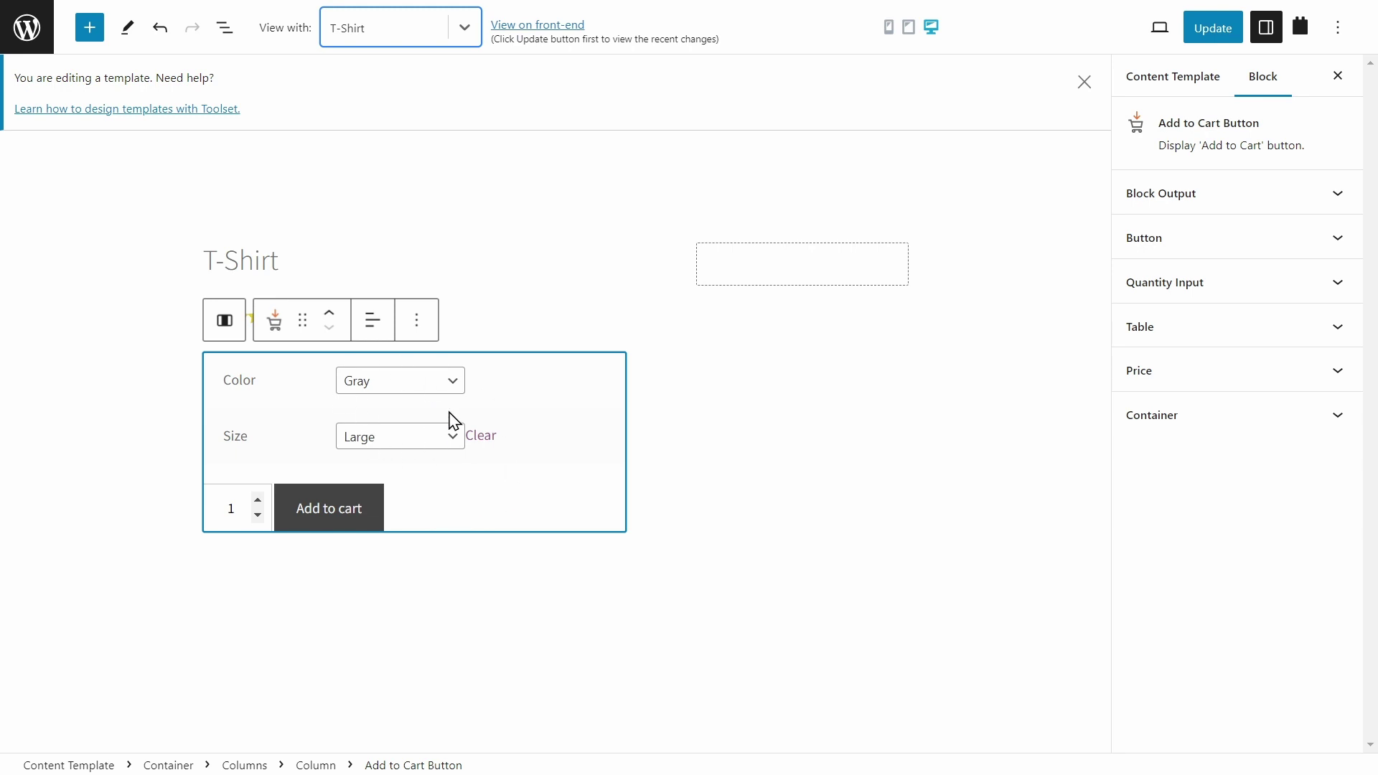
Step: Add a Single Field block under the rating, sourced from the standard Post Excerpt field
{"action": "left_click", "coordinate": [89, 28]}
{"action": "scroll", "coordinate": [309, 610], "scroll_direction": "up", "scroll_amount": 2}
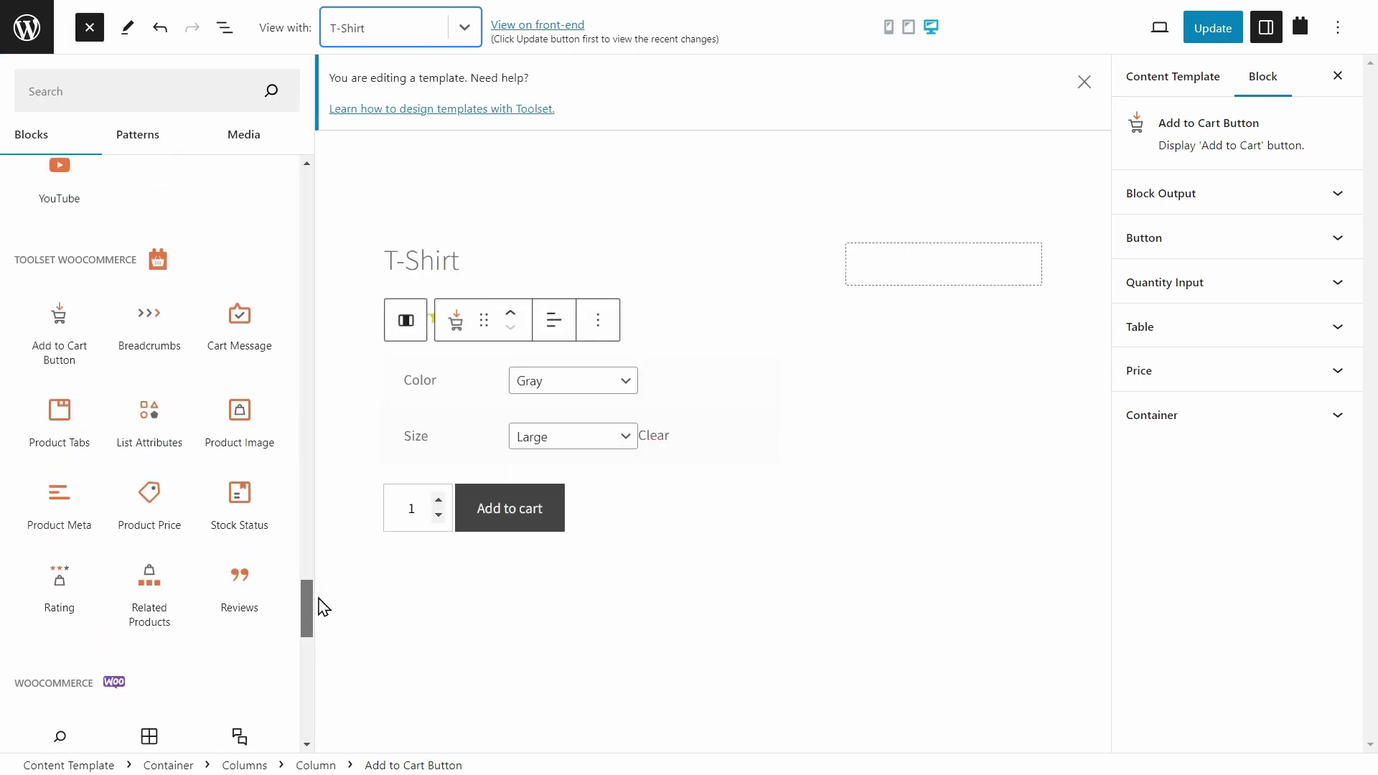
{"action": "scroll", "coordinate": [154, 409], "scroll_direction": "up", "scroll_amount": 5}
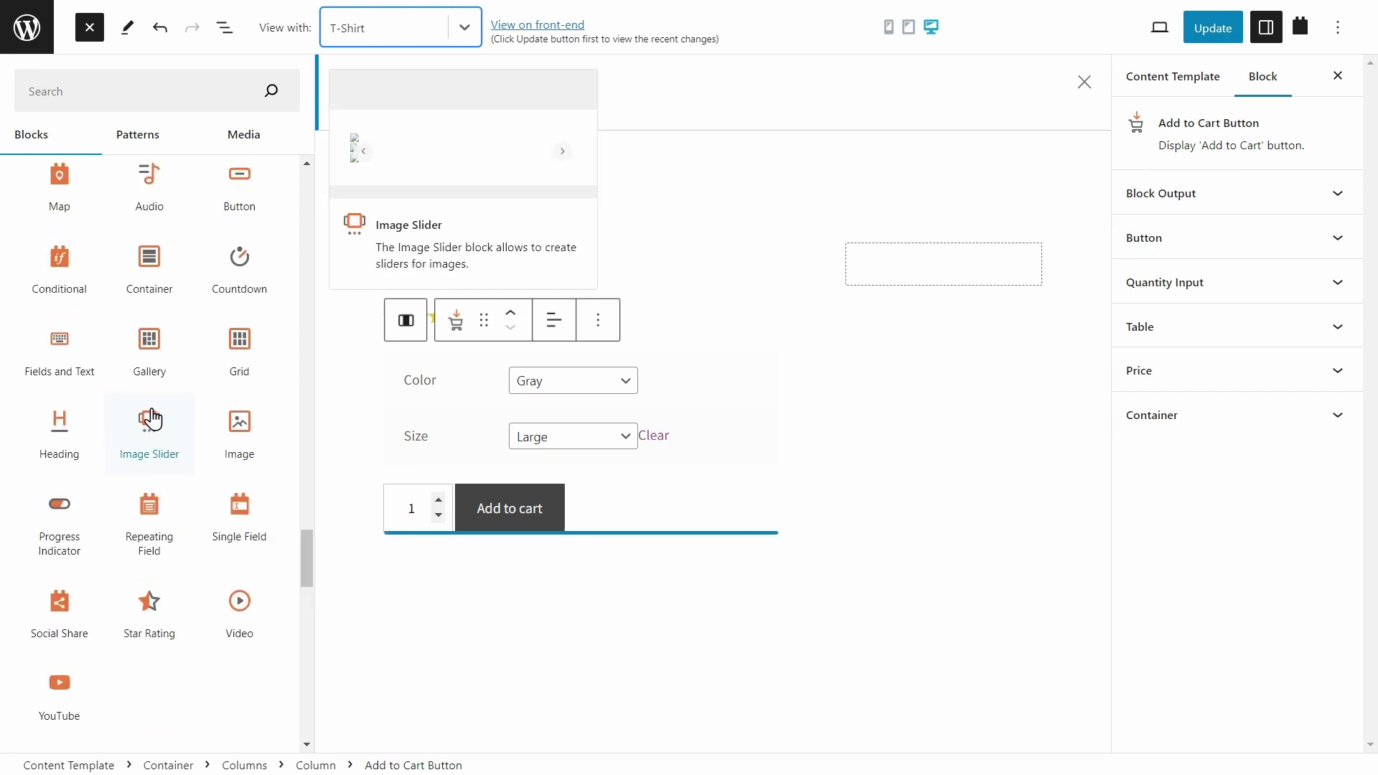
{"action": "scroll", "coordinate": [150, 406], "scroll_direction": "up", "scroll_amount": 1}
{"action": "scroll", "coordinate": [162, 375], "scroll_direction": "up", "scroll_amount": 2}
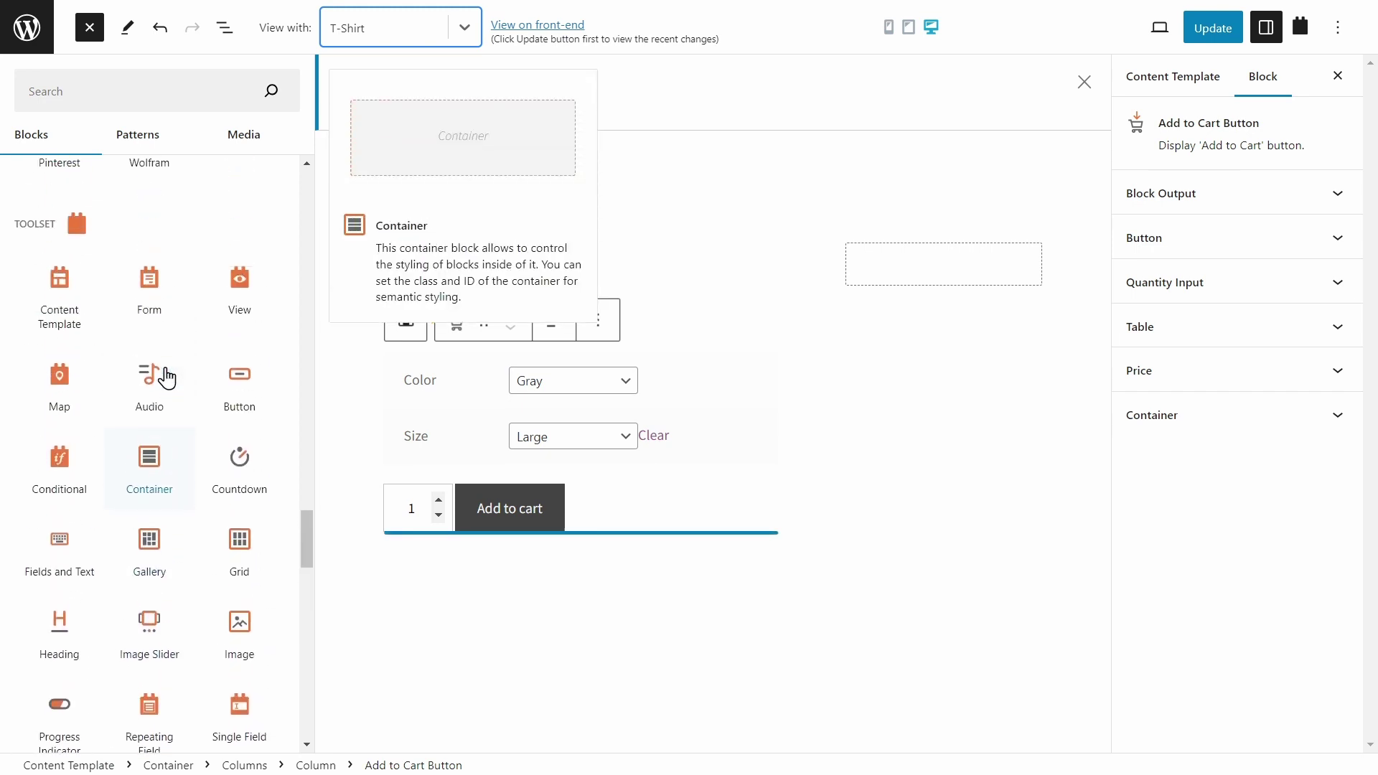
{"action": "scroll", "coordinate": [173, 431], "scroll_direction": "down", "scroll_amount": 3}
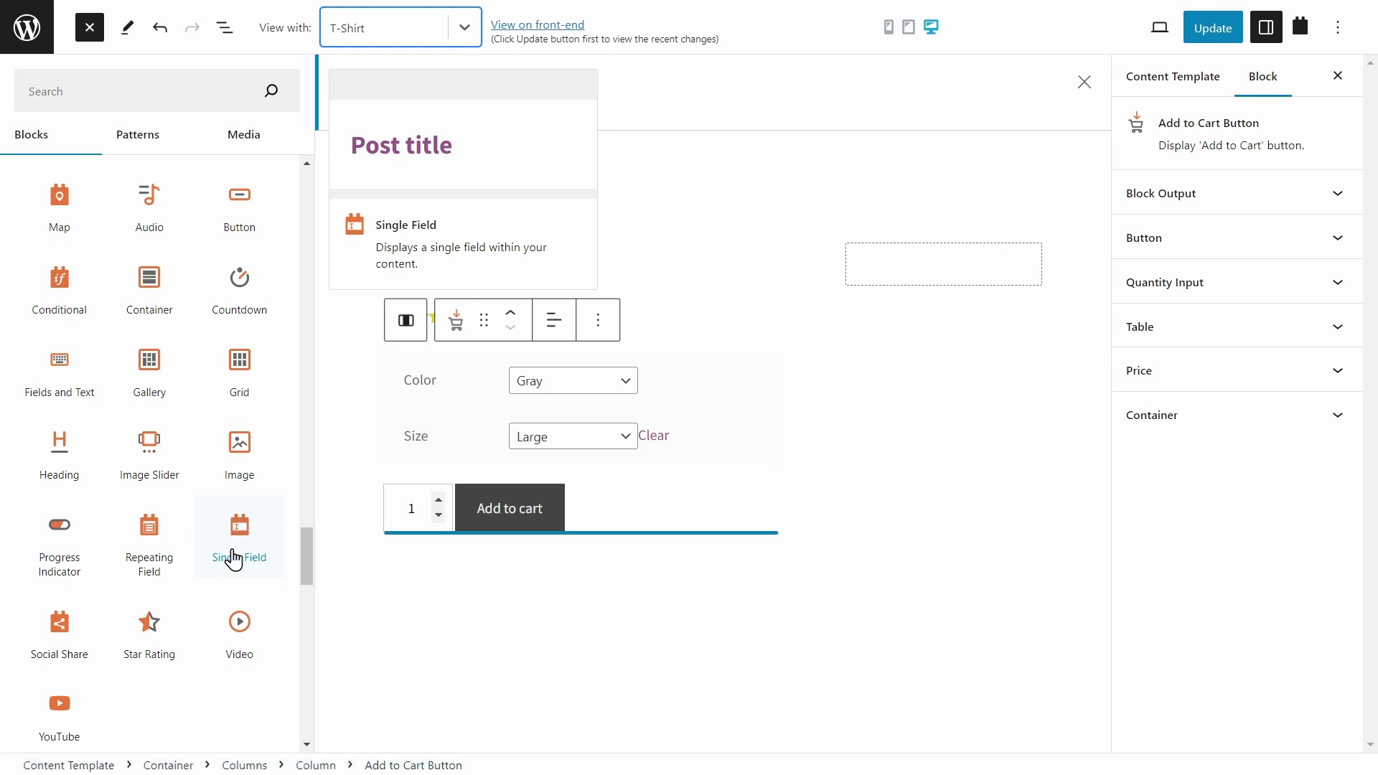
{"action": "left_click_drag", "start_coordinate": [240, 560], "coordinate": [549, 366]}
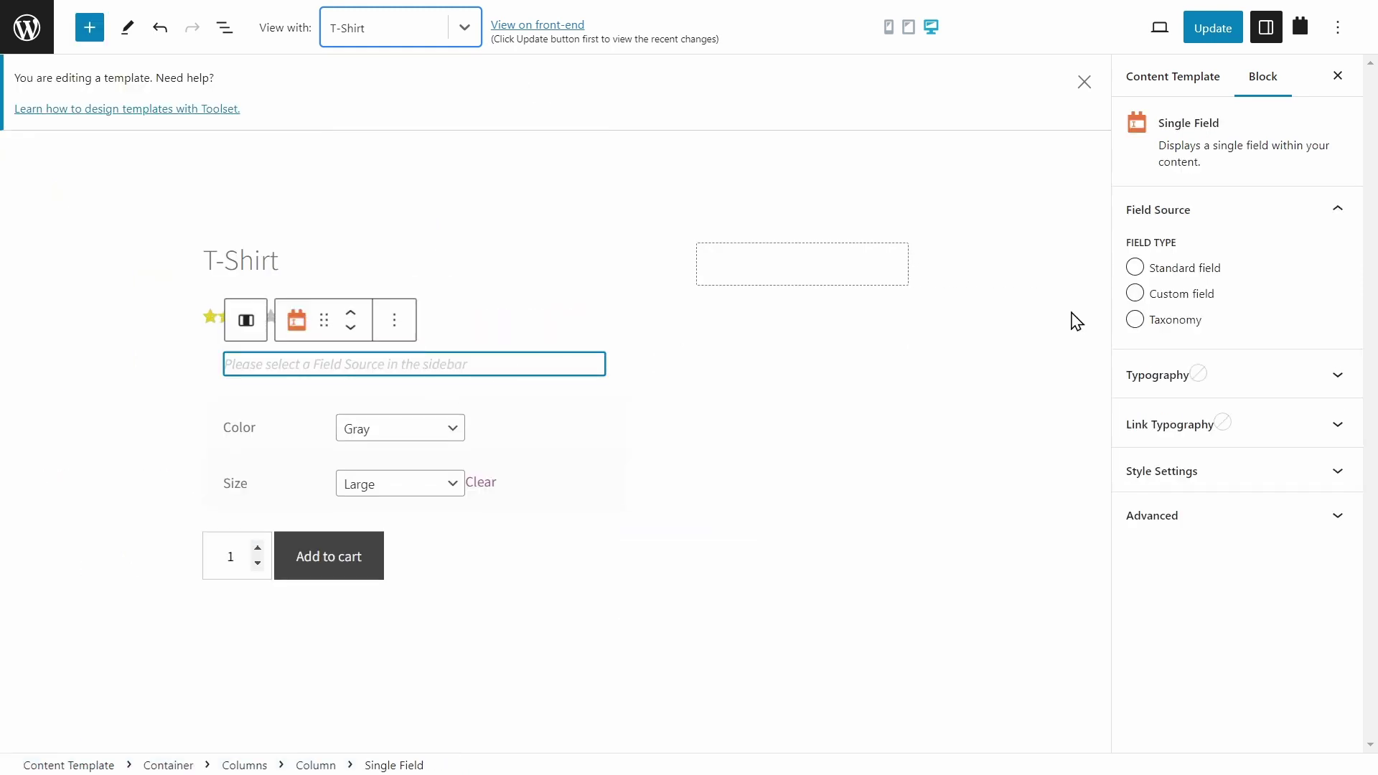
{"action": "left_click", "coordinate": [1139, 270]}
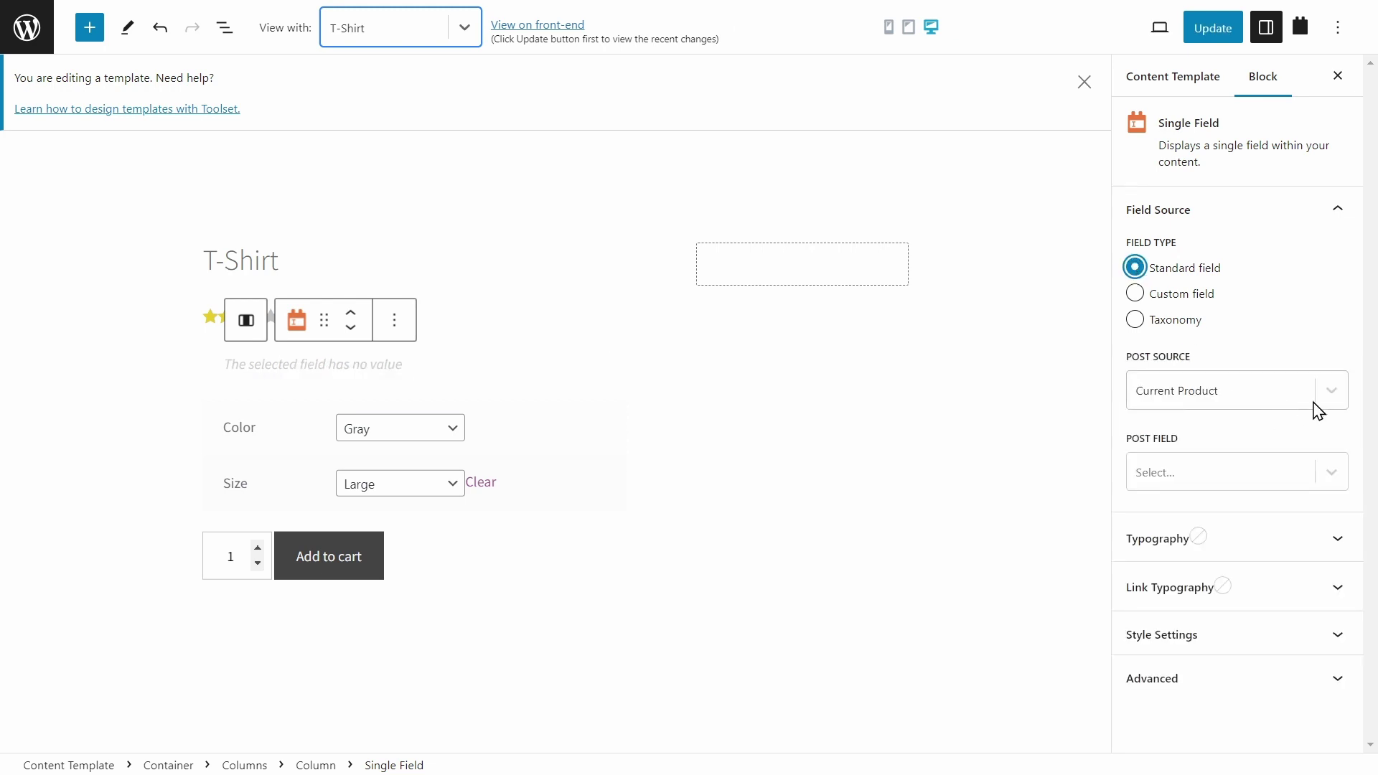
{"action": "left_click", "coordinate": [1260, 484]}
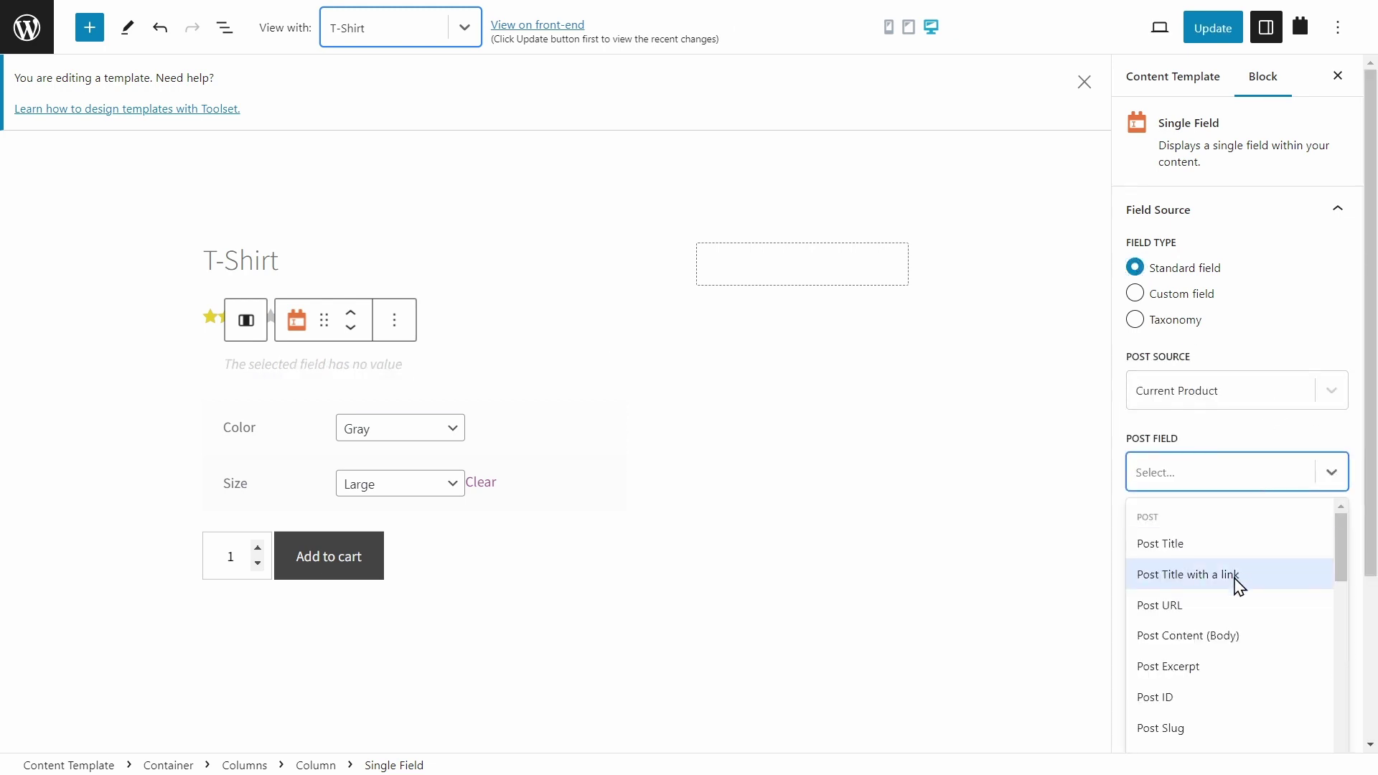
{"action": "left_click", "coordinate": [1206, 670]}
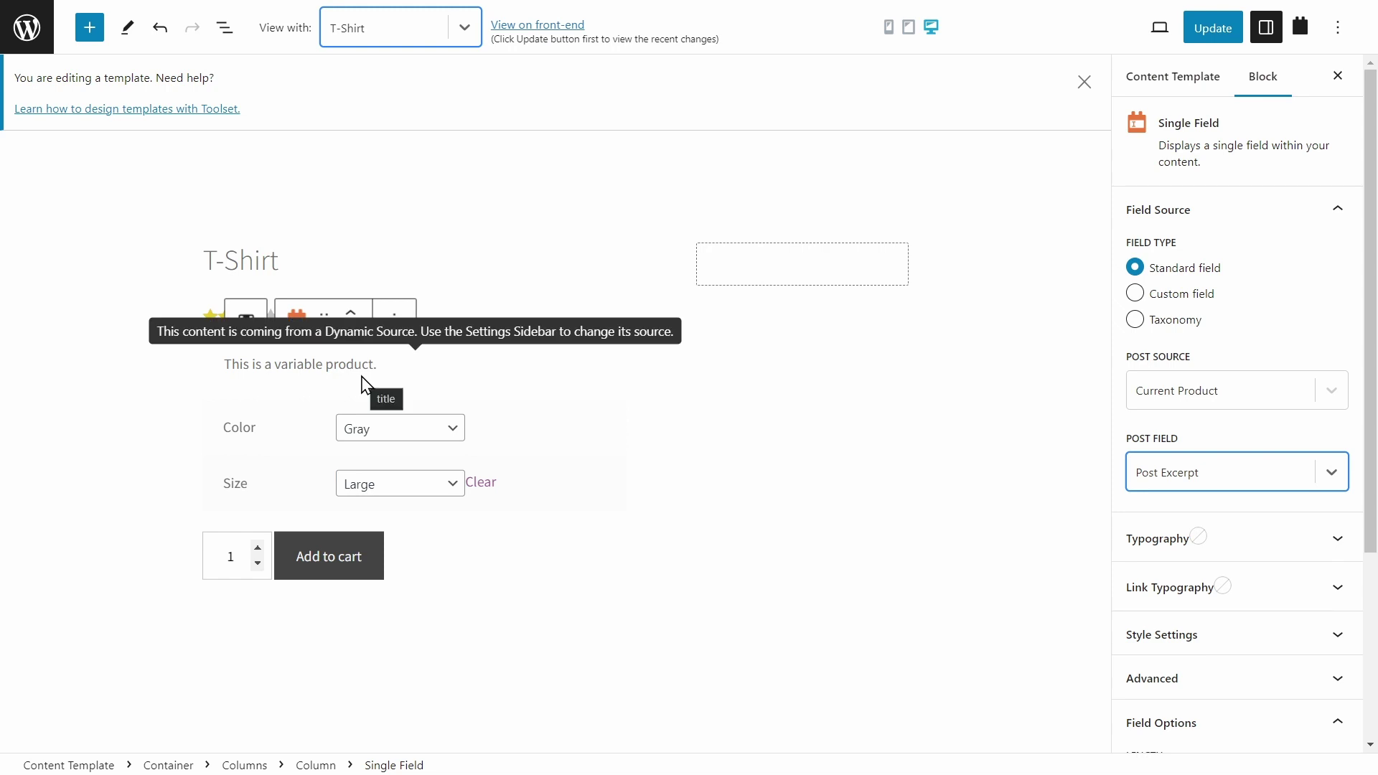
{"action": "mouse_move", "coordinate": [414, 389]}
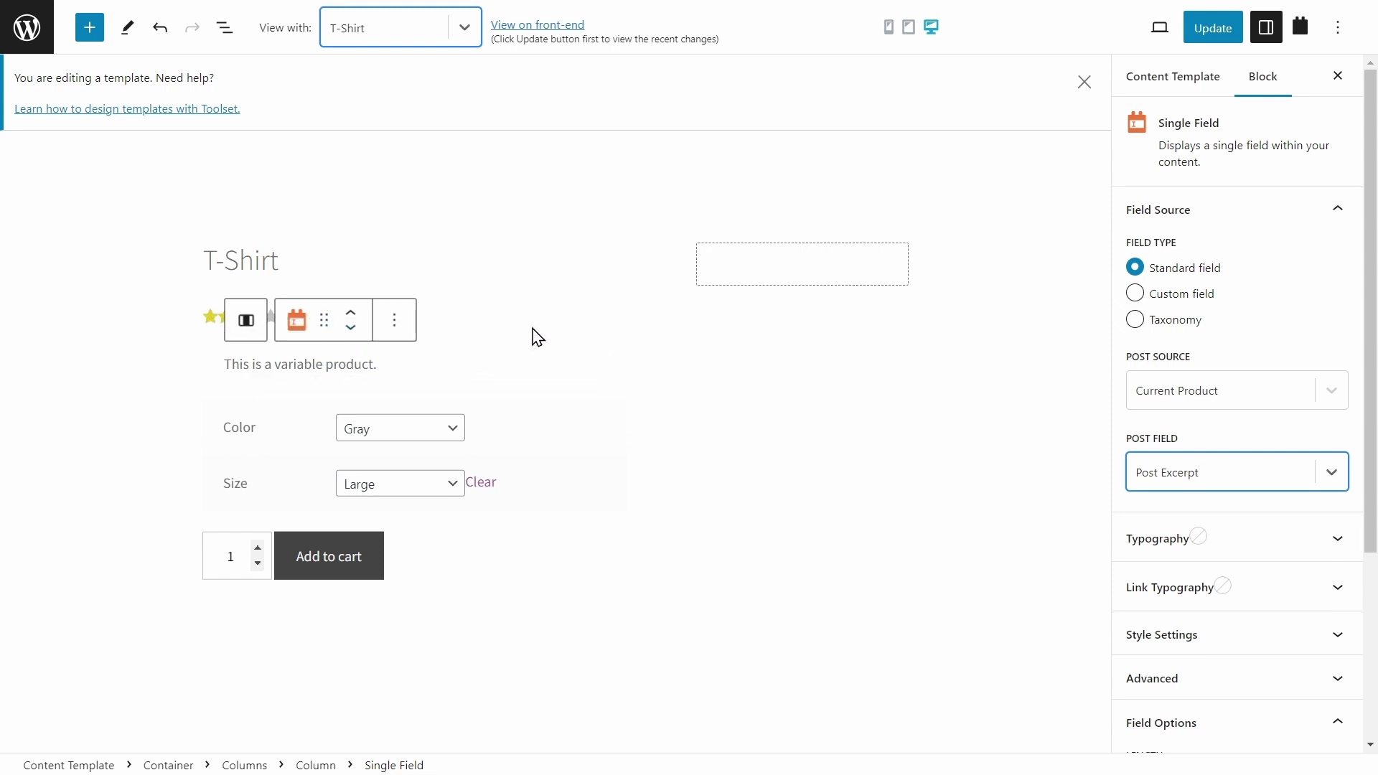
Step: Insert a Toolset Image block in the empty column, dynamically sourced from the Featured Image URL
{"action": "left_click", "coordinate": [805, 272]}
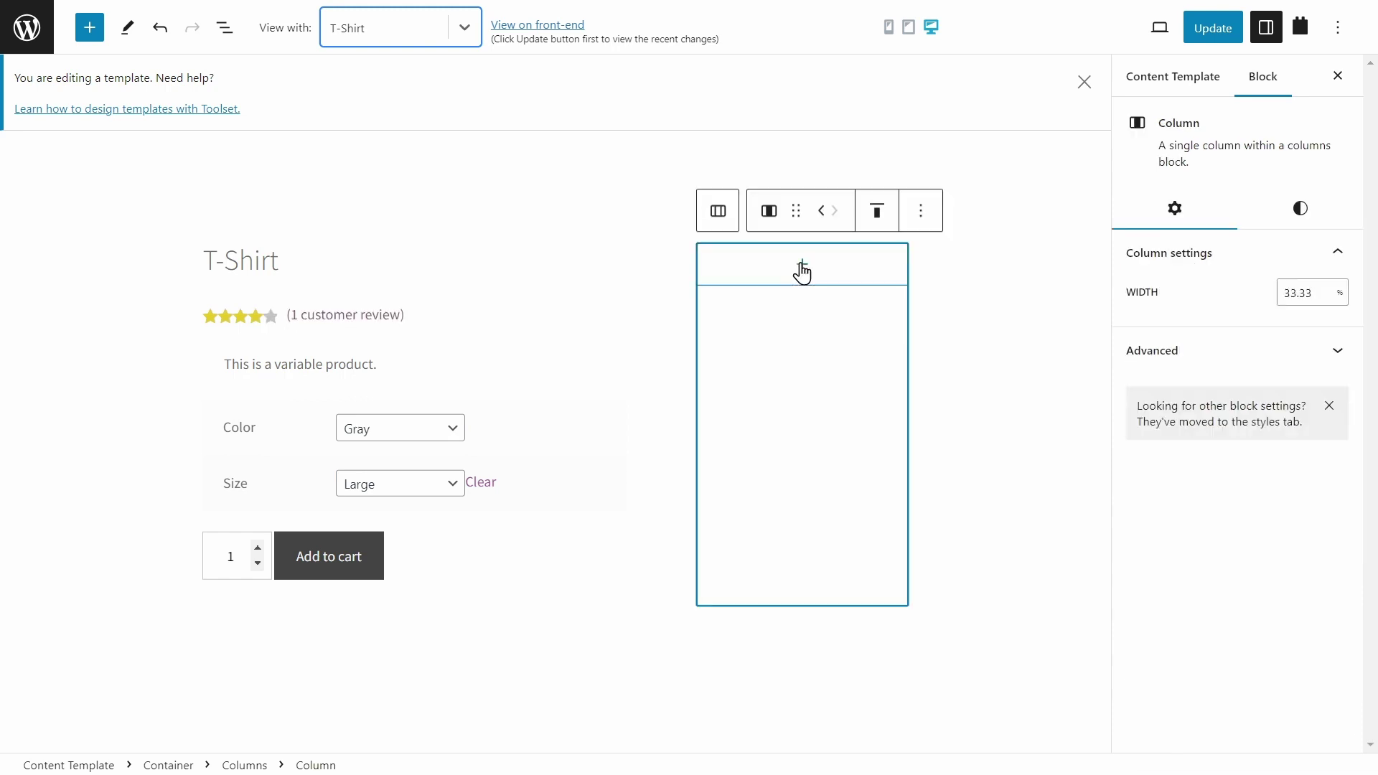
{"action": "left_click", "coordinate": [804, 265]}
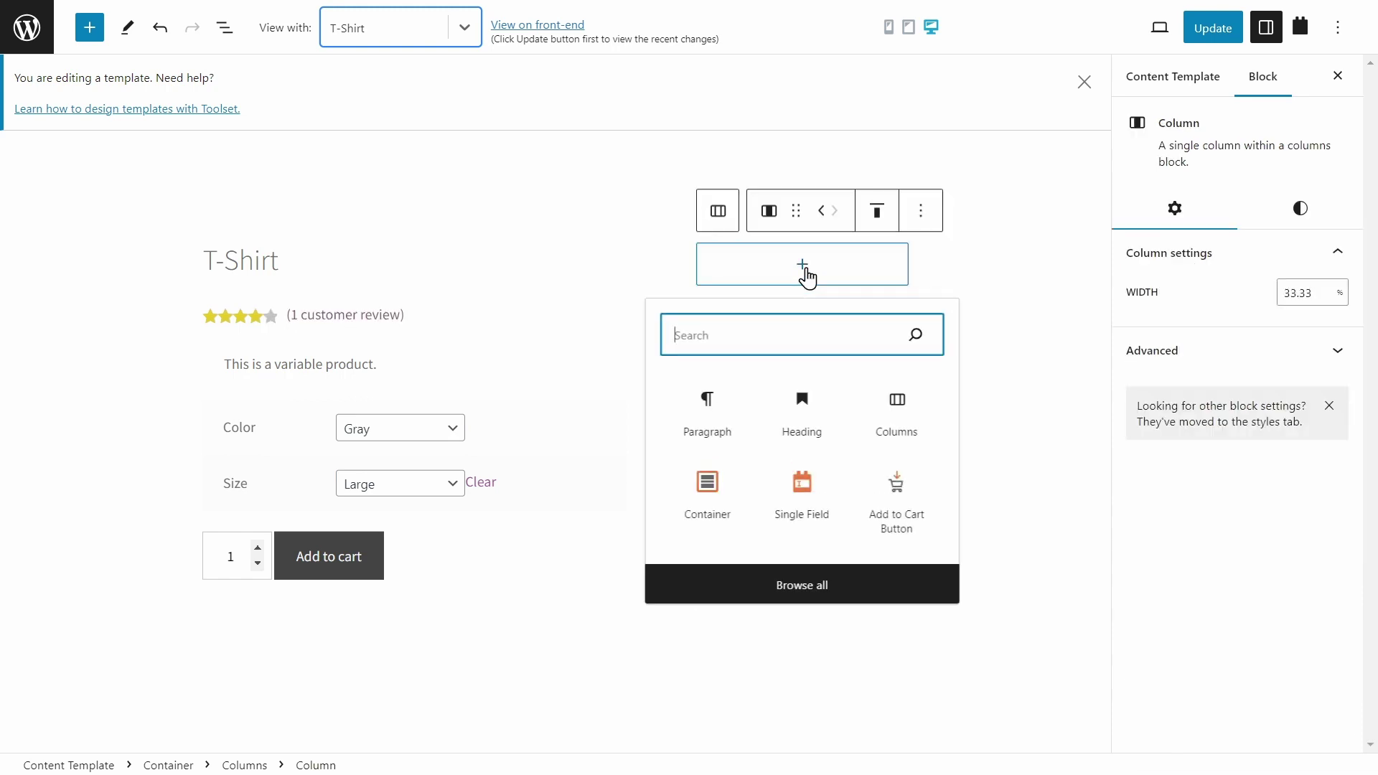
{"action": "type", "text": "image"}
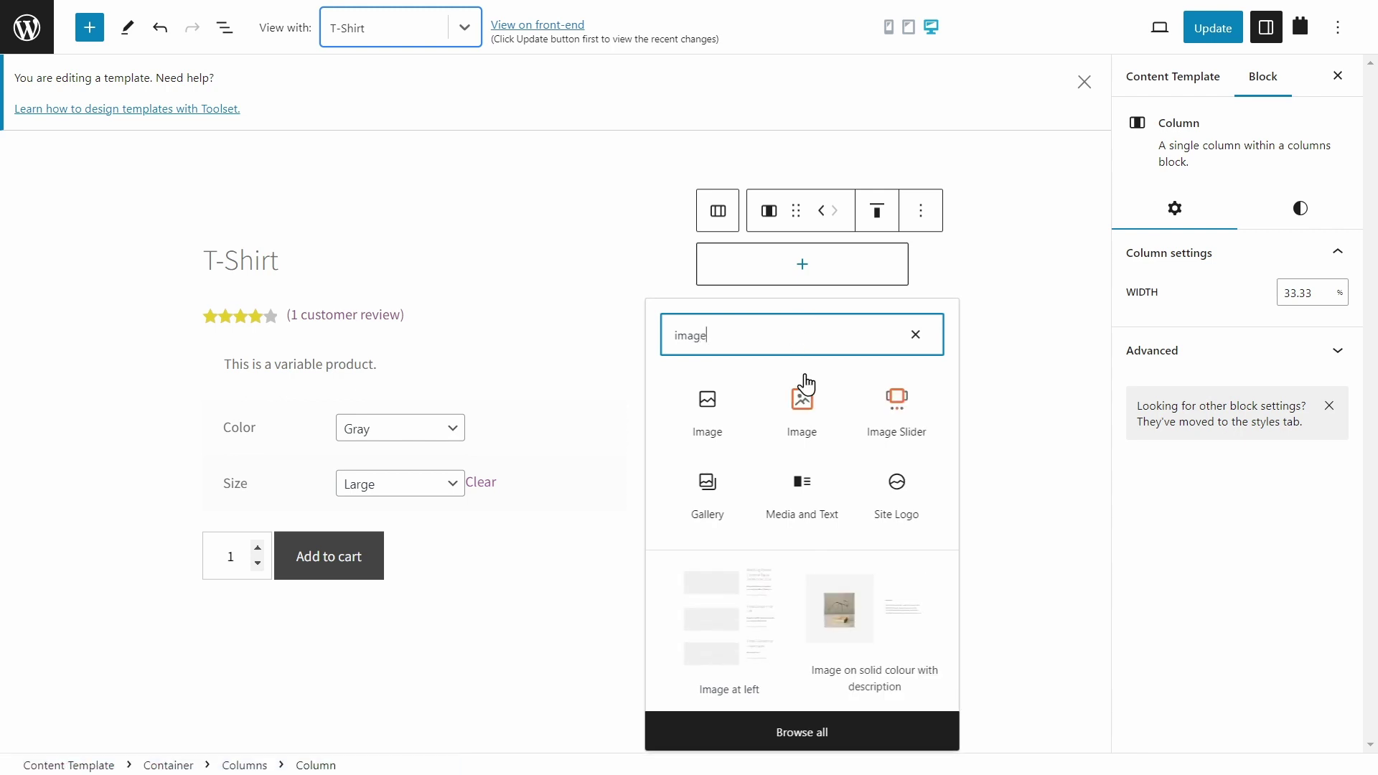
{"action": "left_click", "coordinate": [813, 411]}
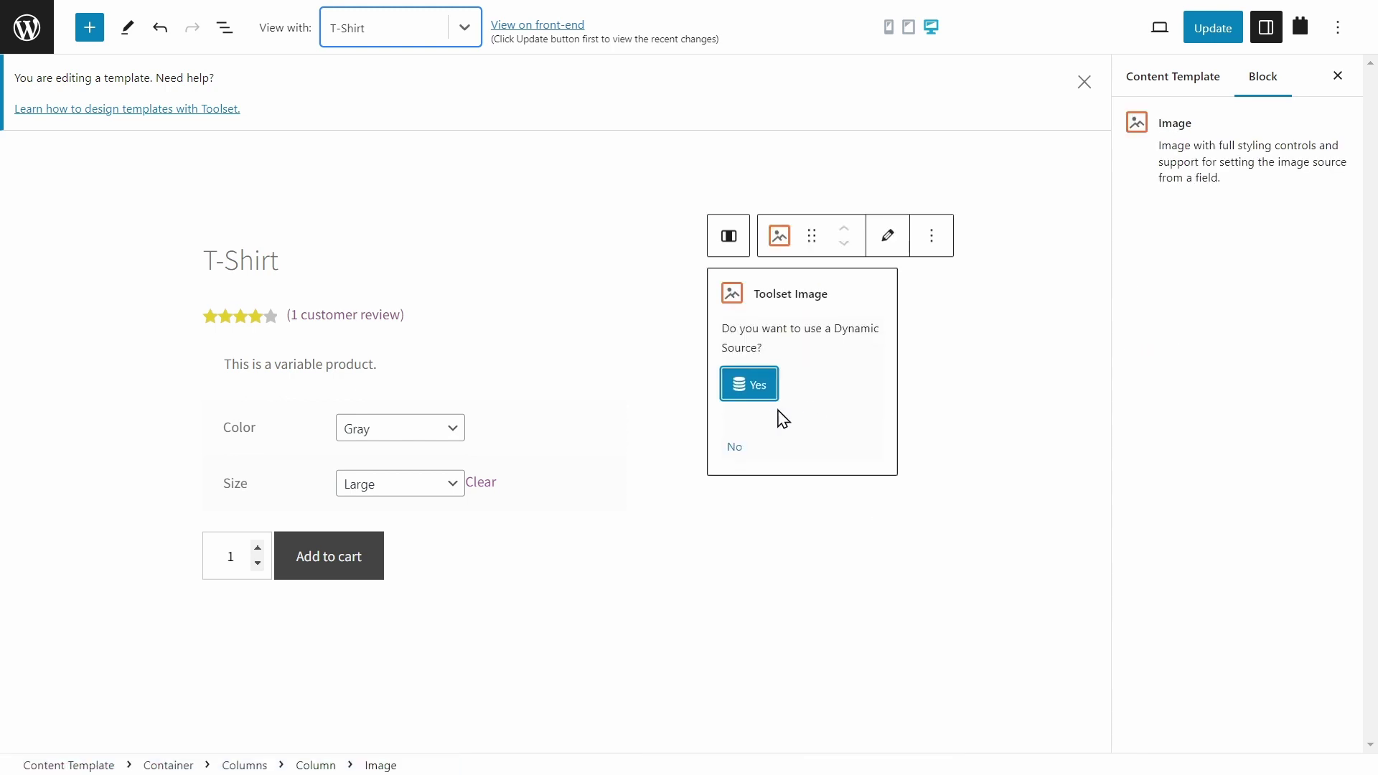
{"action": "left_click", "coordinate": [749, 393]}
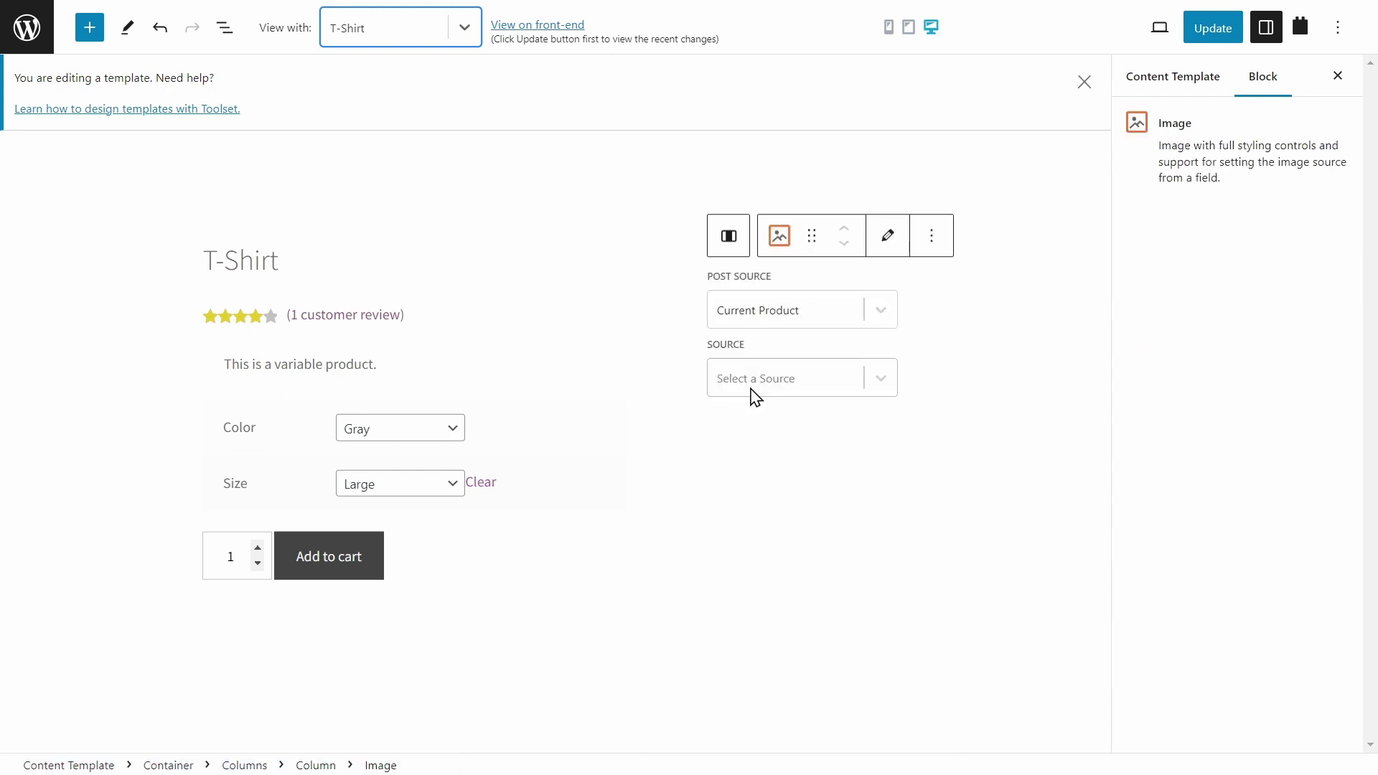
{"action": "left_click", "coordinate": [890, 390]}
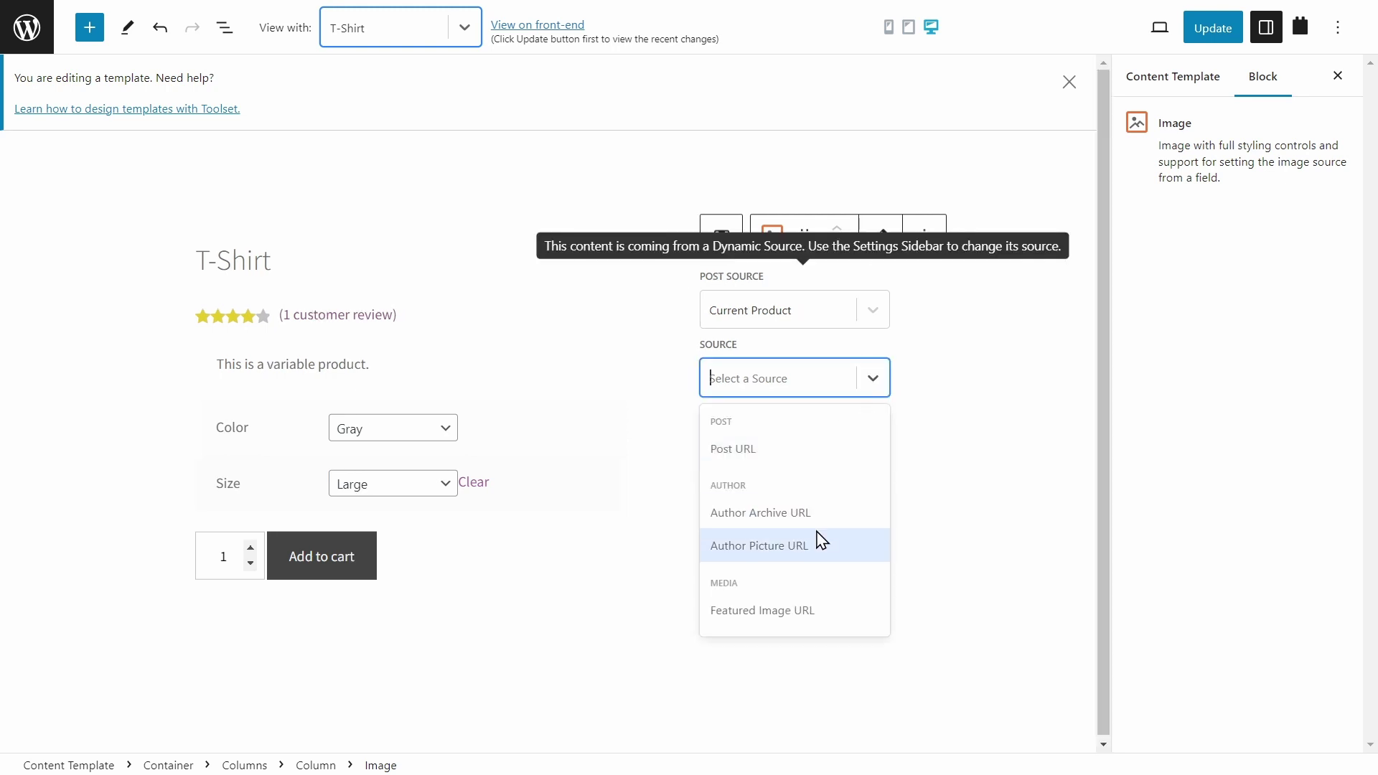
{"action": "left_click", "coordinate": [800, 624]}
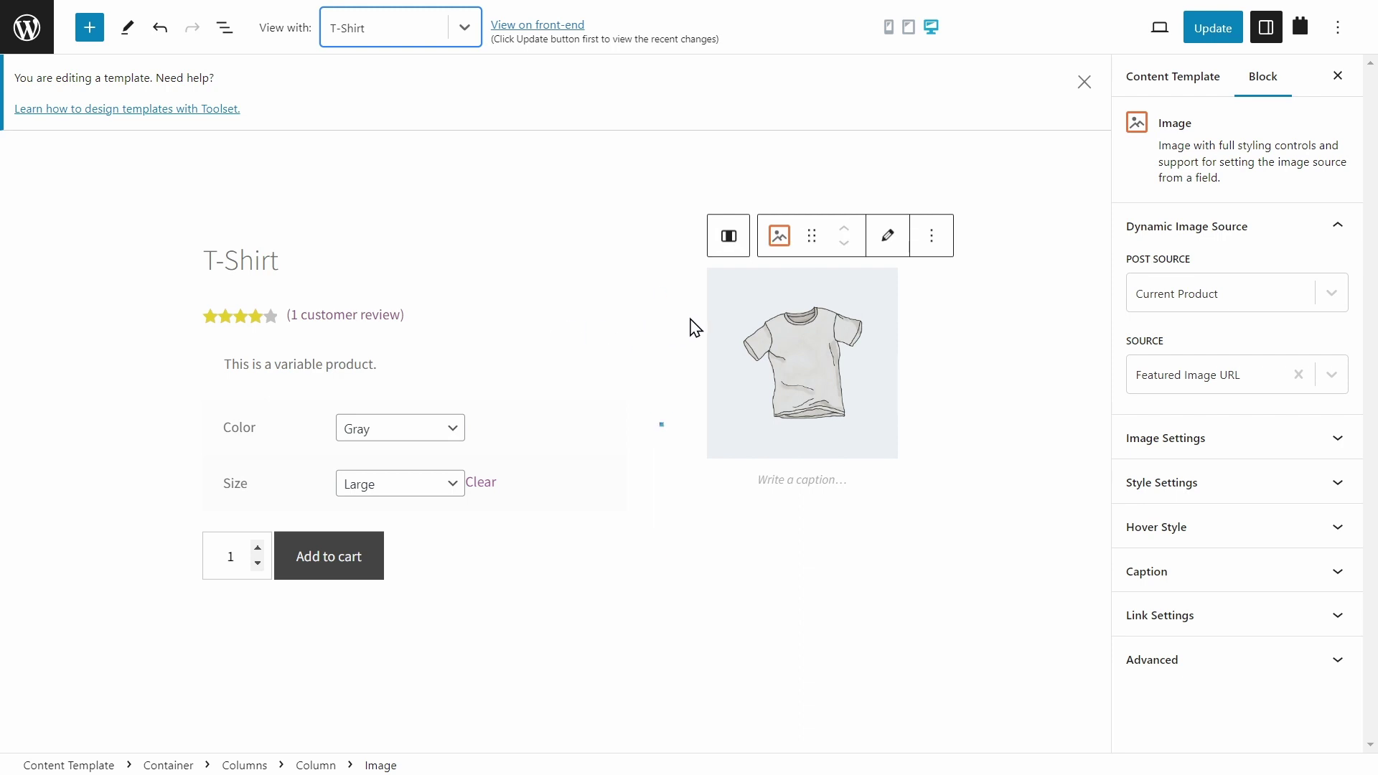
Step: Change the image column's width from 33.33 to 40
{"action": "left_click", "coordinate": [877, 303]}
{"action": "left_click", "coordinate": [962, 273]}
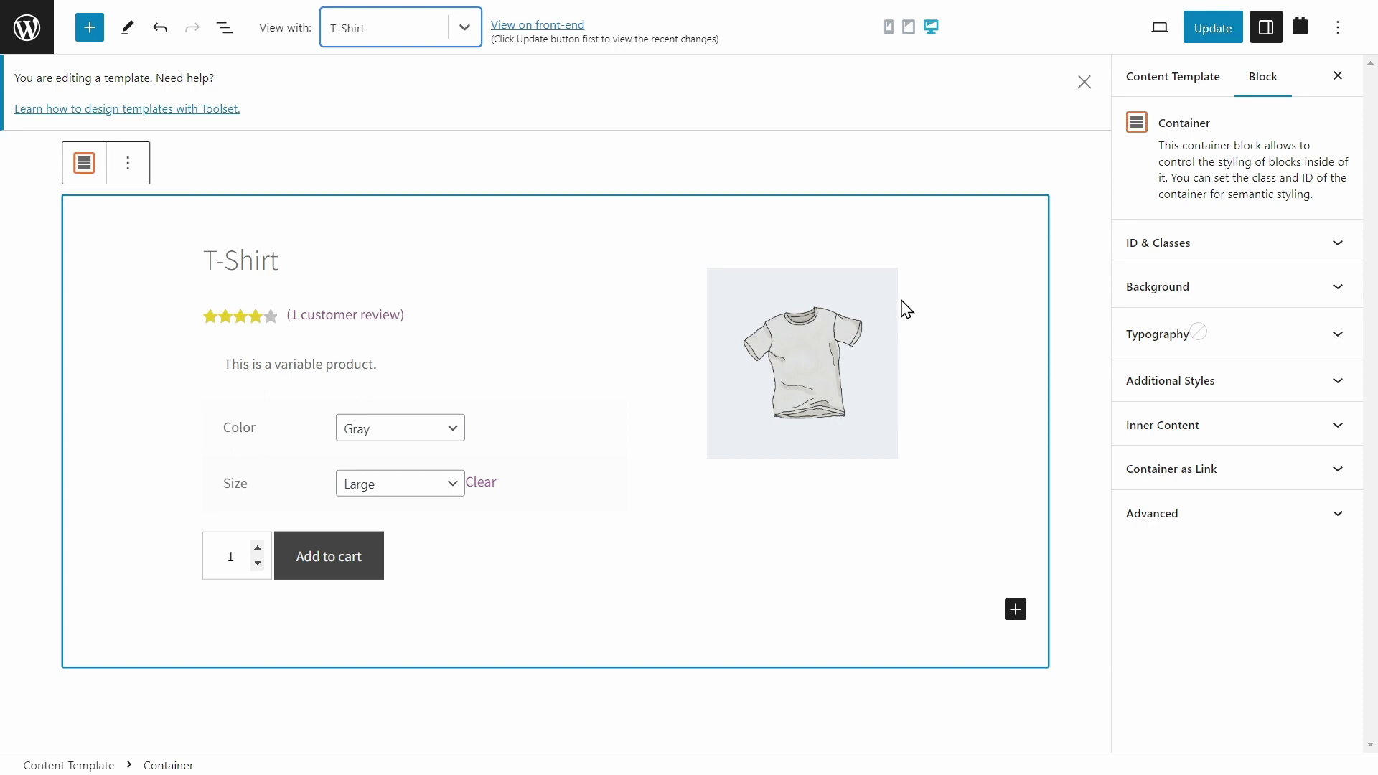
{"action": "left_click", "coordinate": [911, 272]}
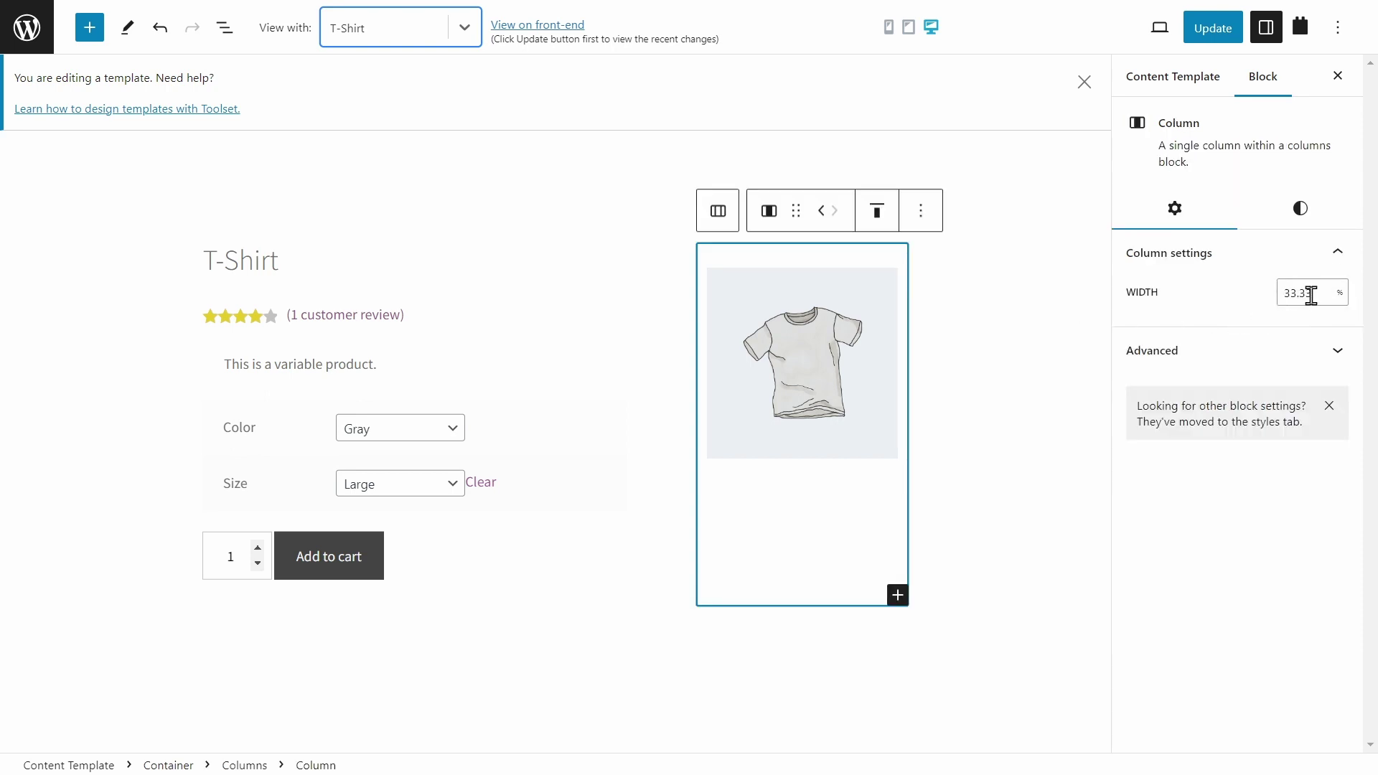
{"action": "left_click_drag", "start_coordinate": [1319, 294], "coordinate": [1264, 307]}
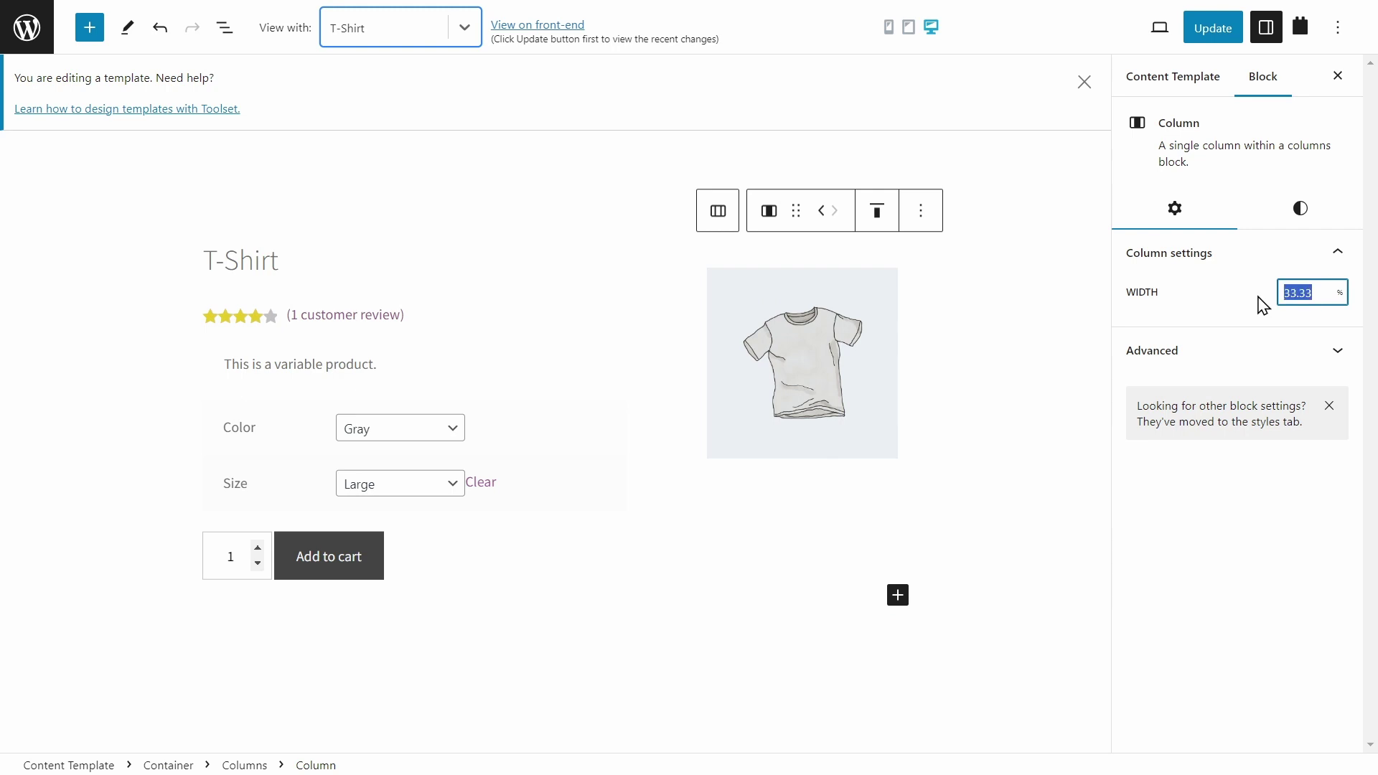
{"action": "type", "text": "40"}
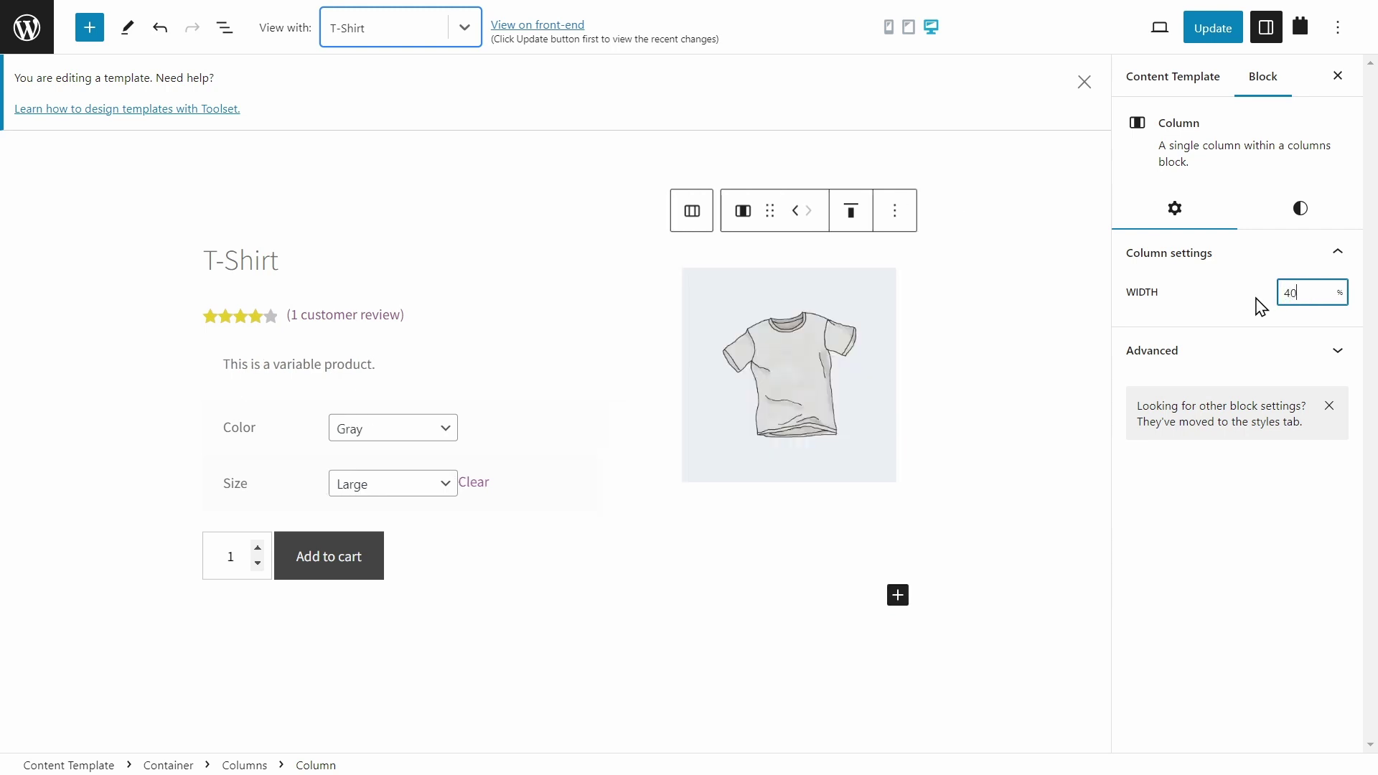
{"action": "left_click", "coordinate": [1024, 262]}
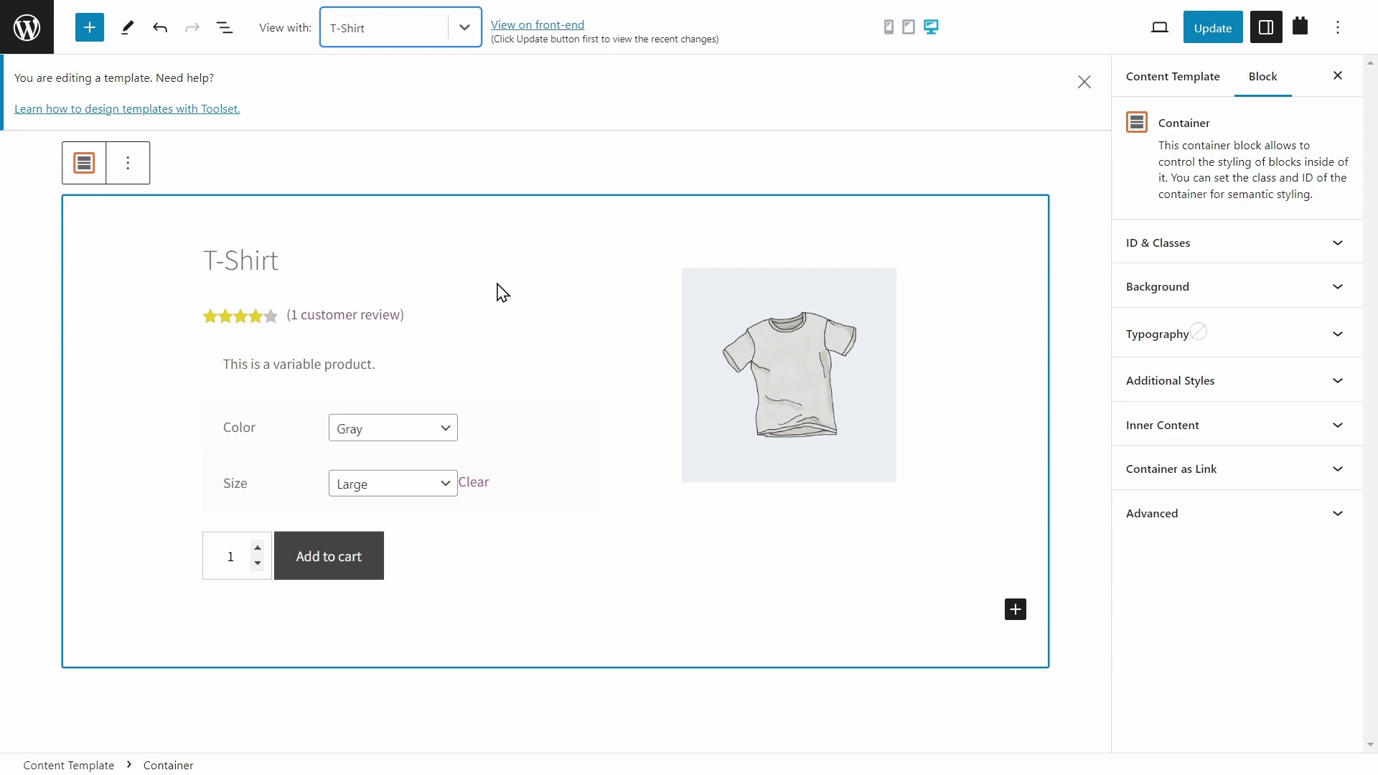
Step: Drag a Toolset WooCommerce Product Tabs block below the Add to cart block, showing Description, Additional information and Reviews tabs
{"action": "left_click", "coordinate": [89, 30]}
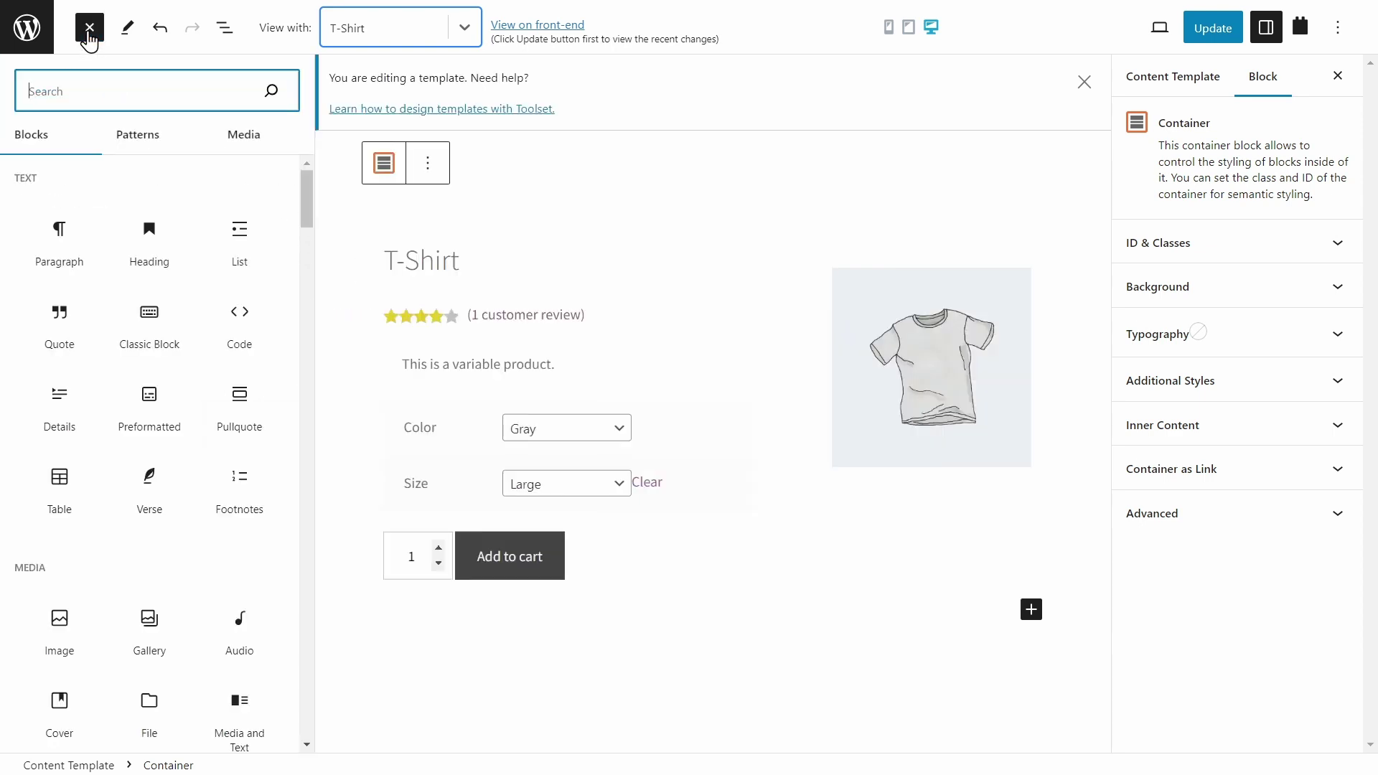
{"action": "left_click_drag", "start_coordinate": [303, 196], "coordinate": [295, 622]}
{"action": "mouse_move", "coordinate": [154, 436]}
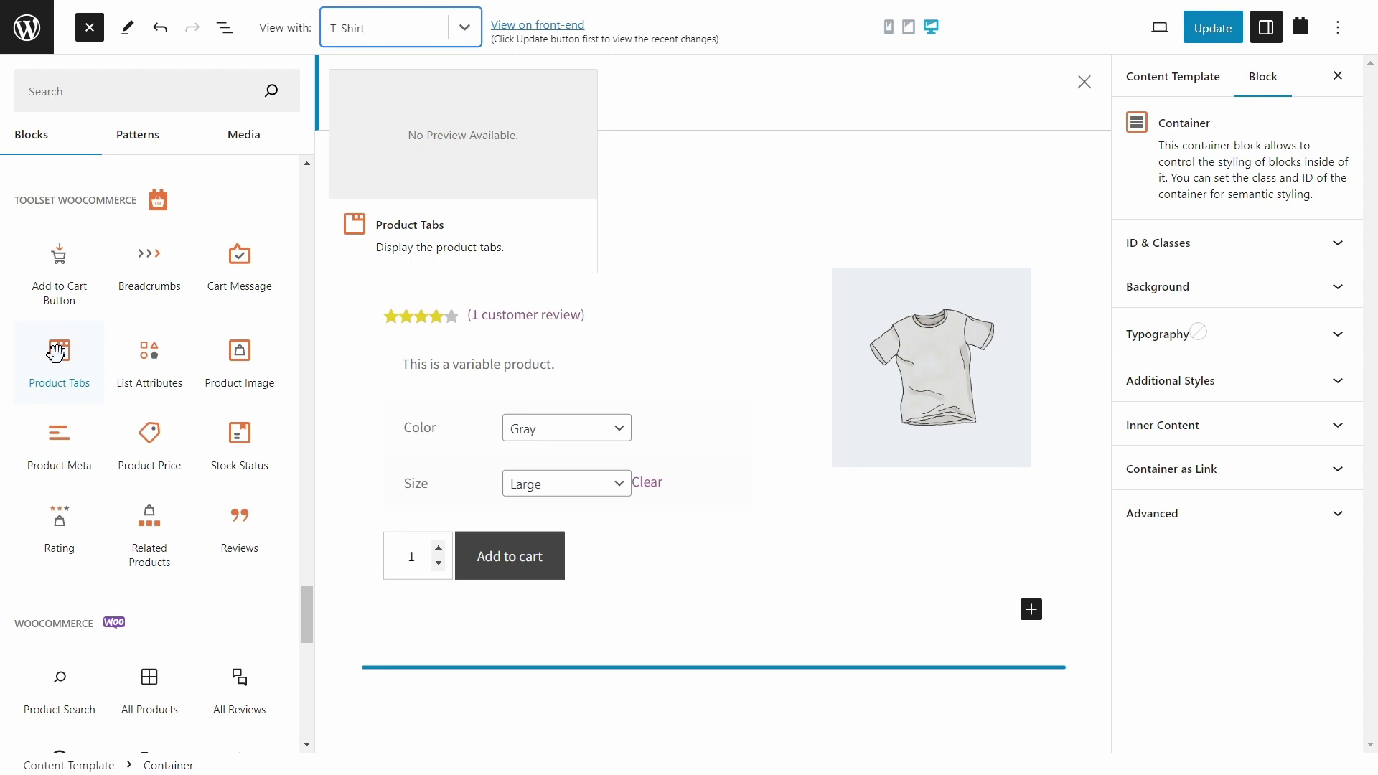
{"action": "left_click_drag", "start_coordinate": [57, 354], "coordinate": [518, 665]}
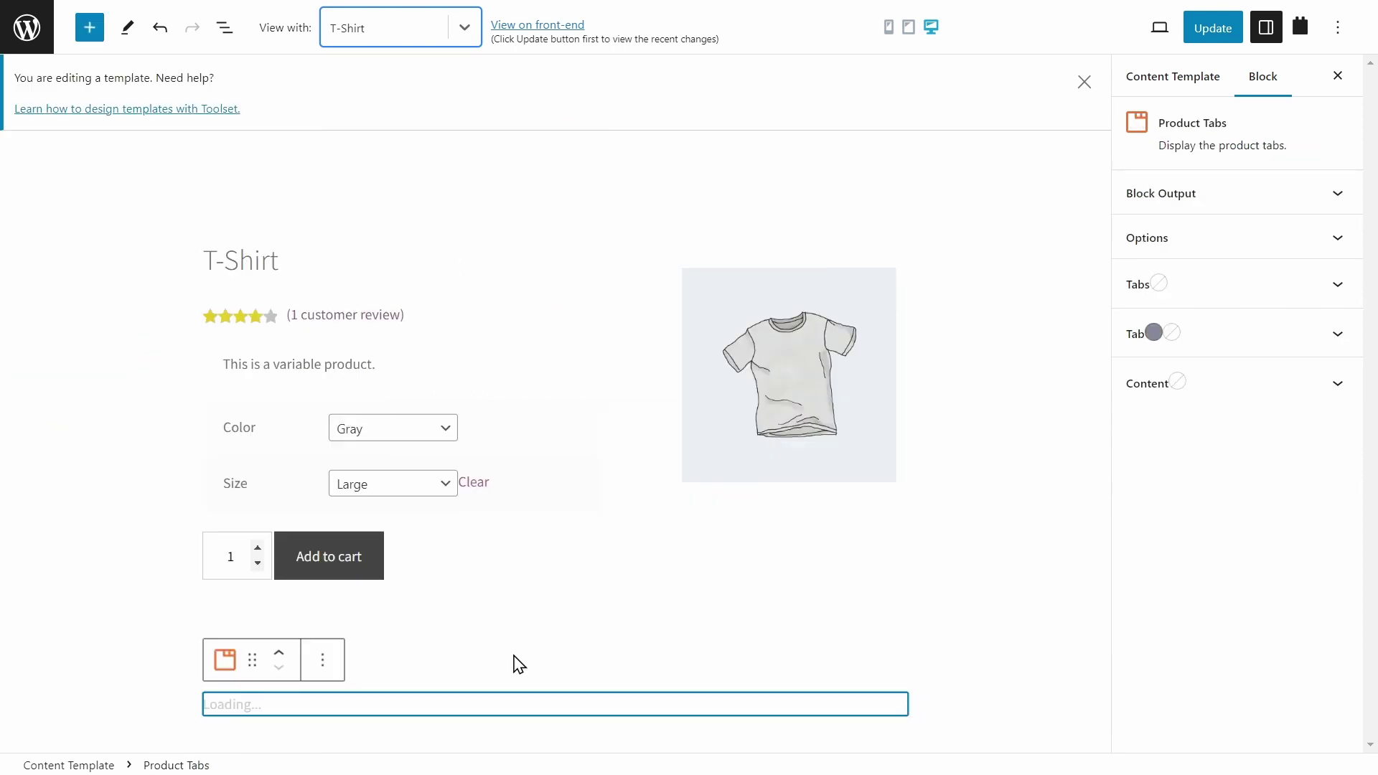
{"action": "scroll", "coordinate": [535, 556], "scroll_direction": "down", "scroll_amount": 2}
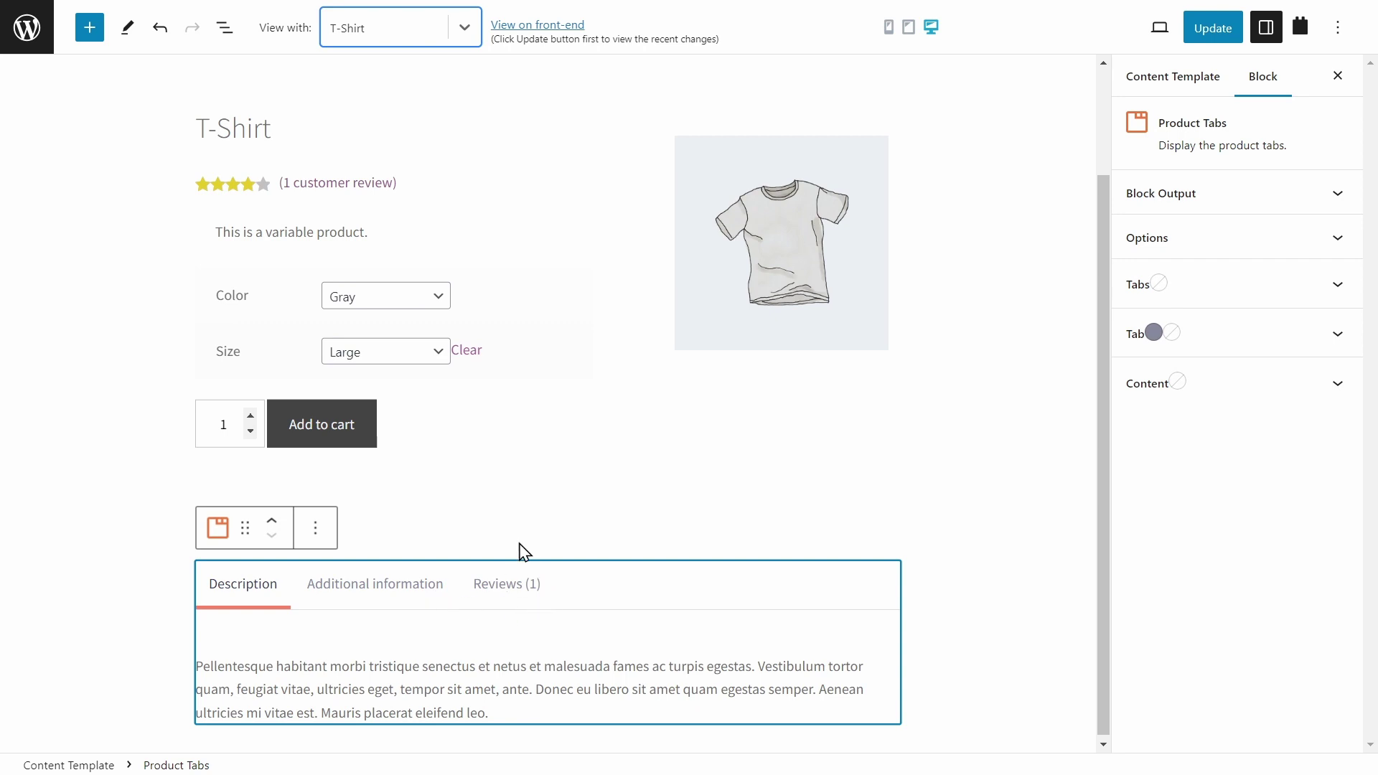
{"action": "scroll", "coordinate": [514, 542], "scroll_direction": "down", "scroll_amount": 1}
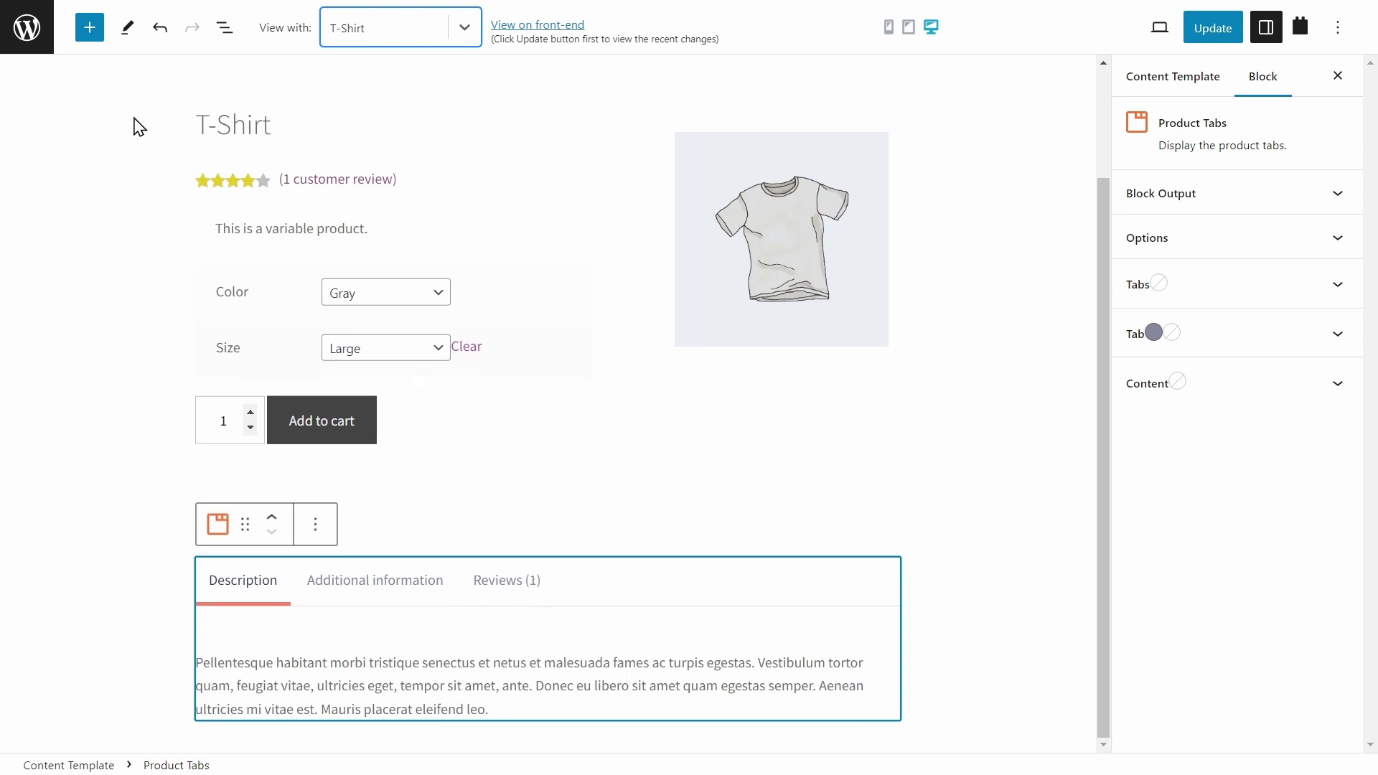
Step: Drag a Related Products block from Toolset WooCommerce below the Product Tabs block
{"action": "left_click", "coordinate": [99, 34]}
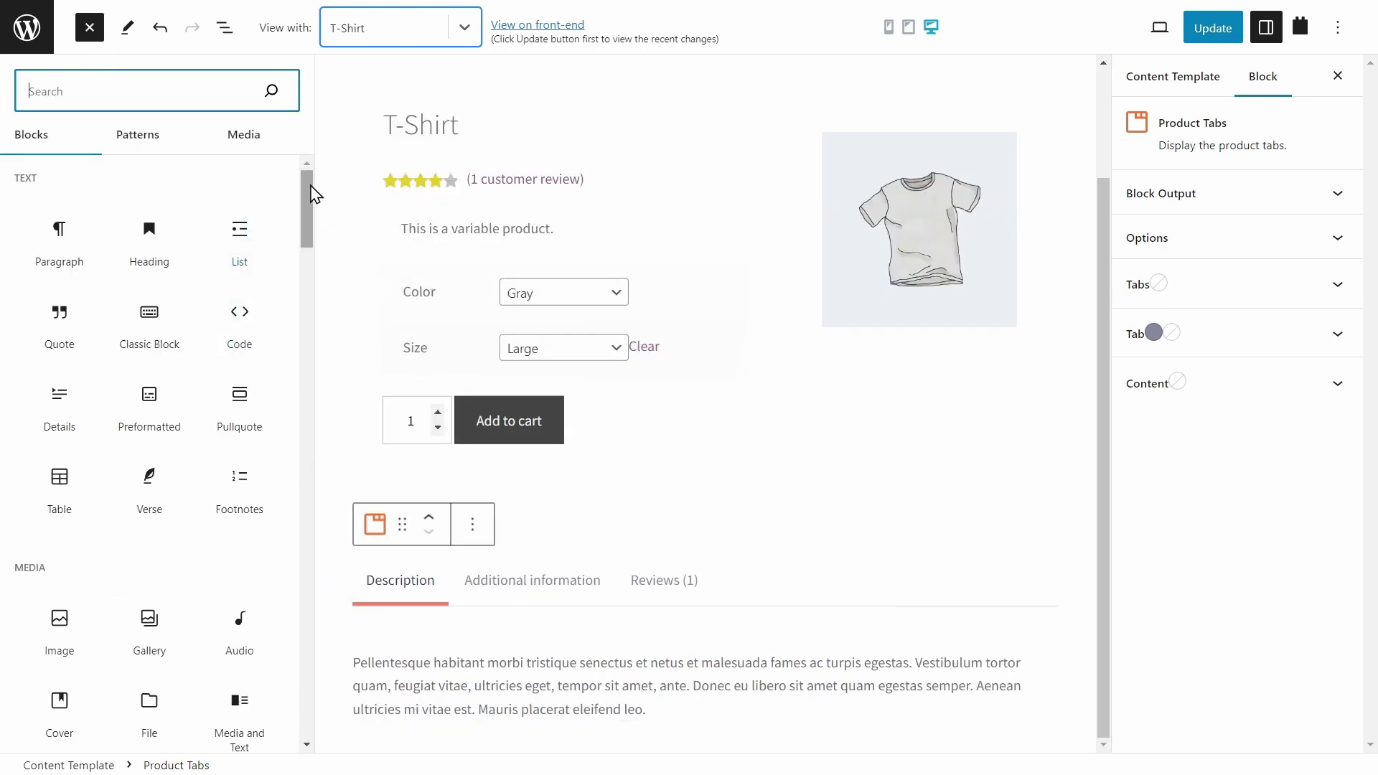
{"action": "left_click_drag", "start_coordinate": [311, 193], "coordinate": [310, 603]}
{"action": "left_click_drag", "start_coordinate": [149, 567], "coordinate": [502, 725]}
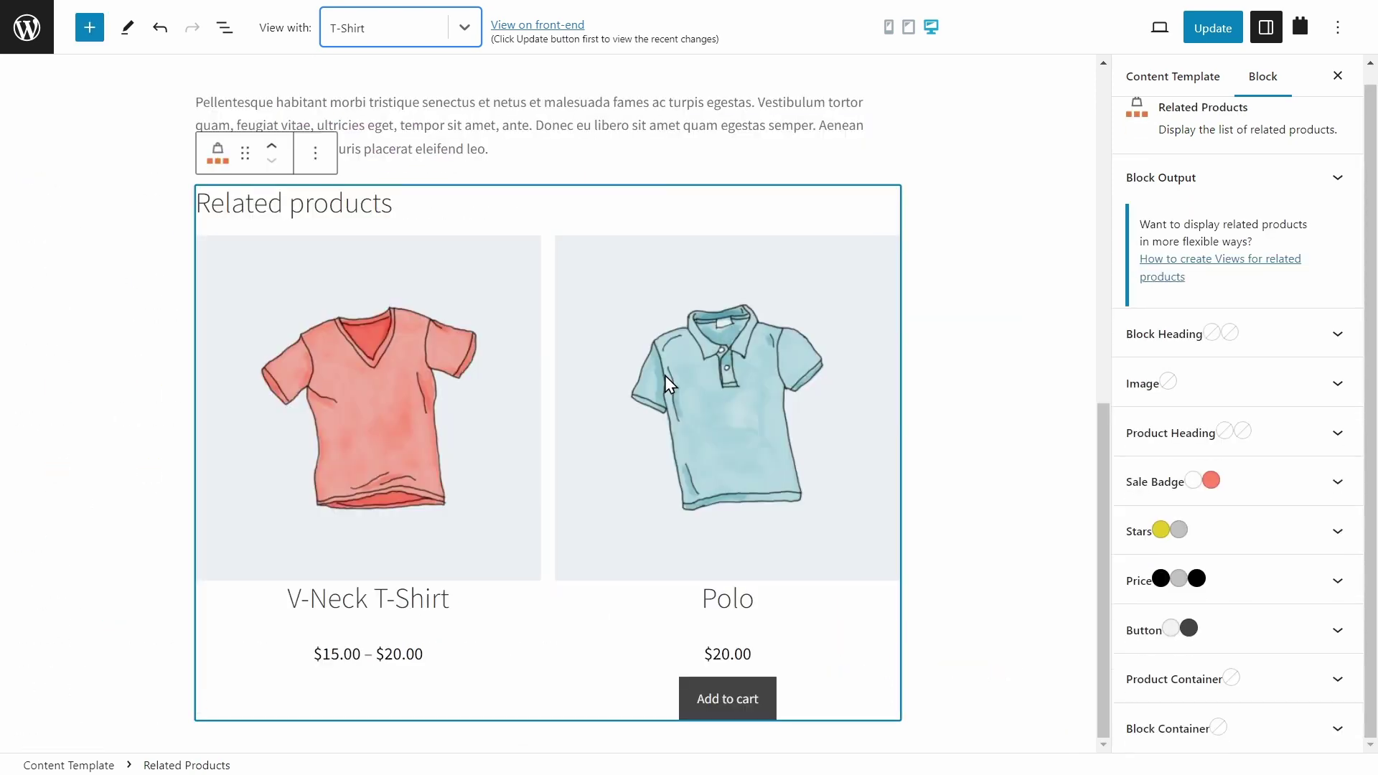
{"action": "scroll", "coordinate": [718, 347], "scroll_direction": "up", "scroll_amount": 3}
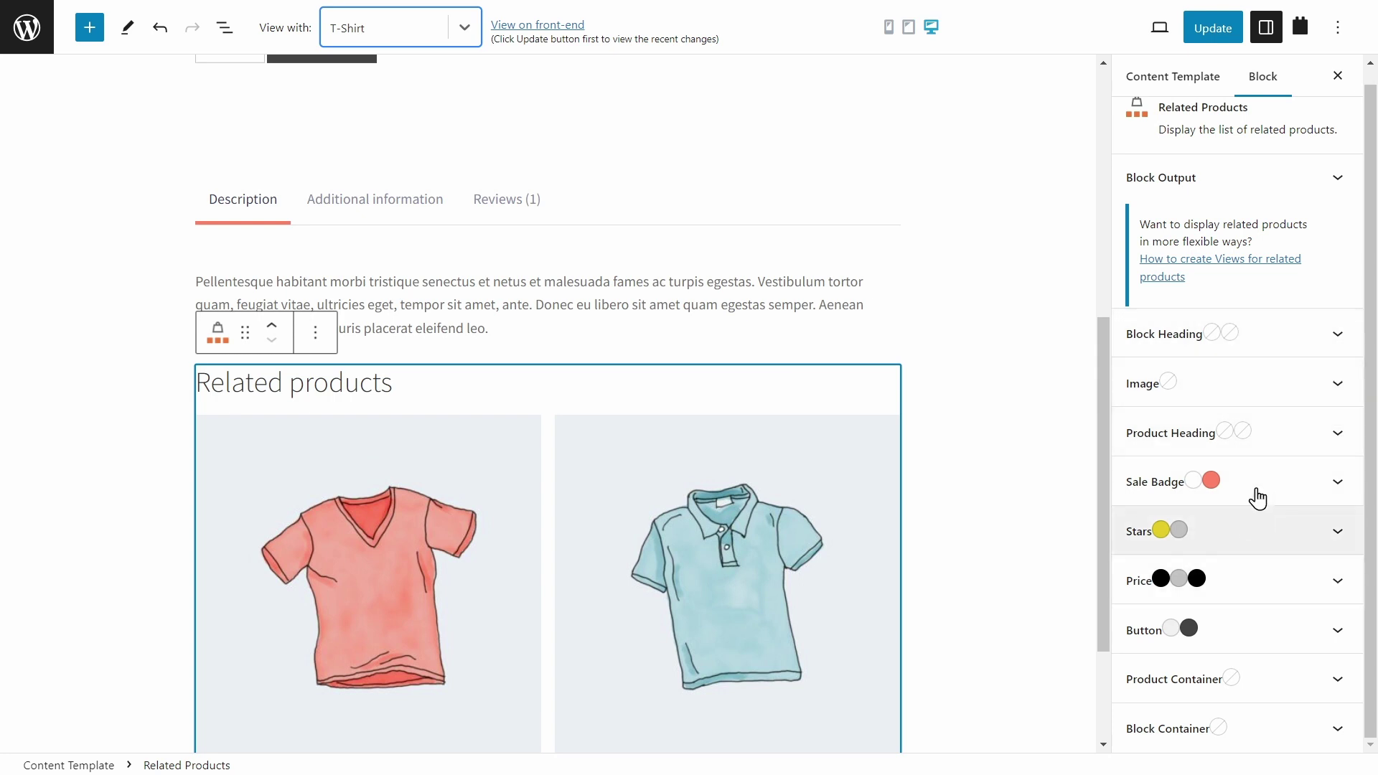
Step: Expand the Related Products block's Sale Badge styling options, review them, and collapse them again
{"action": "left_click", "coordinate": [1332, 493]}
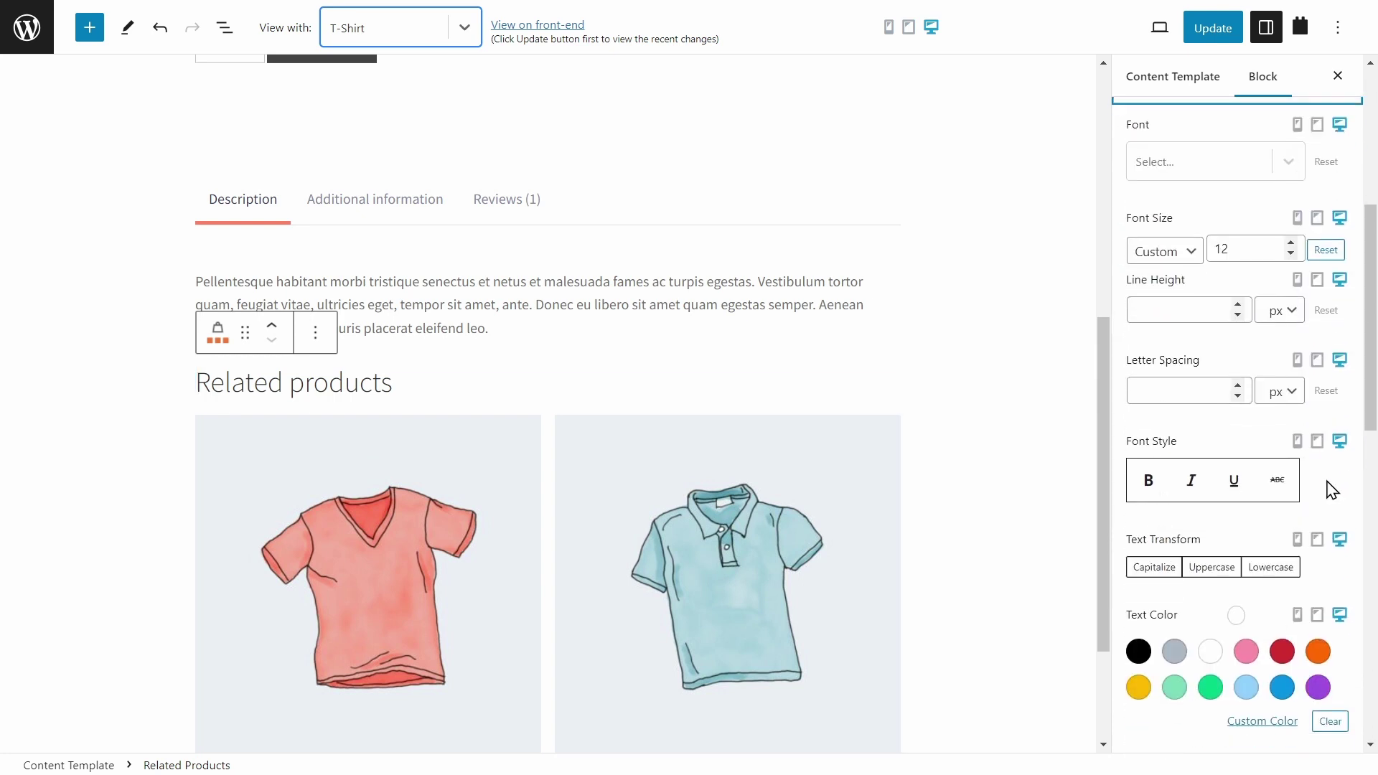
{"action": "scroll", "coordinate": [1250, 402], "scroll_direction": "down", "scroll_amount": 7}
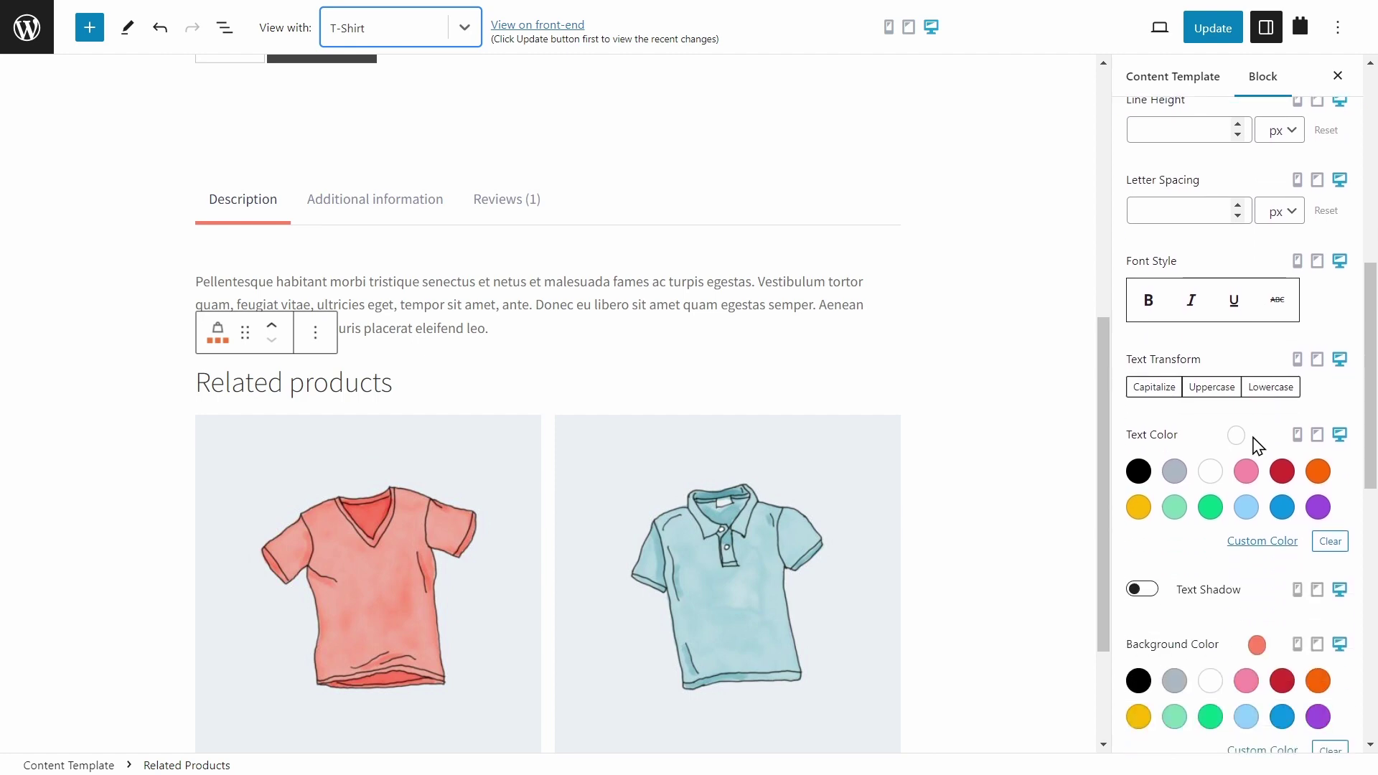
{"action": "scroll", "coordinate": [1252, 452], "scroll_direction": "down", "scroll_amount": 3}
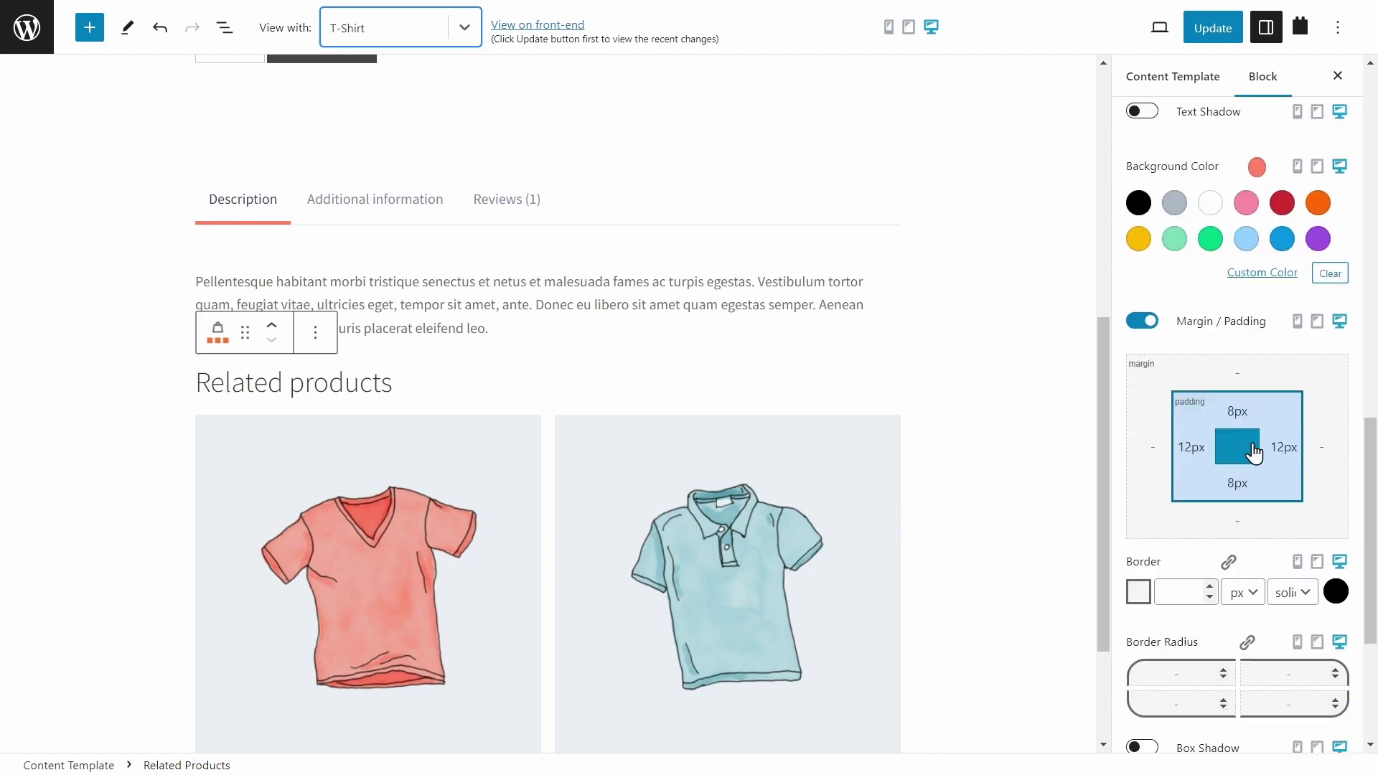
{"action": "scroll", "coordinate": [1257, 451], "scroll_direction": "up", "scroll_amount": 12}
{"action": "scroll", "coordinate": [1256, 451], "scroll_direction": "up", "scroll_amount": 3}
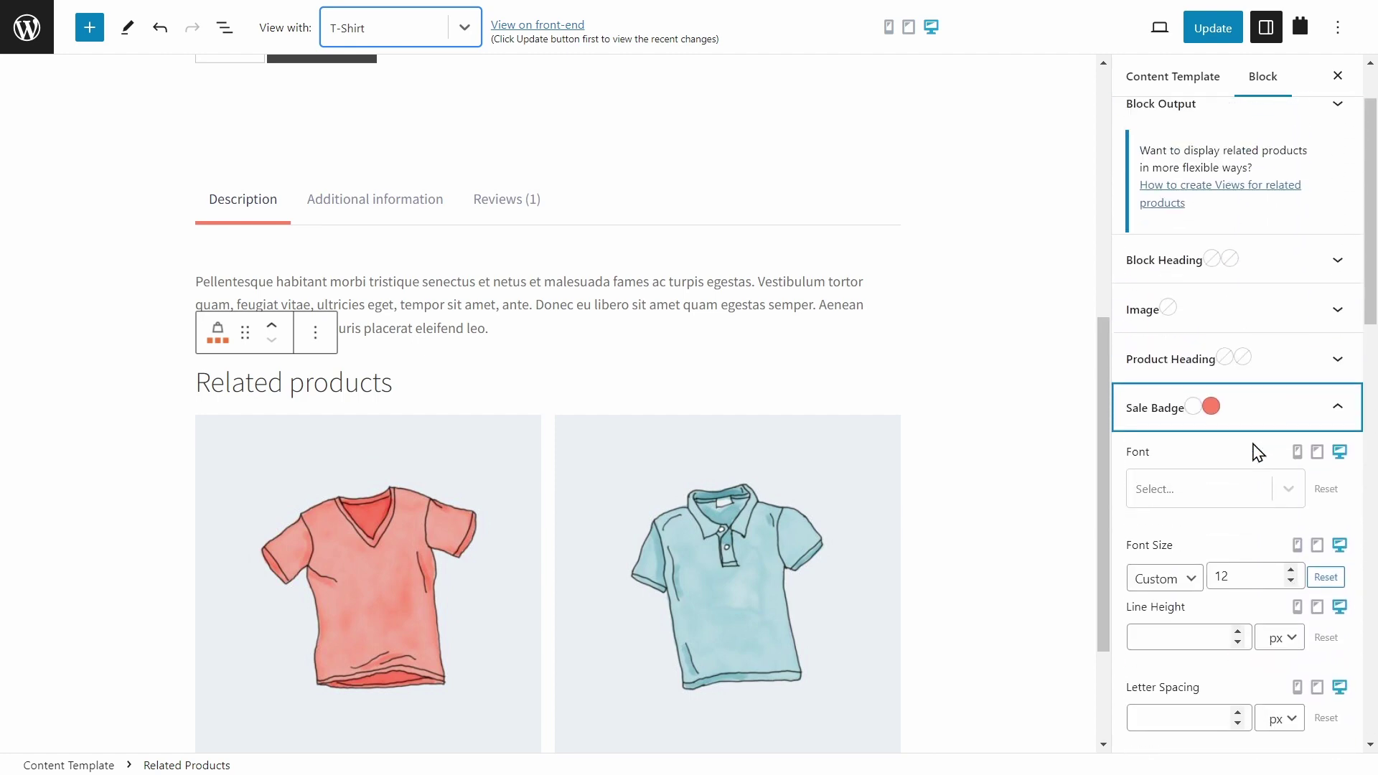
{"action": "left_click", "coordinate": [1328, 460]}
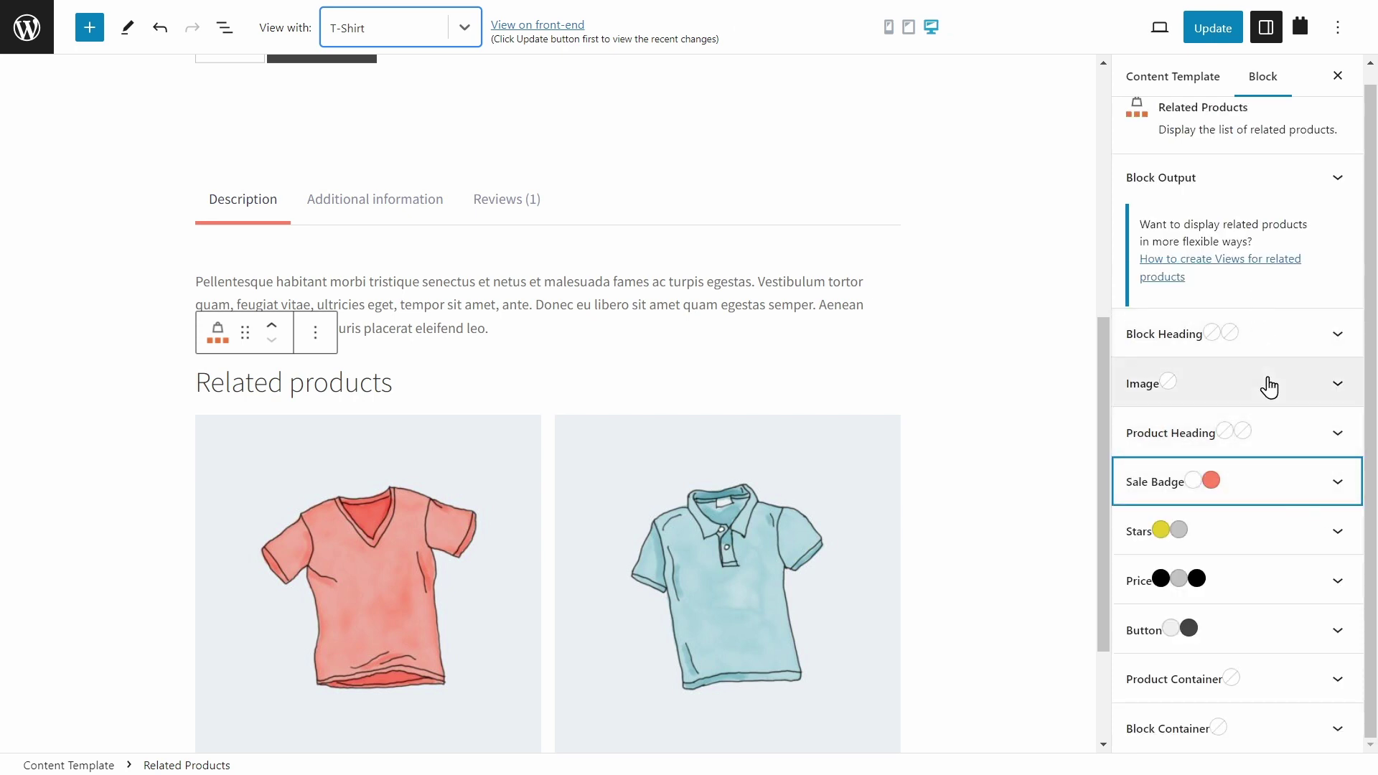
{"action": "scroll", "coordinate": [1262, 503], "scroll_direction": "up", "scroll_amount": 1}
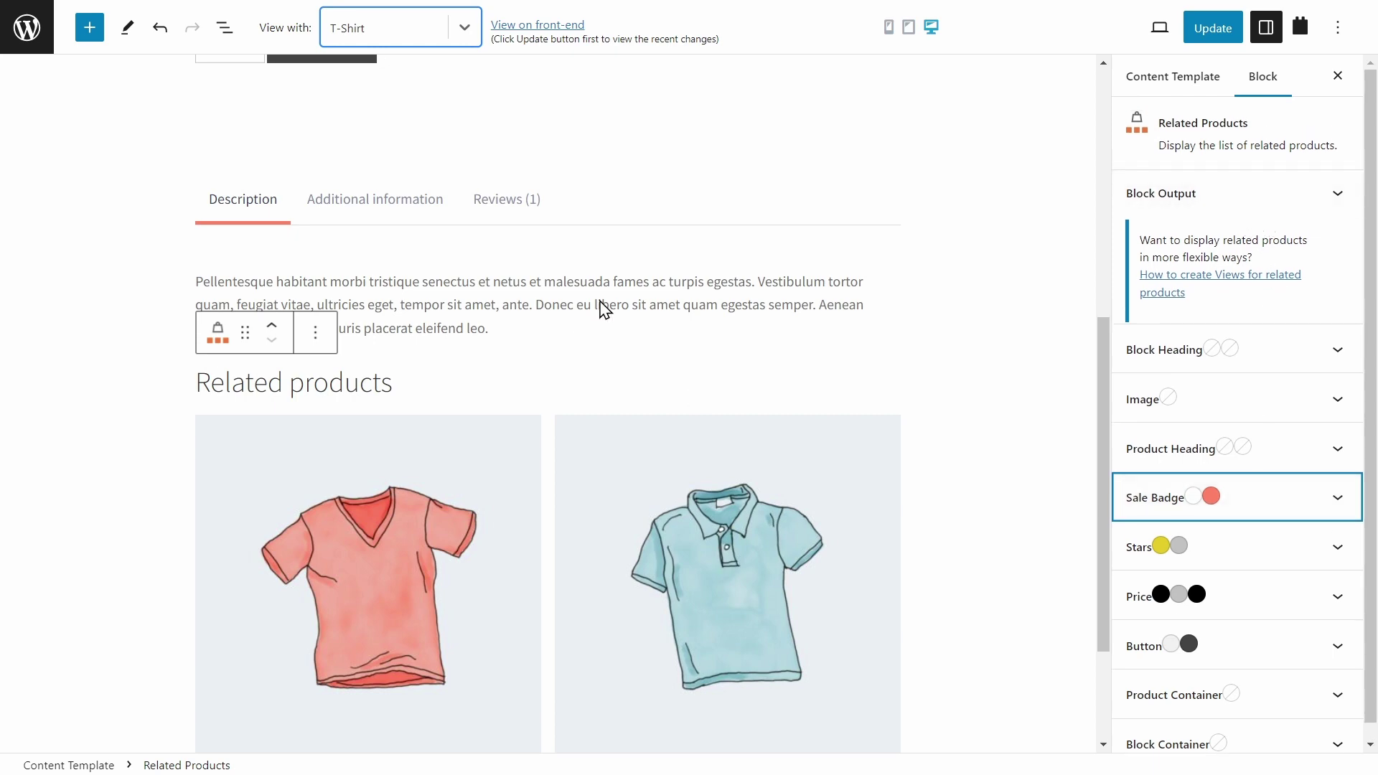
{"action": "scroll", "coordinate": [601, 308], "scroll_direction": "up", "scroll_amount": 8}
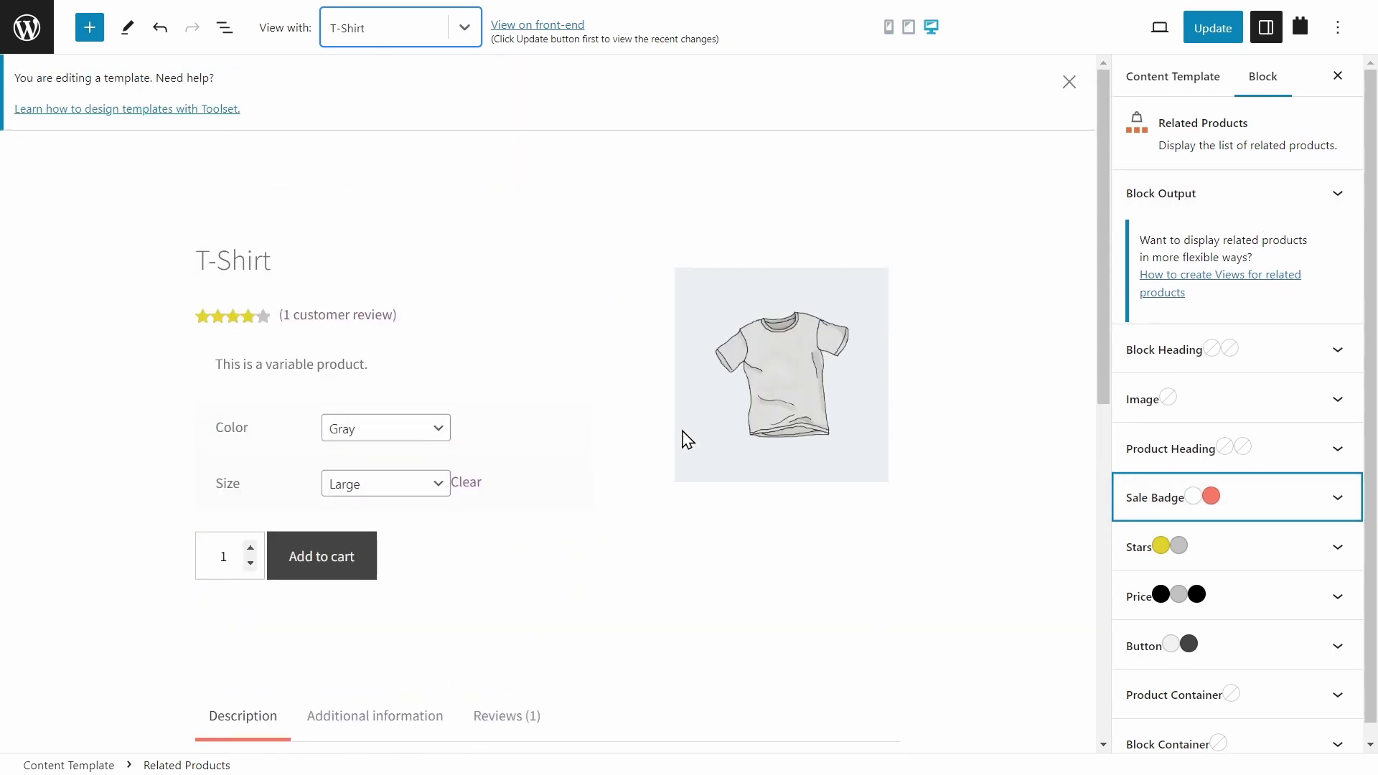
Step: Select the template's outer Container block, Update the T-Shirt template, and scroll through the result
{"action": "mouse_move", "coordinate": [492, 389]}
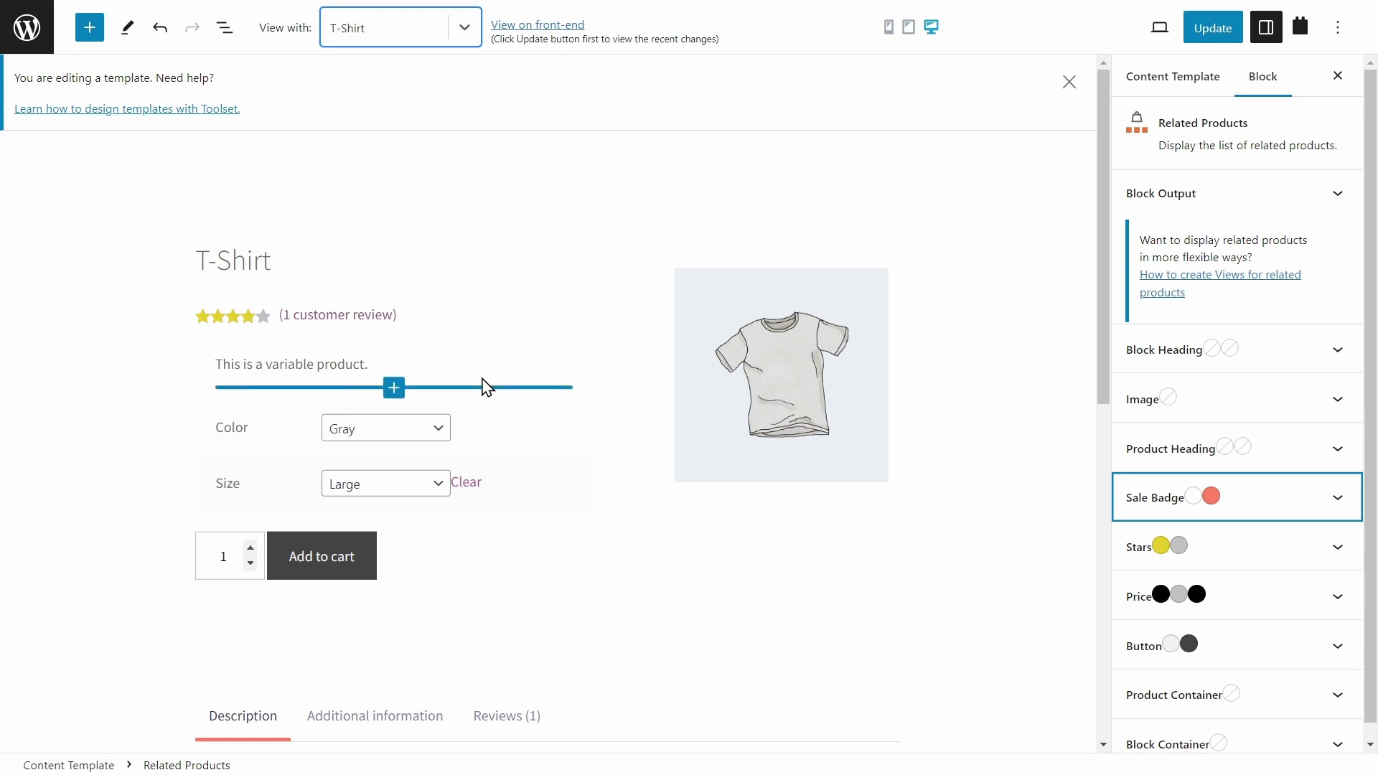
{"action": "left_click", "coordinate": [385, 392]}
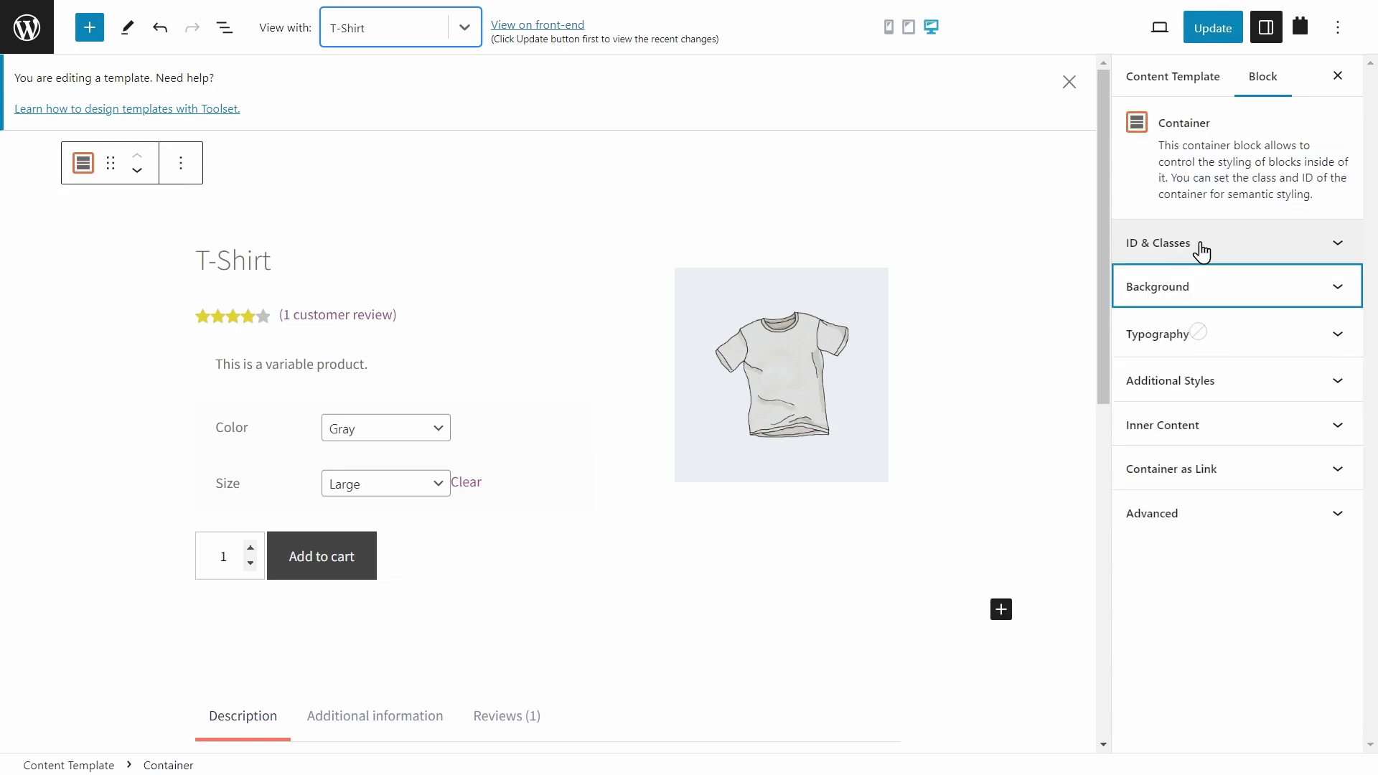
{"action": "left_click", "coordinate": [1213, 29]}
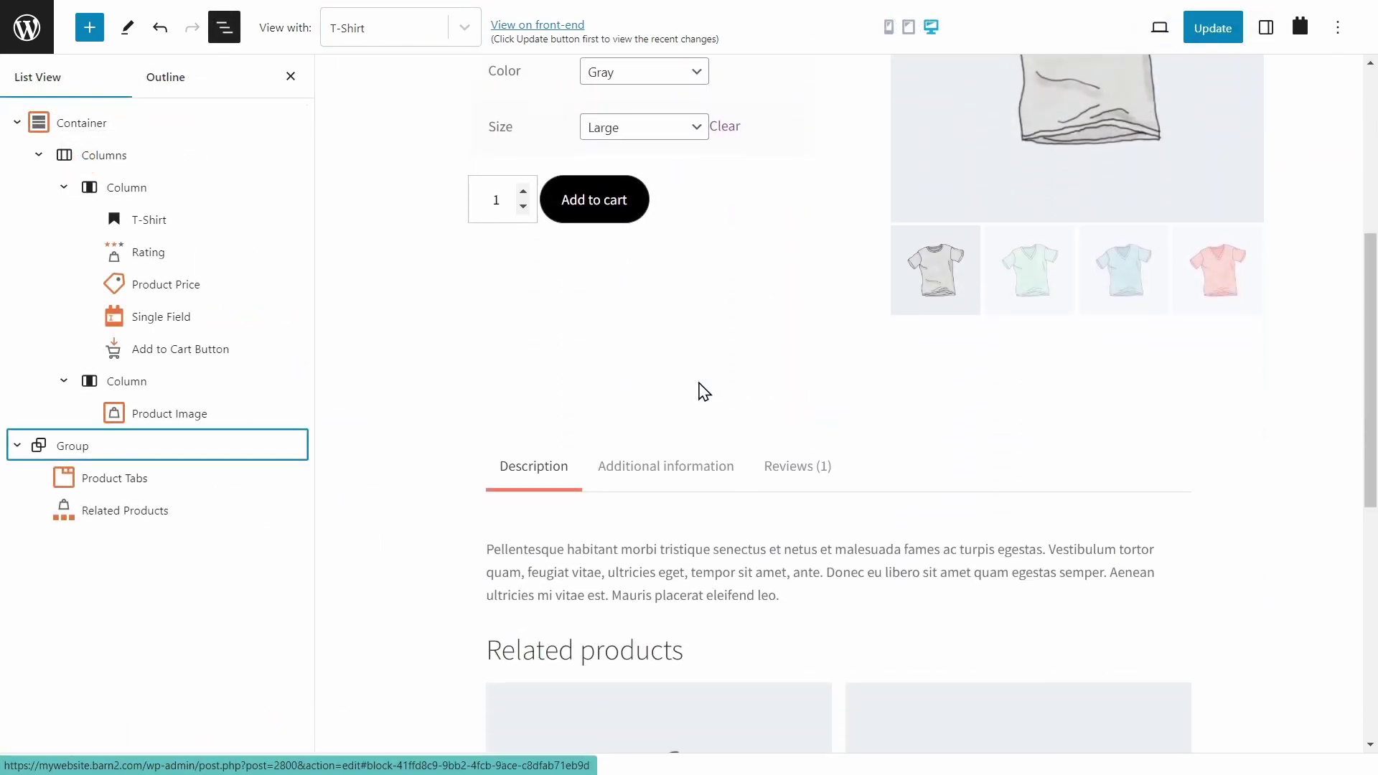
{"action": "scroll", "coordinate": [704, 391], "scroll_direction": "down", "scroll_amount": 8}
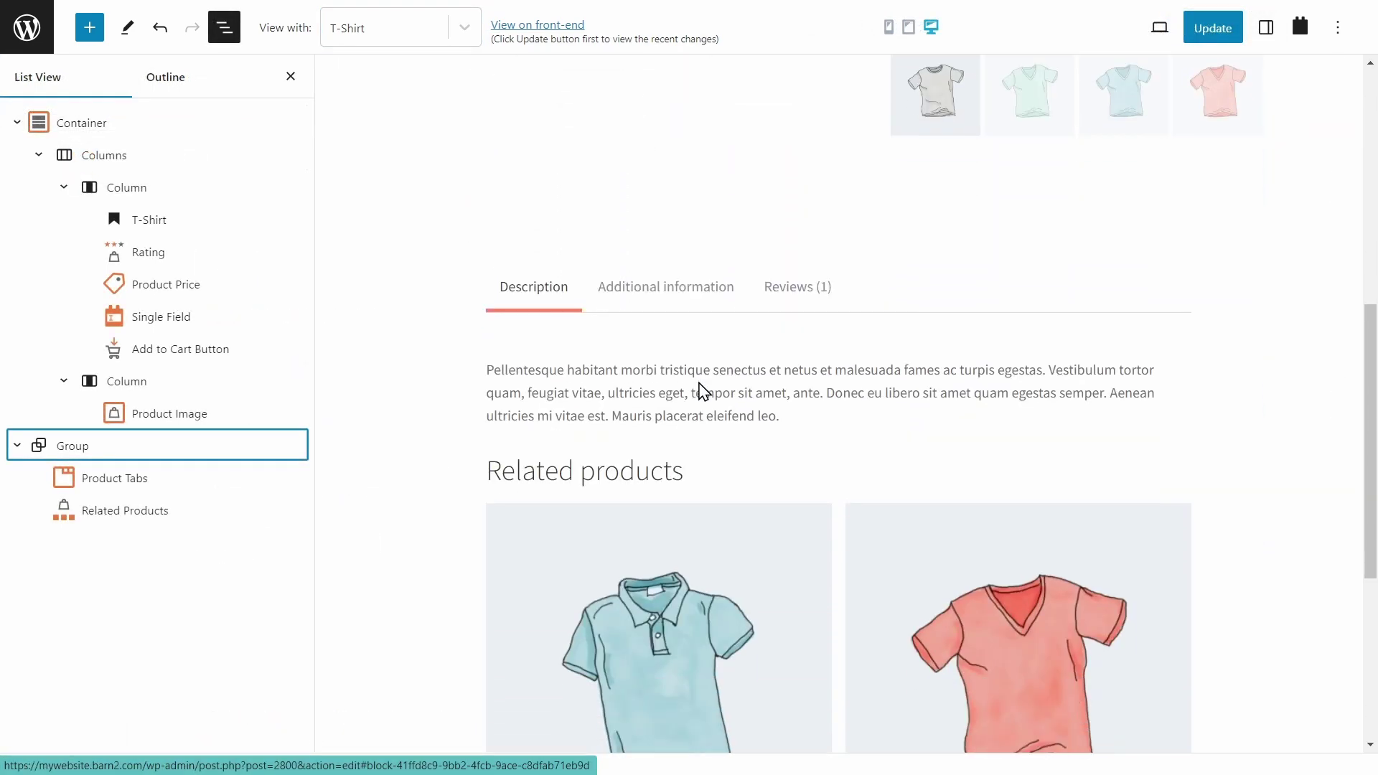
{"action": "scroll", "coordinate": [703, 392], "scroll_direction": "up", "scroll_amount": 10}
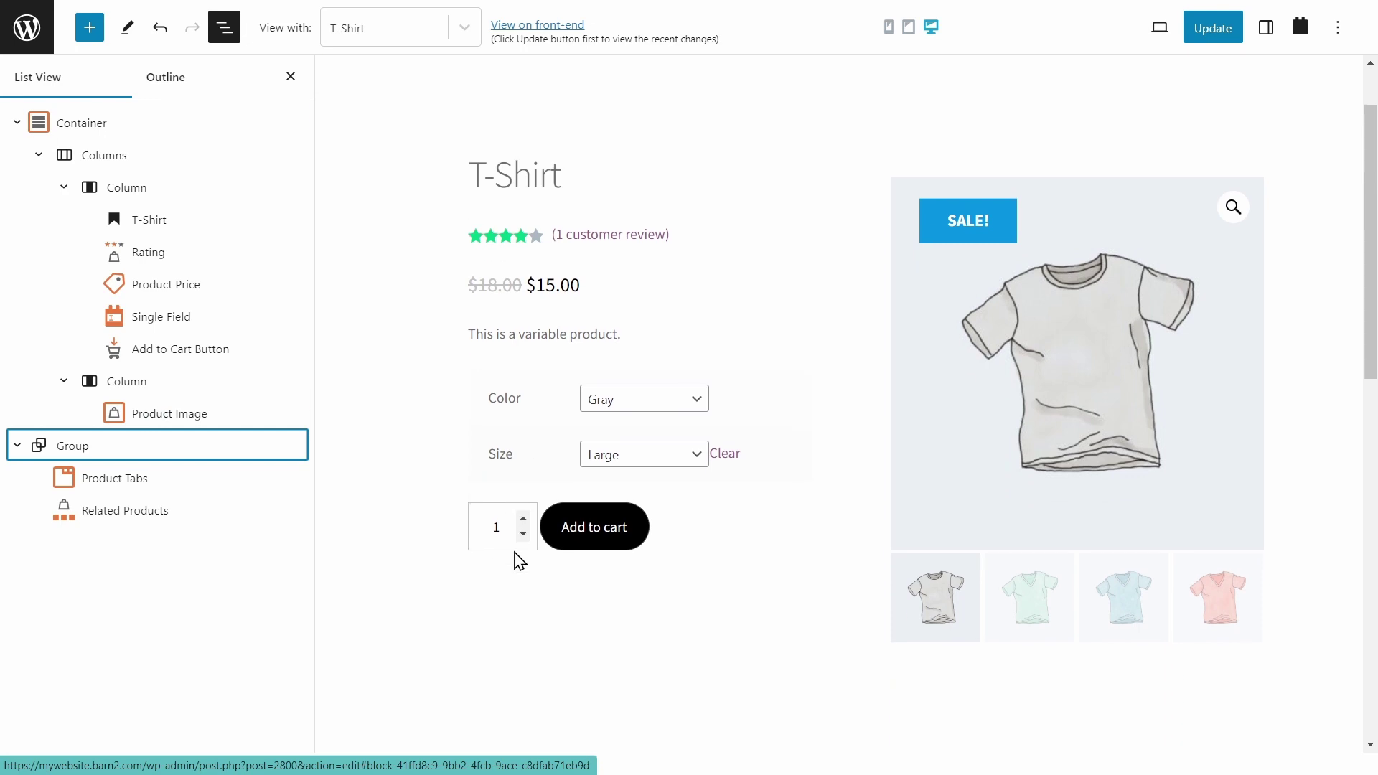
{"action": "scroll", "coordinate": [515, 557], "scroll_direction": "down", "scroll_amount": 10}
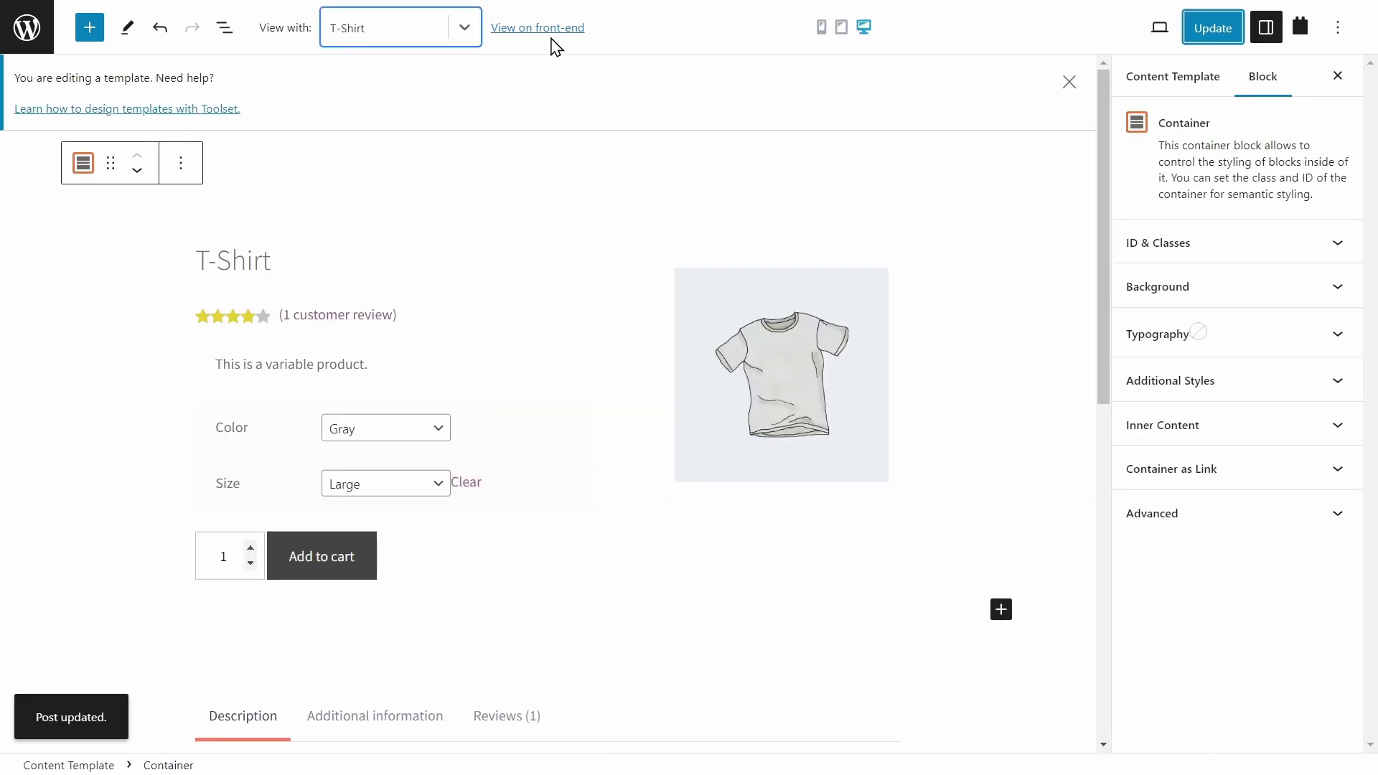
Step: Open the live T-Shirt page in a new tab and check the Color (Gray) and Size (Large) dropdowns
{"action": "right_click", "coordinate": [532, 30]}
{"action": "left_click", "coordinate": [585, 43]}
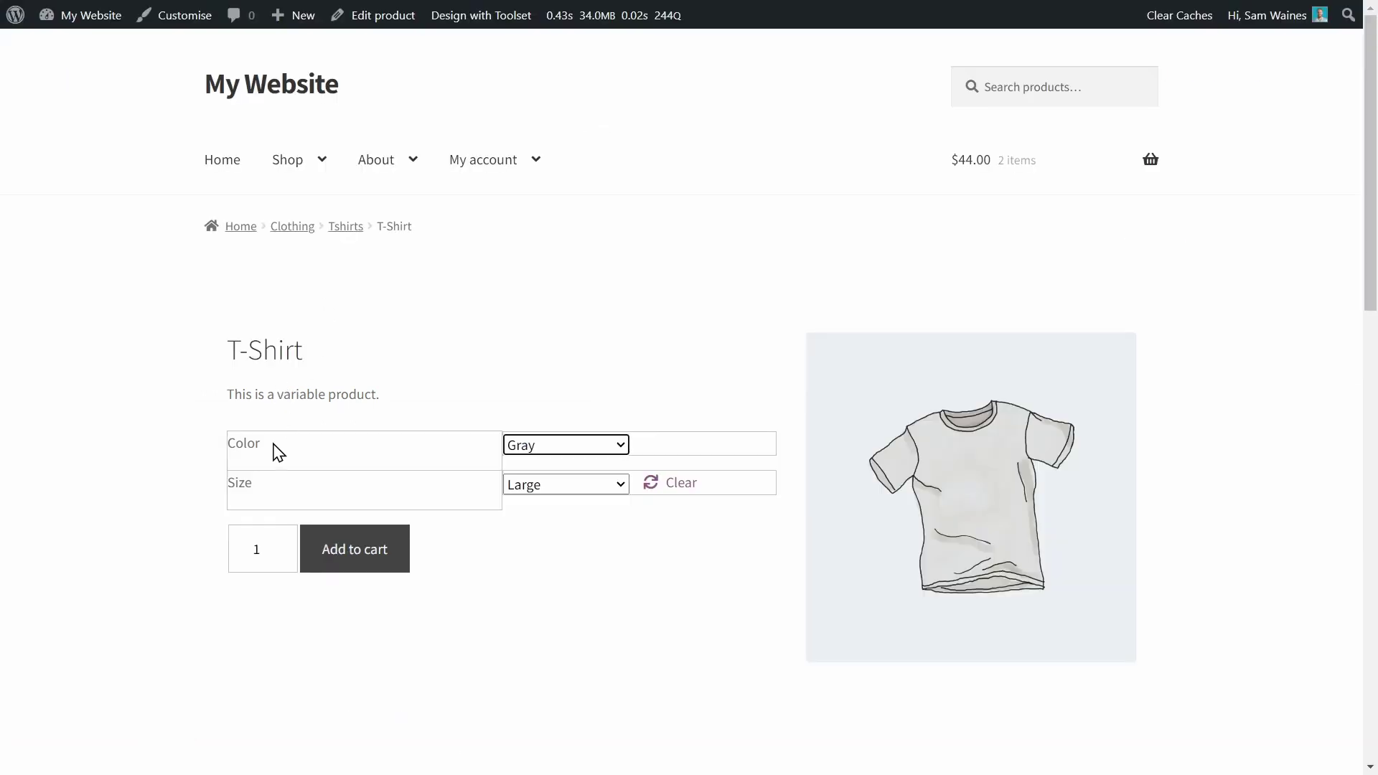
{"action": "left_click", "coordinate": [624, 446]}
{"action": "left_click", "coordinate": [624, 452]}
{"action": "left_click", "coordinate": [619, 492]}
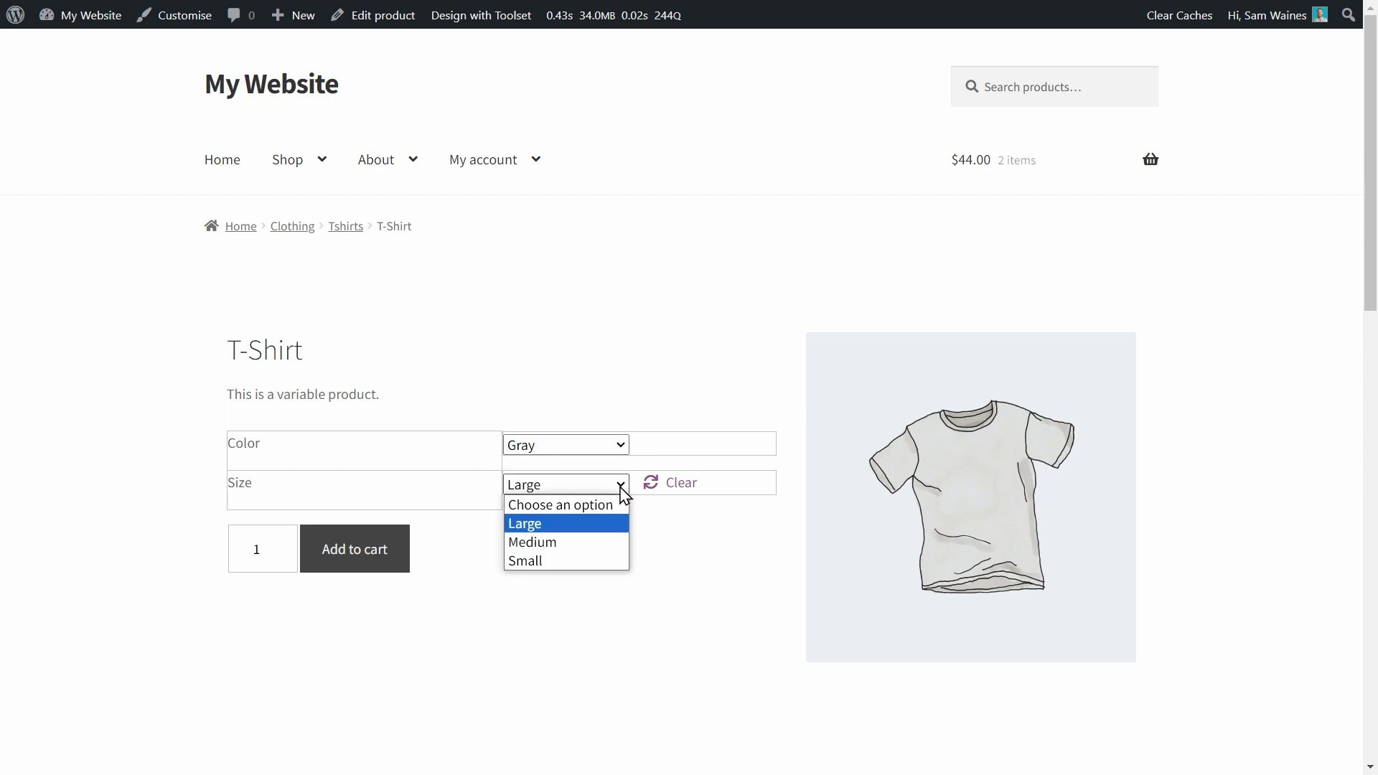
{"action": "left_click", "coordinate": [620, 482]}
Step: View the Additional information and Reviews tabs on the live product page
{"action": "scroll", "coordinate": [429, 323], "scroll_direction": "down", "scroll_amount": 2}
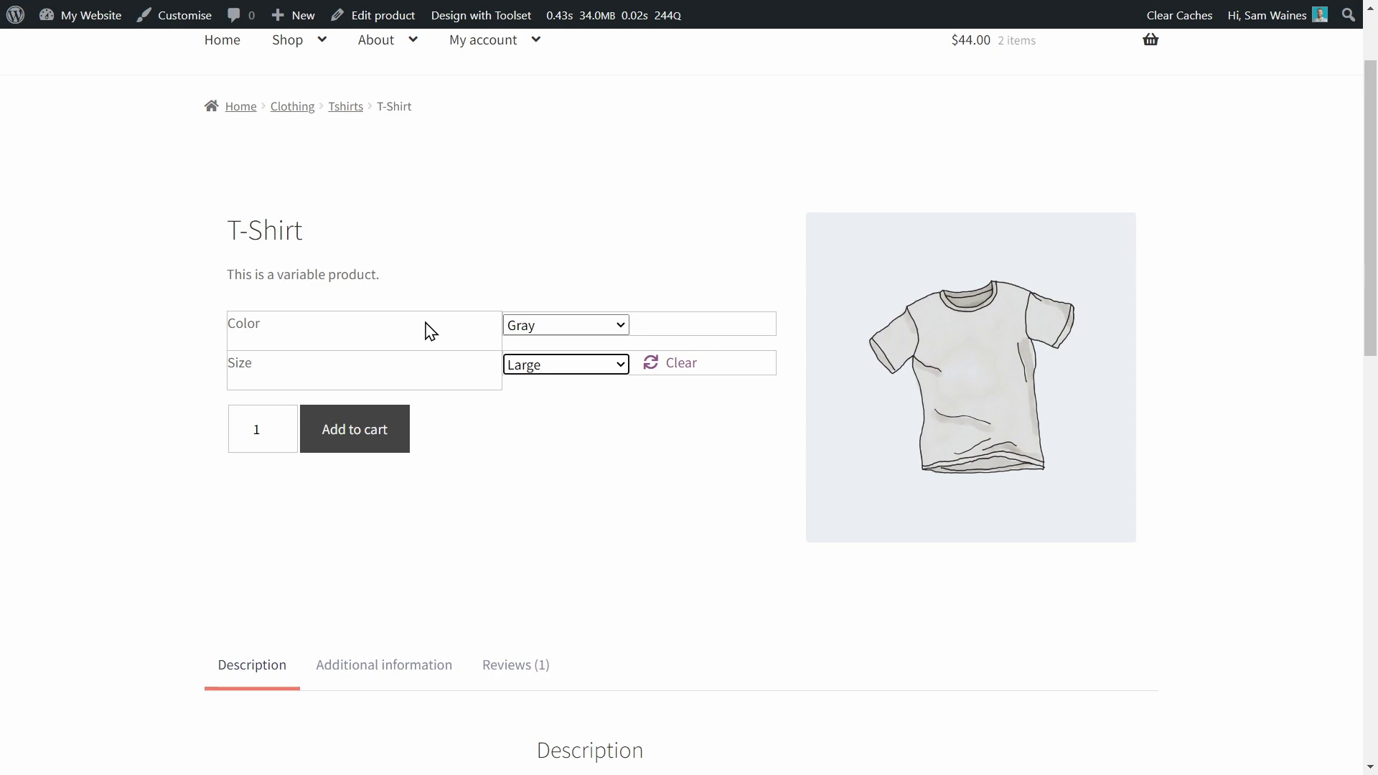
{"action": "scroll", "coordinate": [429, 330], "scroll_direction": "down", "scroll_amount": 6}
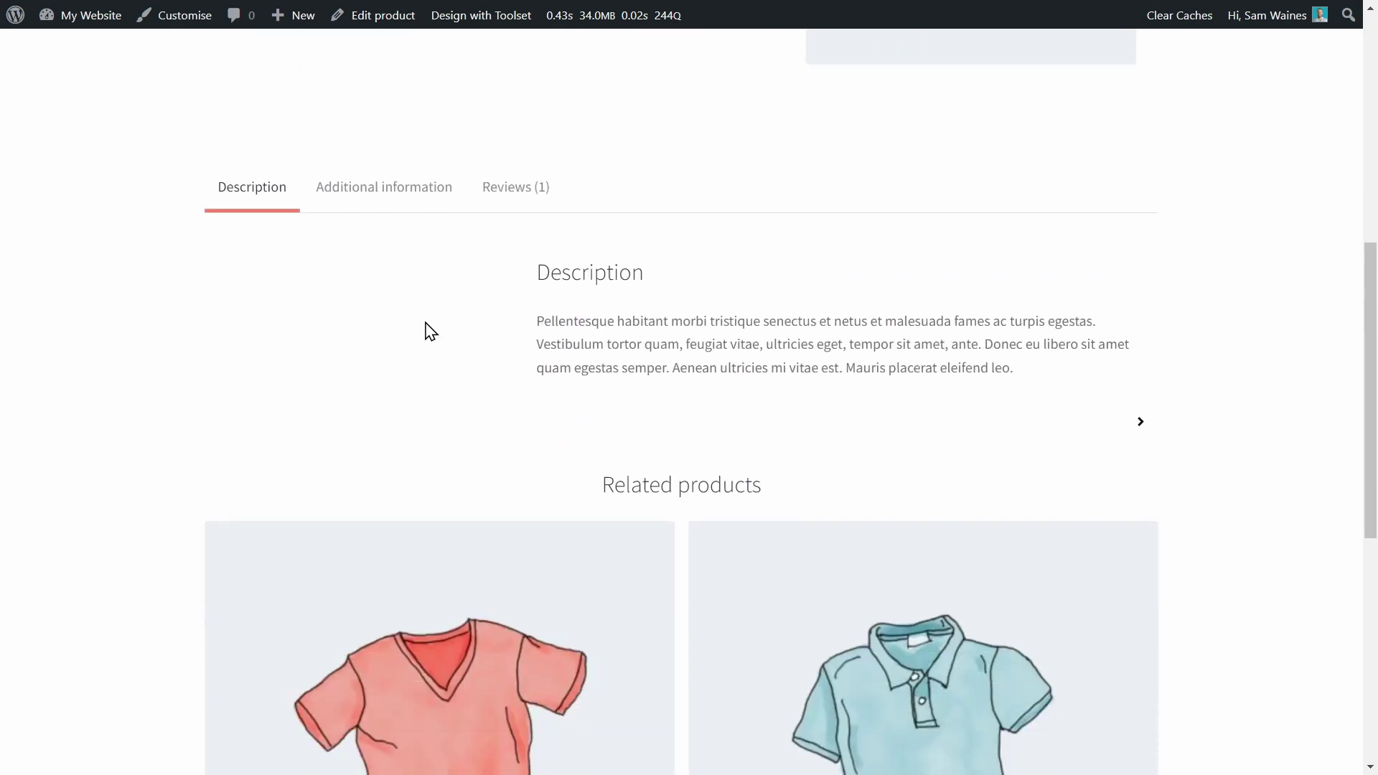
{"action": "scroll", "coordinate": [429, 331], "scroll_direction": "up", "scroll_amount": 3}
{"action": "left_click", "coordinate": [415, 382]}
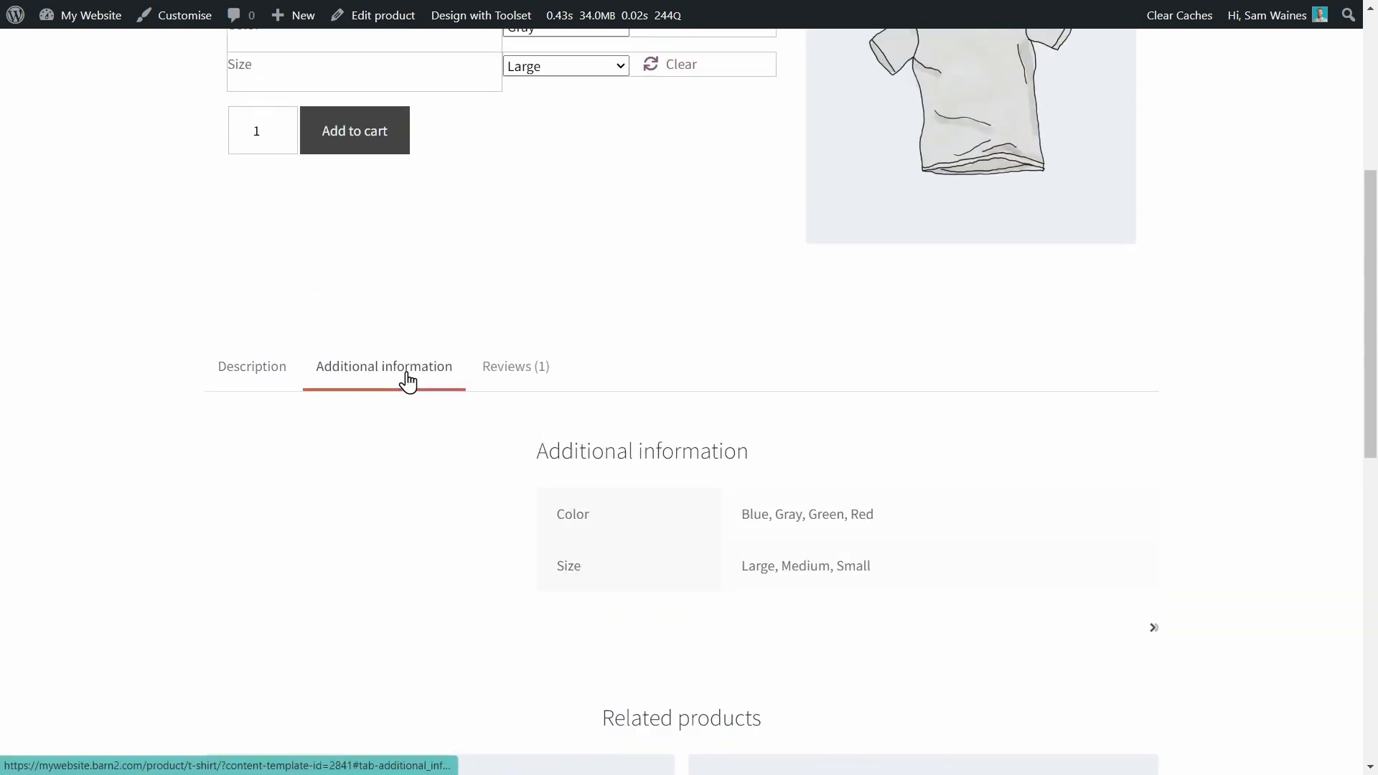
{"action": "left_click", "coordinate": [517, 377]}
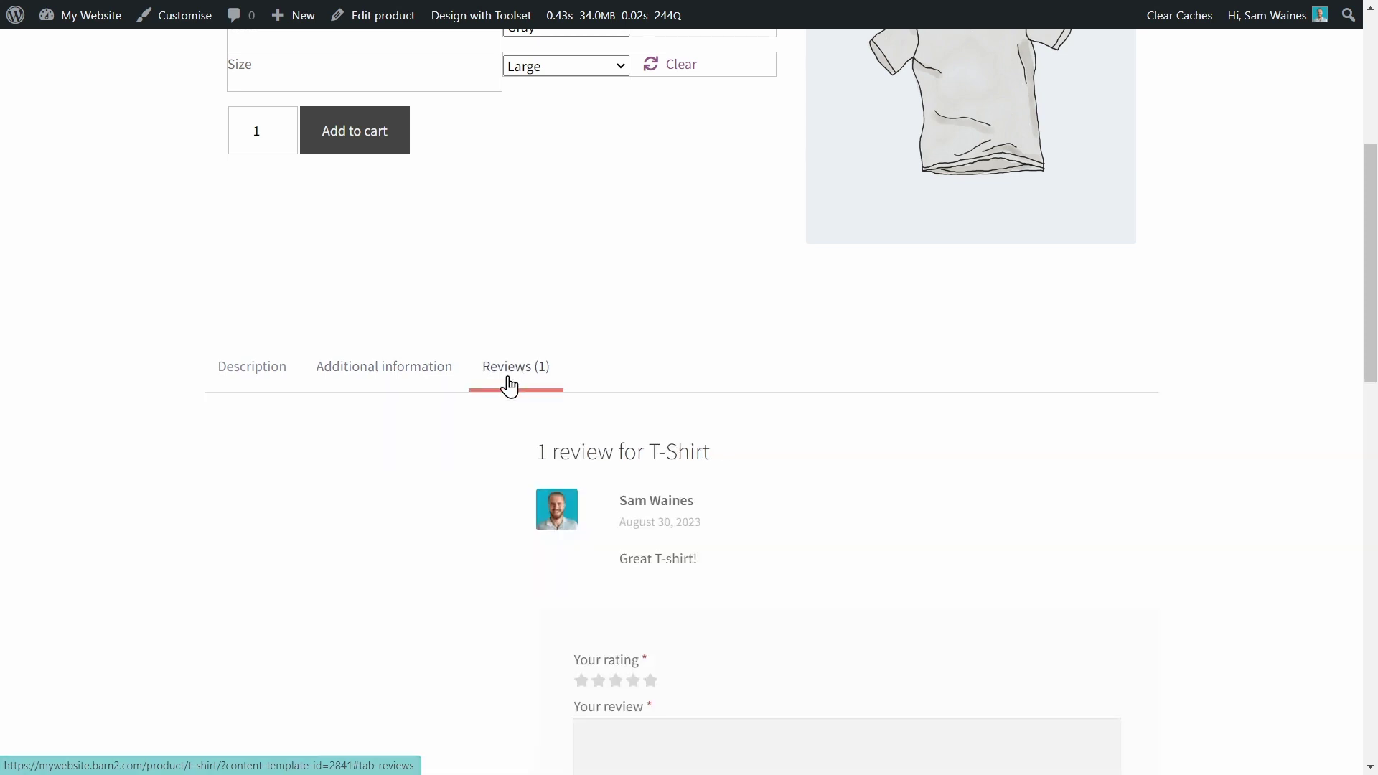
{"action": "scroll", "coordinate": [502, 387], "scroll_direction": "up", "scroll_amount": 5}
{"action": "scroll", "coordinate": [450, 295], "scroll_direction": "down", "scroll_amount": 1}
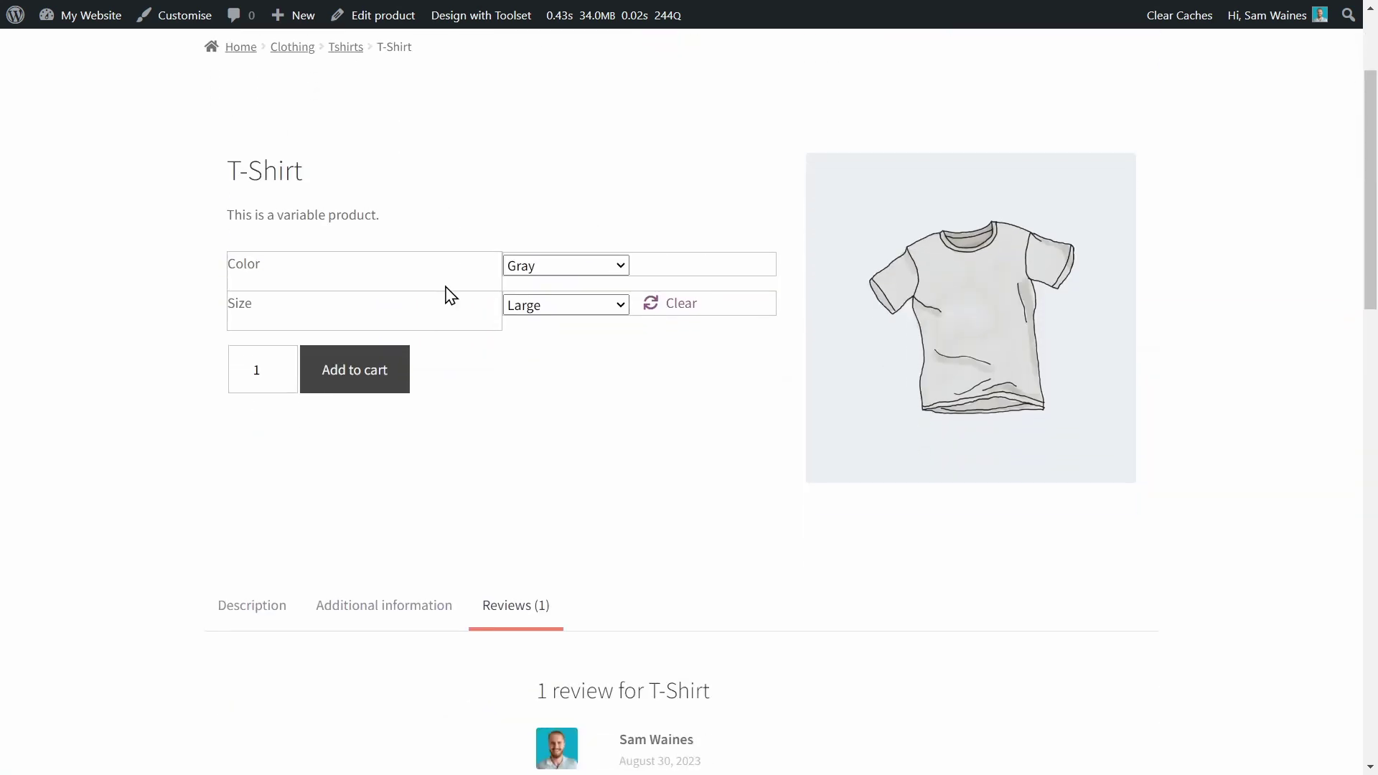
{"action": "scroll", "coordinate": [450, 295], "scroll_direction": "up", "scroll_amount": 2}
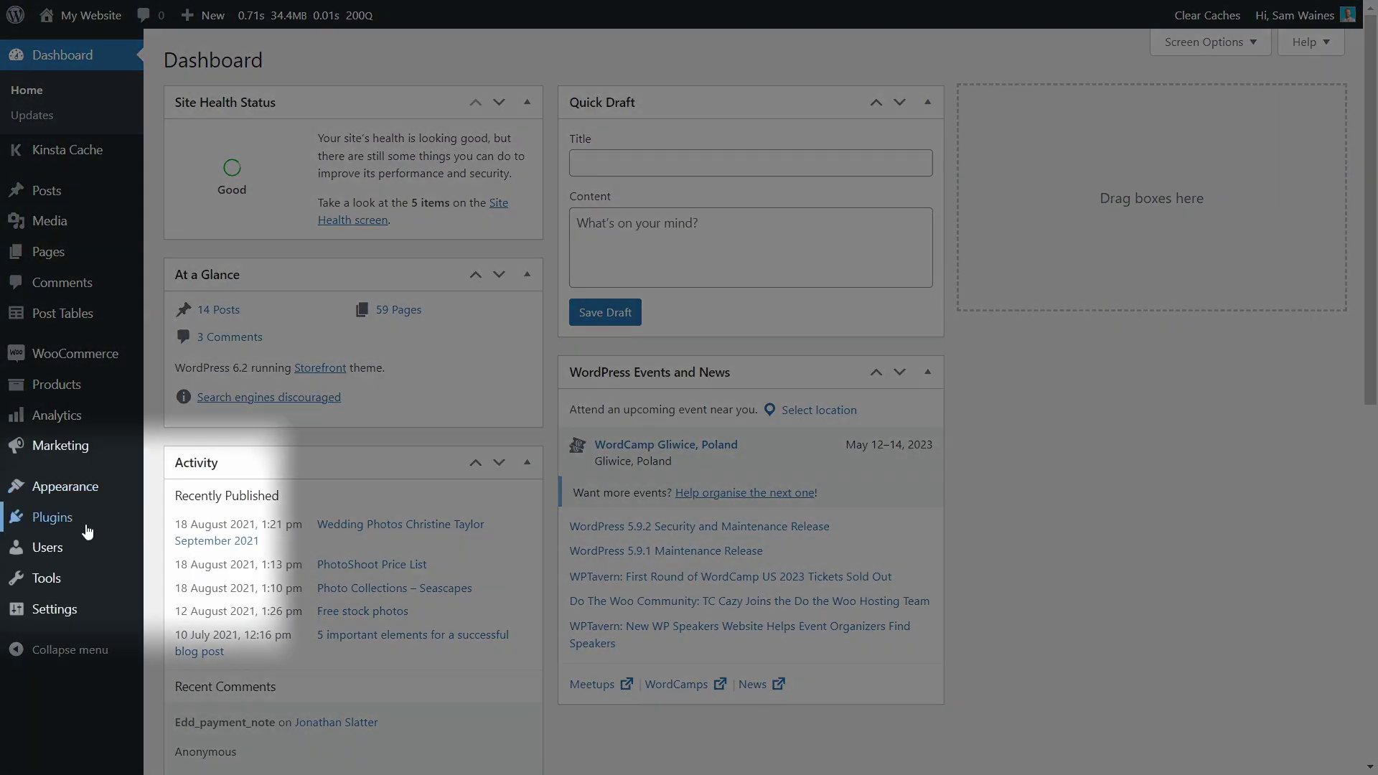
Step: Go to Plugins > Add New and open the Upload Plugin panel
{"action": "mouse_move", "coordinate": [80, 524]}
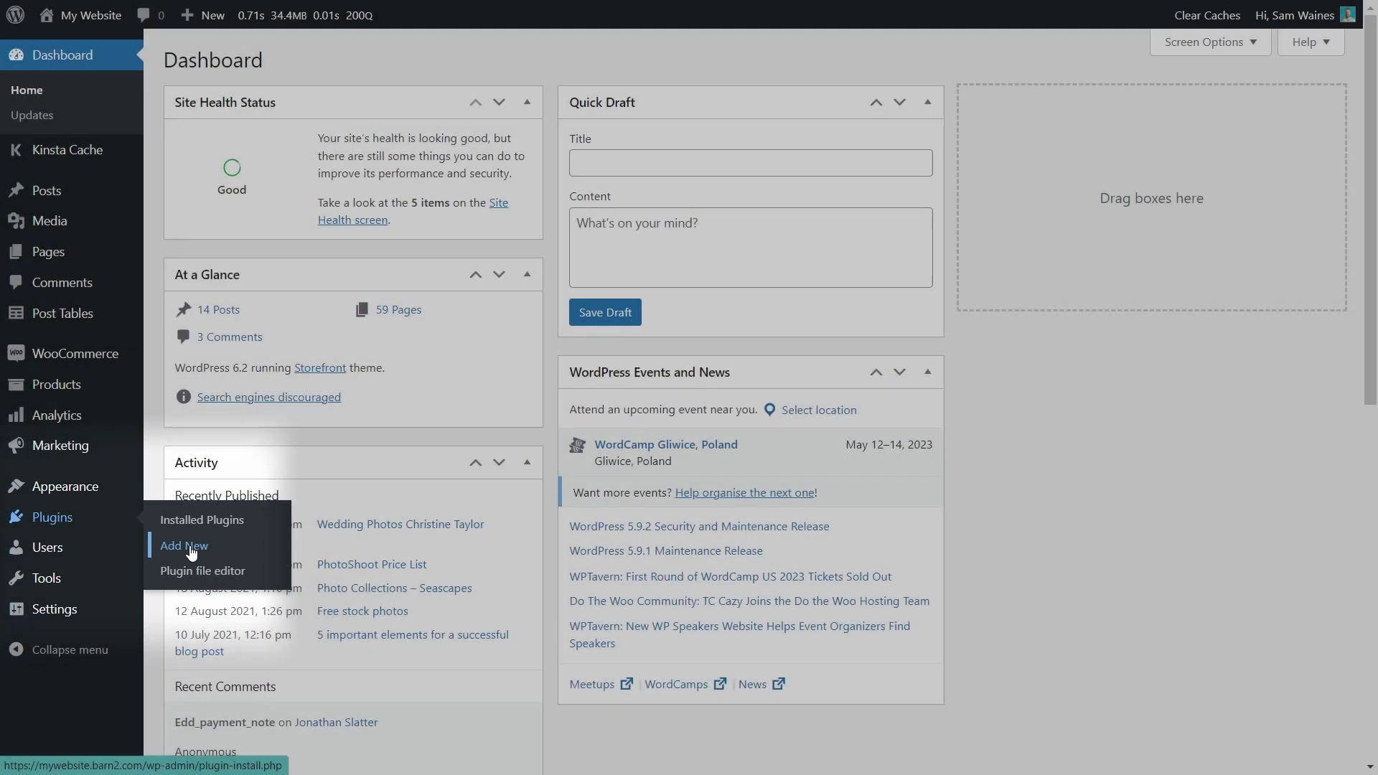
{"action": "left_click", "coordinate": [191, 551]}
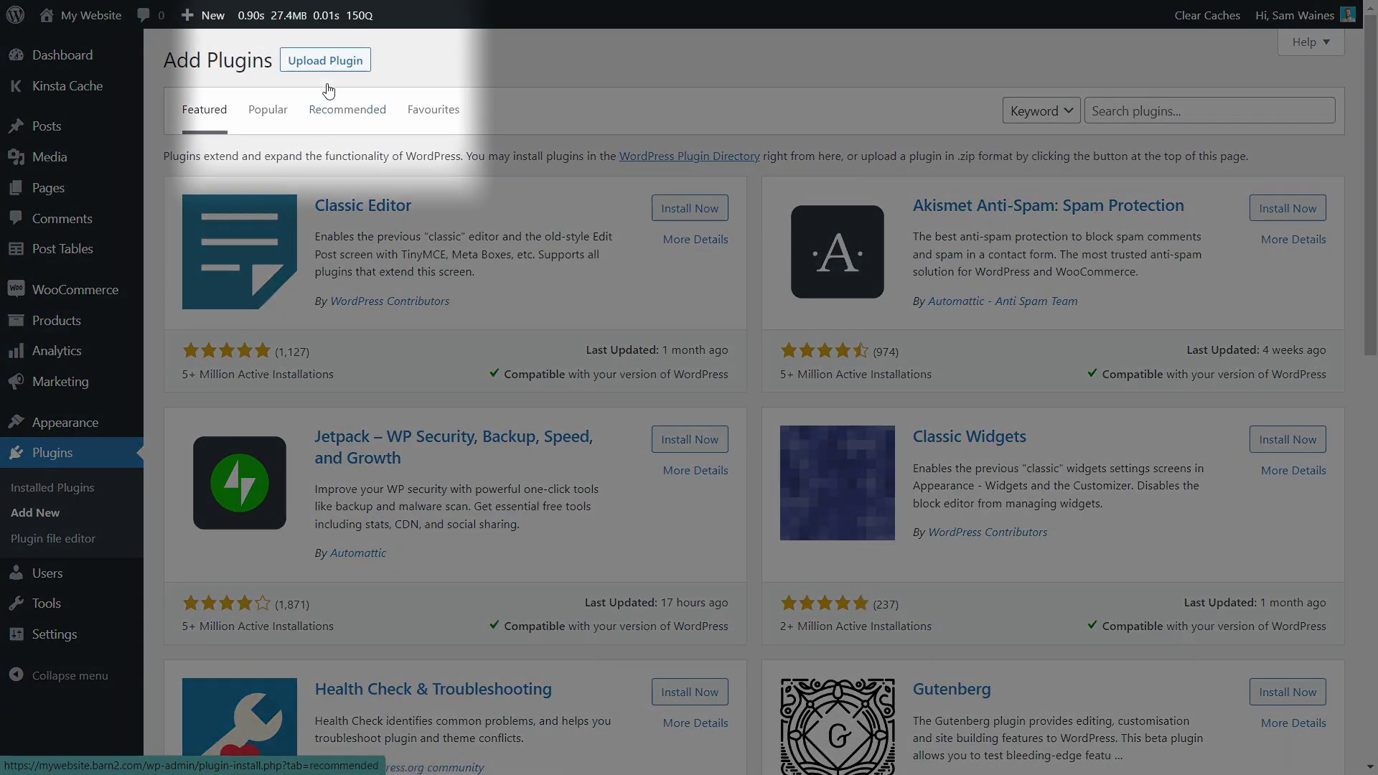
{"action": "left_click", "coordinate": [320, 60]}
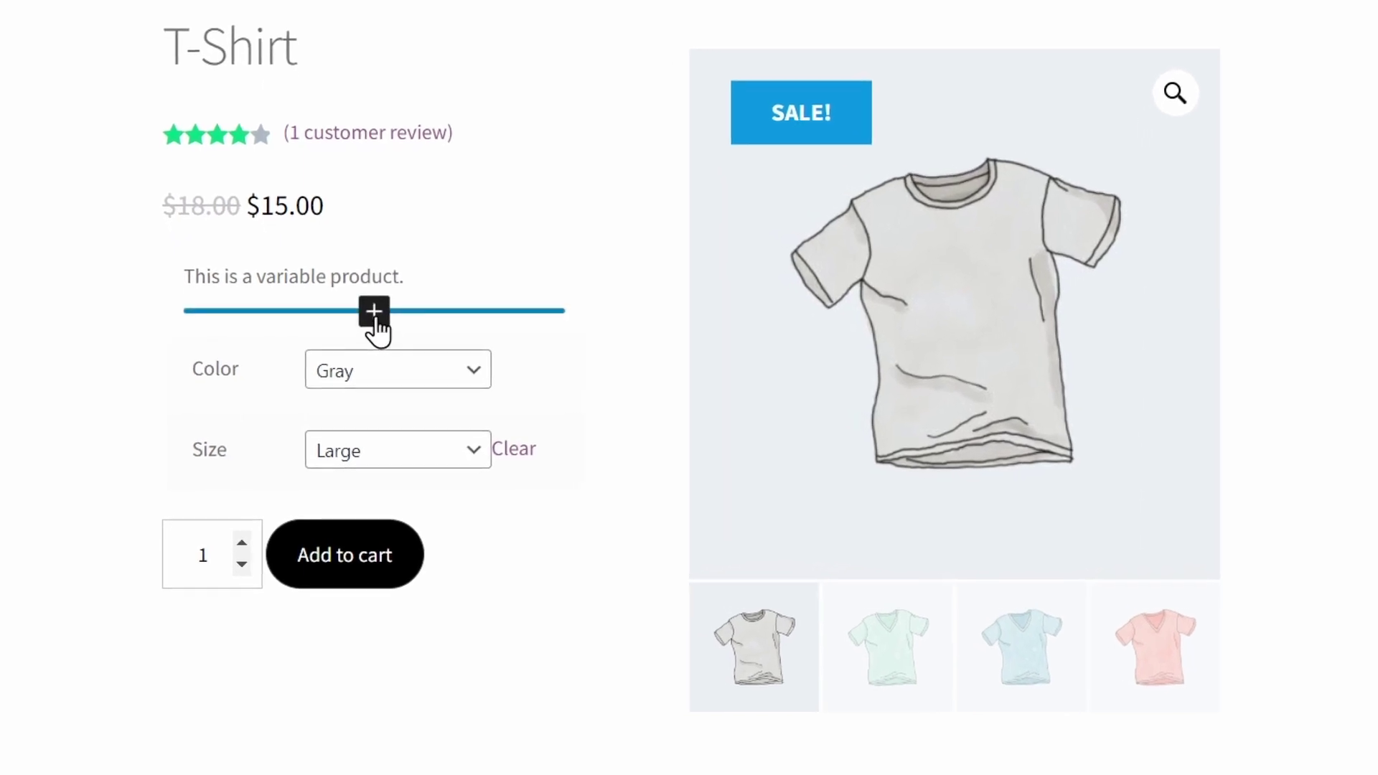
Step: Add a Shortcode block below the product description containing [bulk_variations]
{"action": "left_click", "coordinate": [373, 316]}
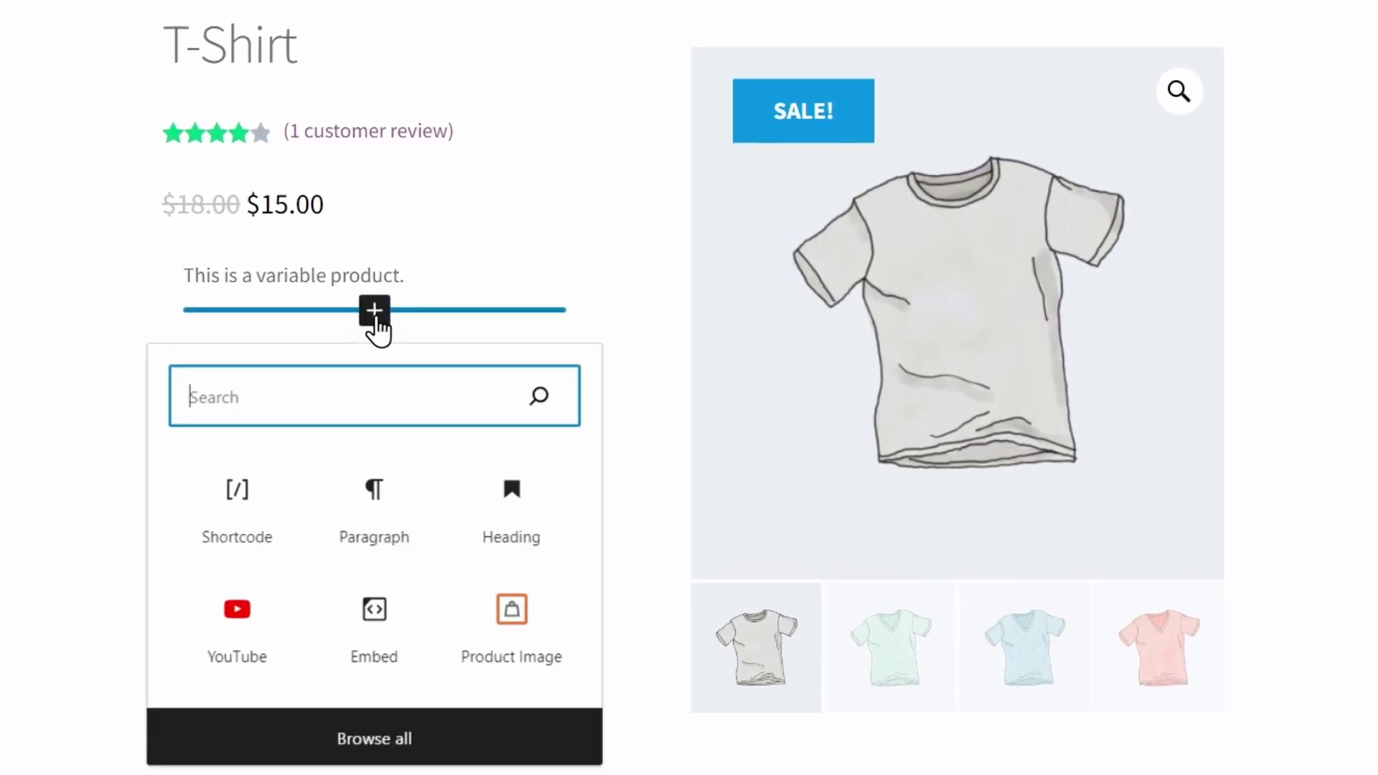
{"action": "left_click", "coordinate": [264, 512]}
{"action": "mouse_move", "coordinate": [277, 509]}
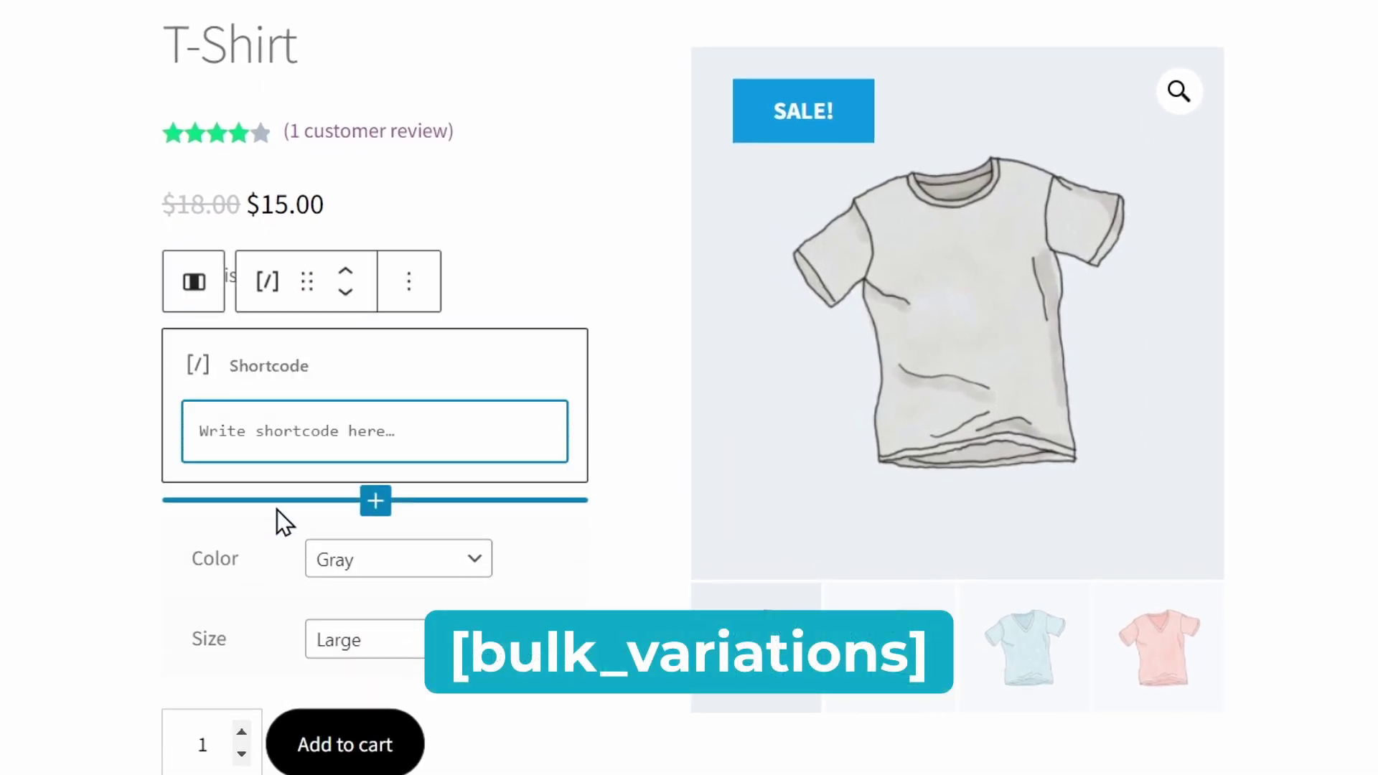
{"action": "type", "text": "[bulk_variations]"}
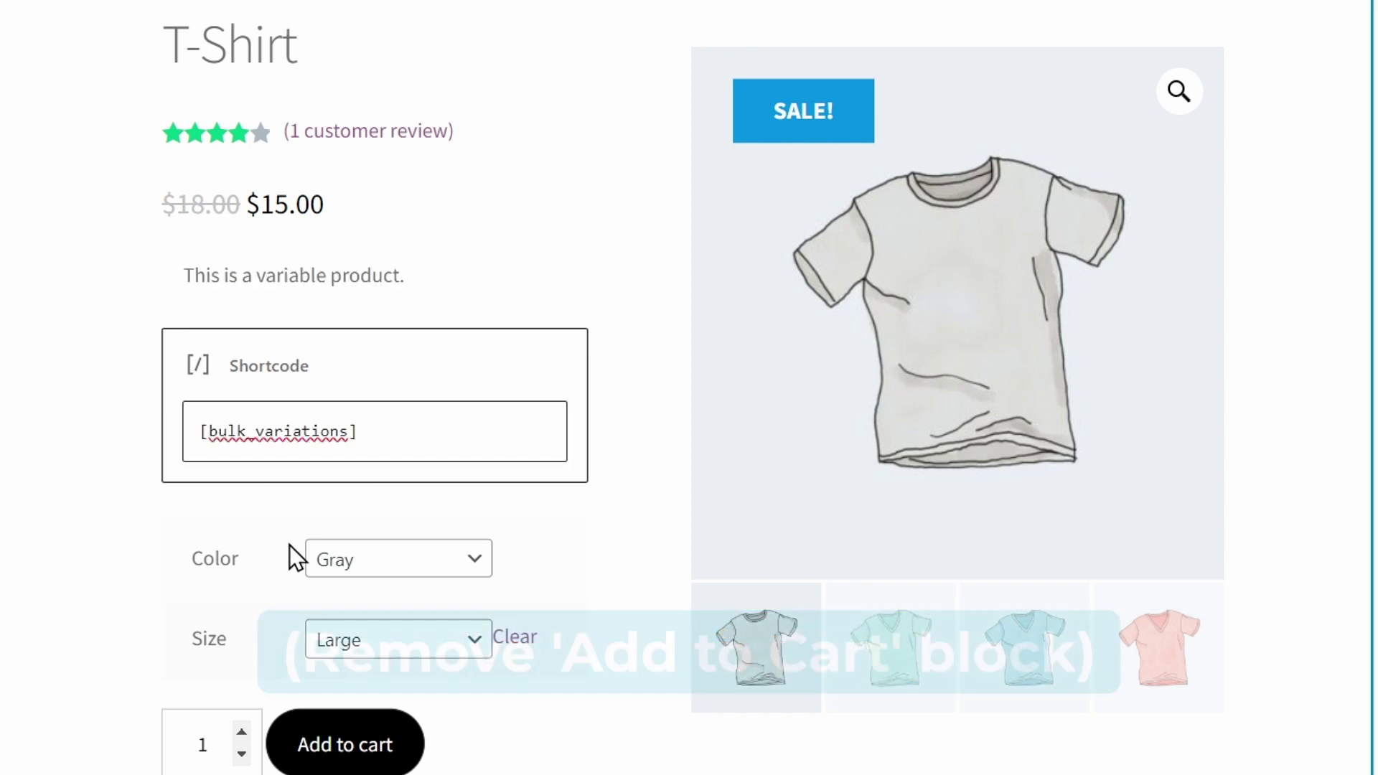
Step: Delete the Add to Cart block and Update the template
{"action": "left_click", "coordinate": [273, 568]}
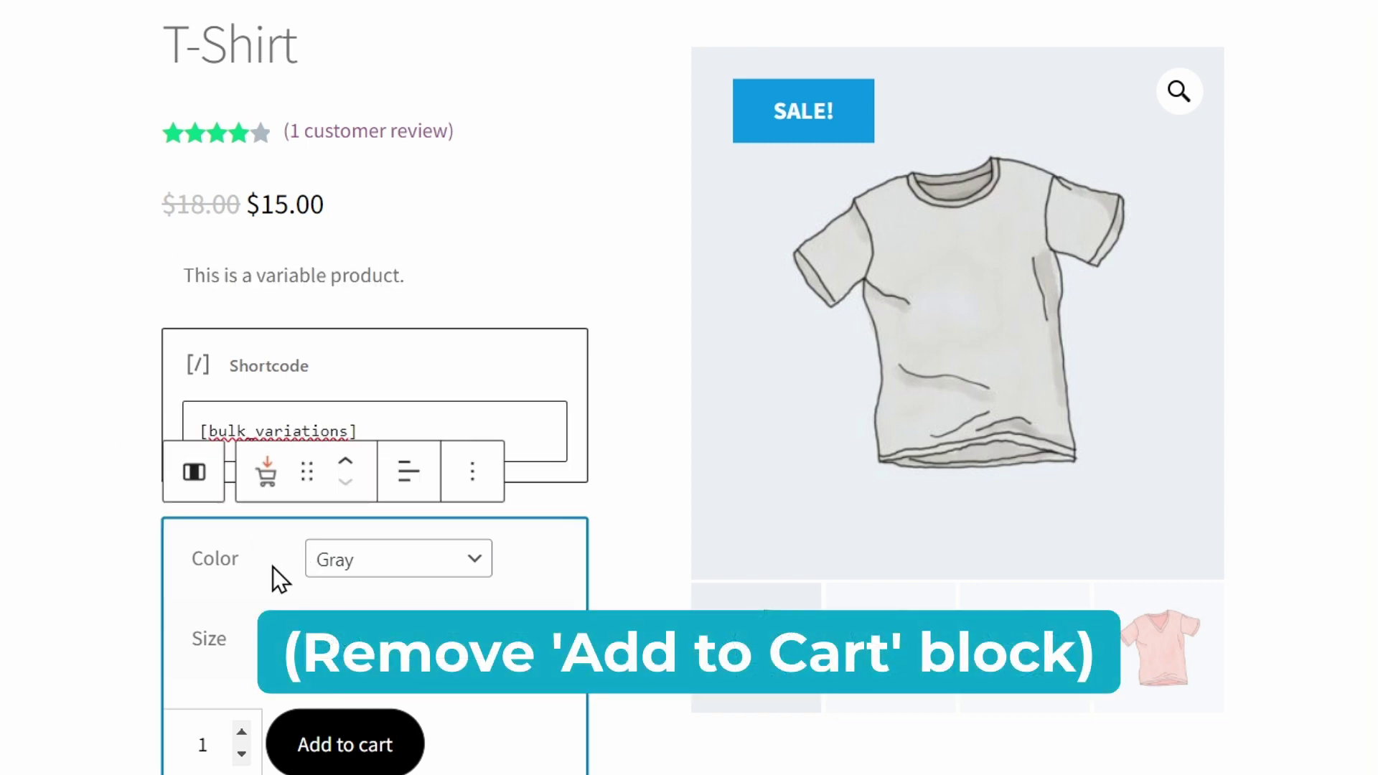
{"action": "left_click", "coordinate": [475, 479]}
{"action": "left_click", "coordinate": [493, 395]}
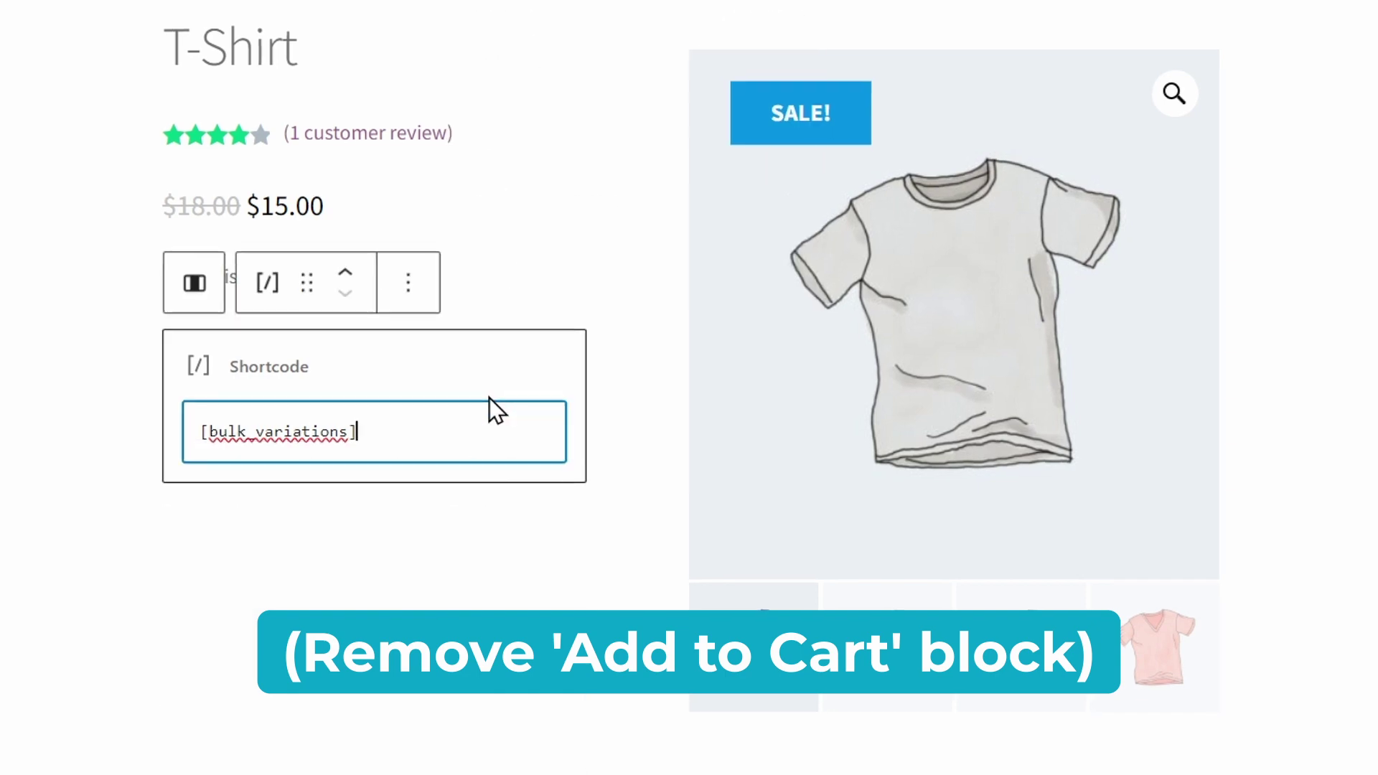
{"action": "left_click", "coordinate": [131, 504]}
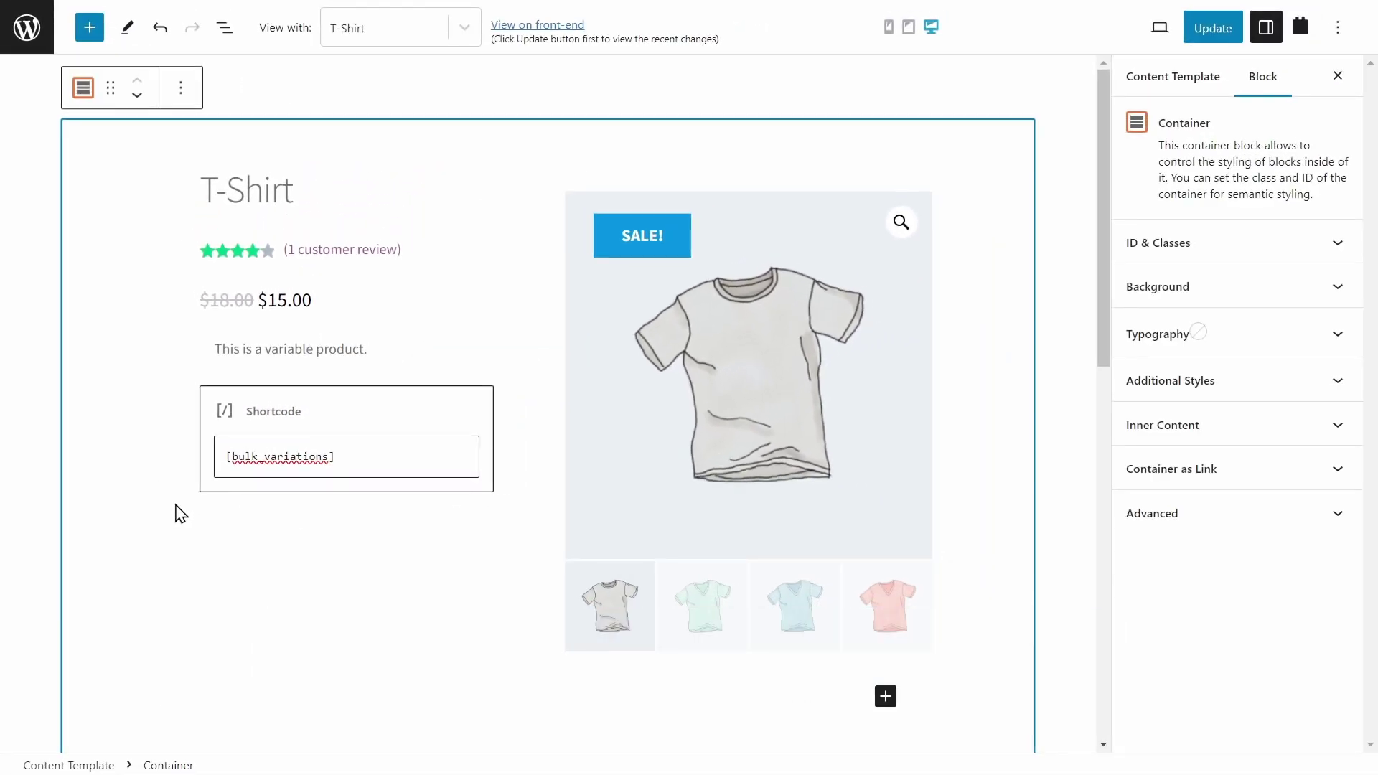
{"action": "left_click", "coordinate": [1215, 35]}
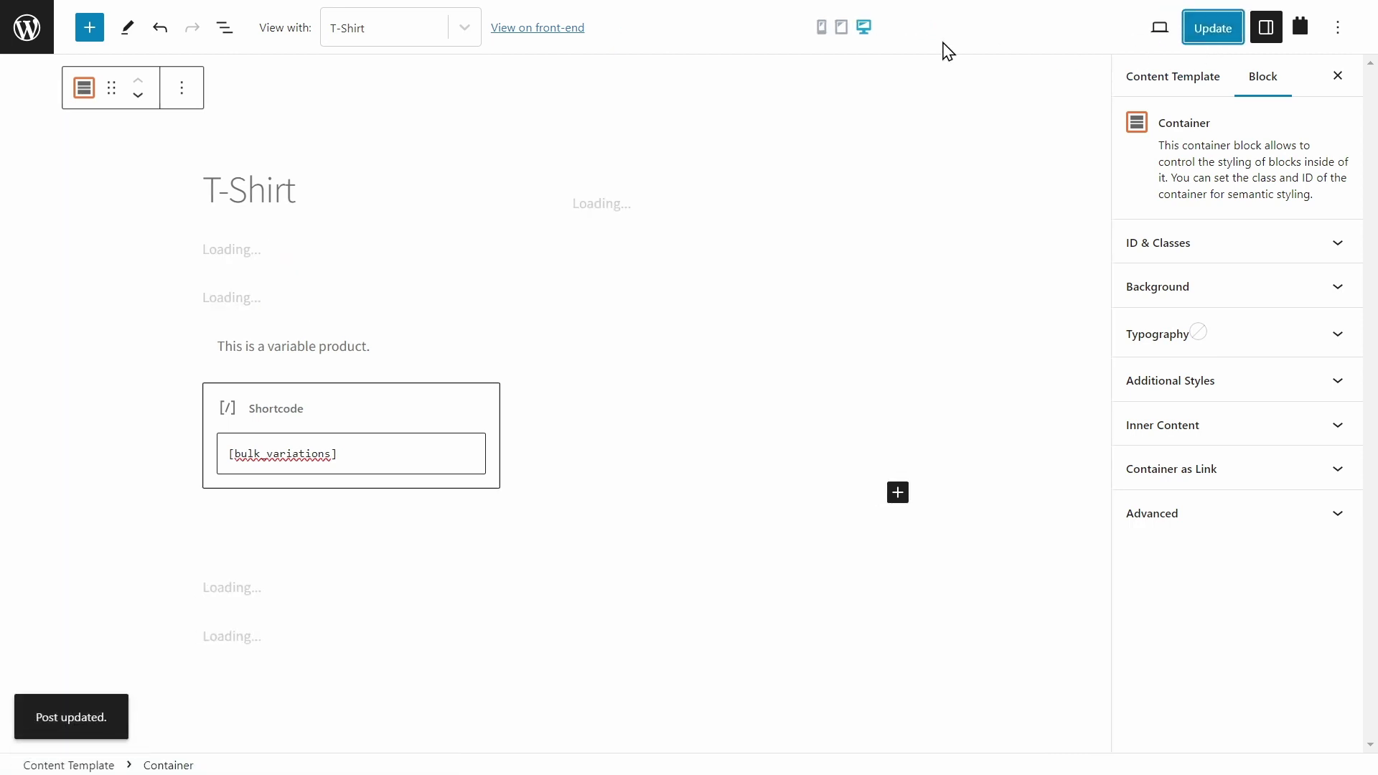
Step: On the updated product page, set Blue Large and Gray Medium to 2 each, totalling $60.00
{"action": "left_click", "coordinate": [577, 42]}
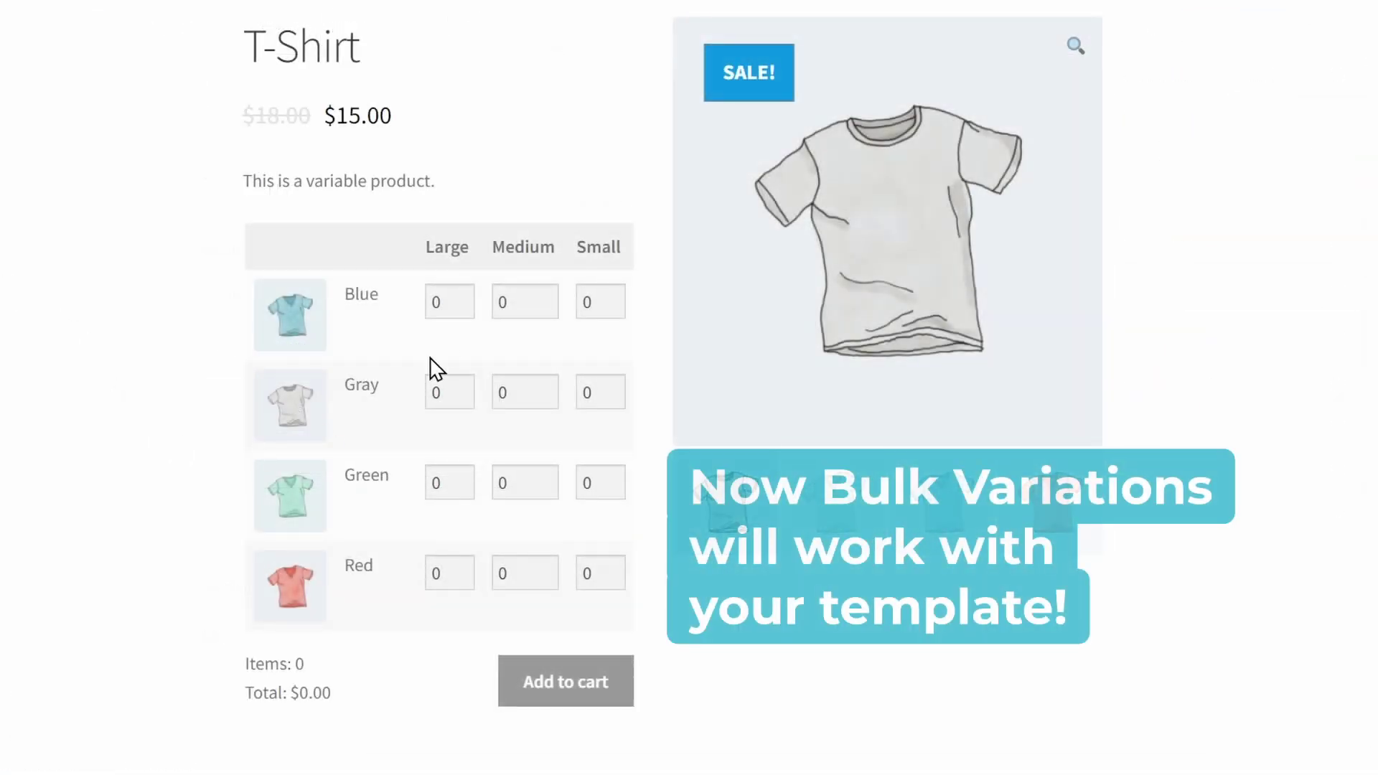
{"action": "left_click", "coordinate": [460, 296]}
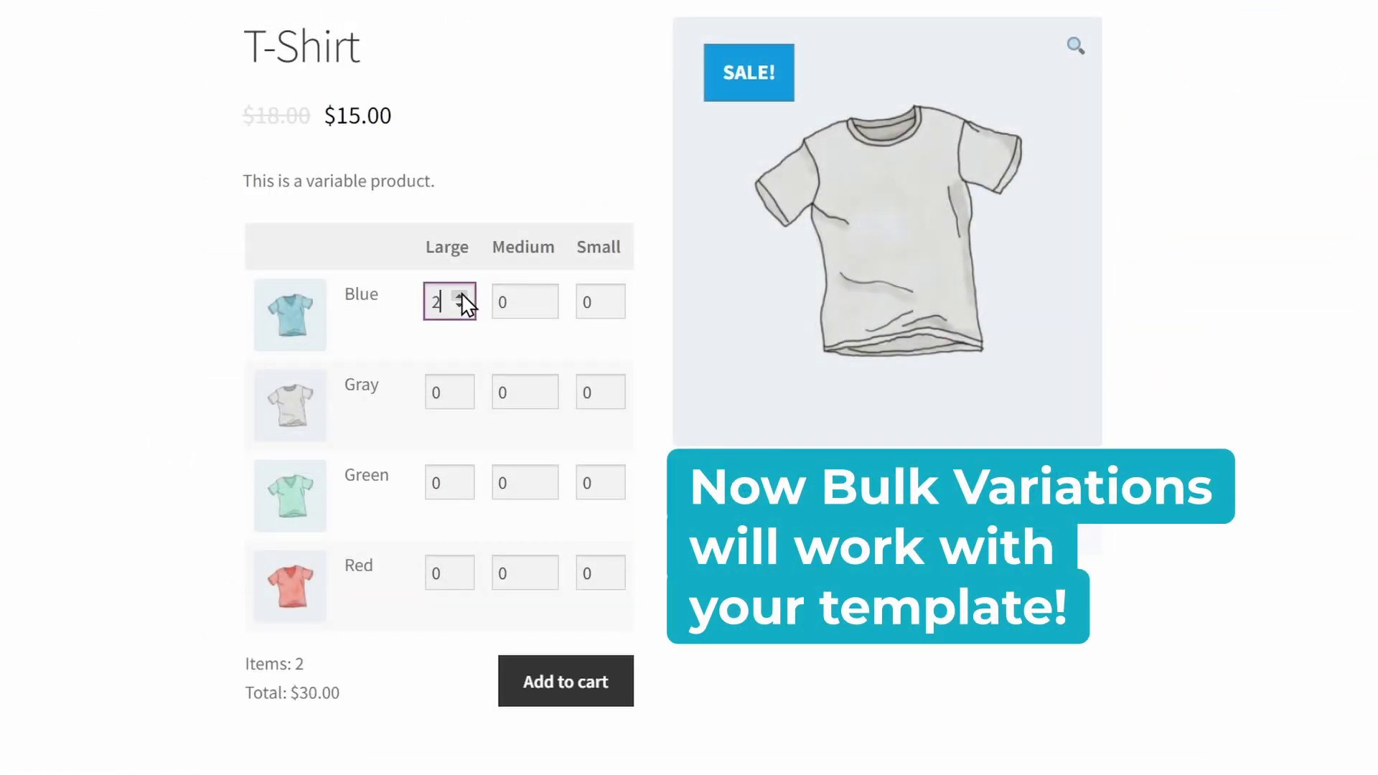
{"action": "left_click", "coordinate": [545, 388]}
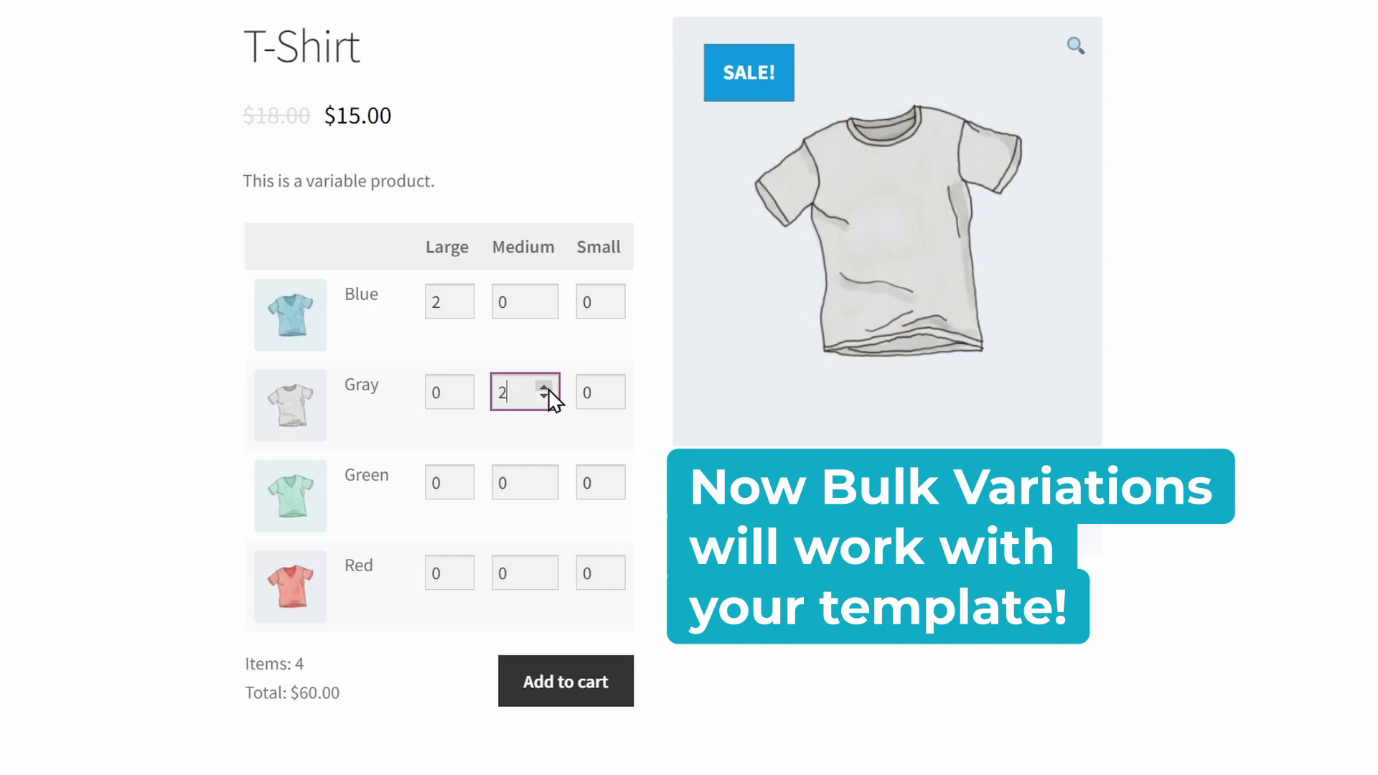